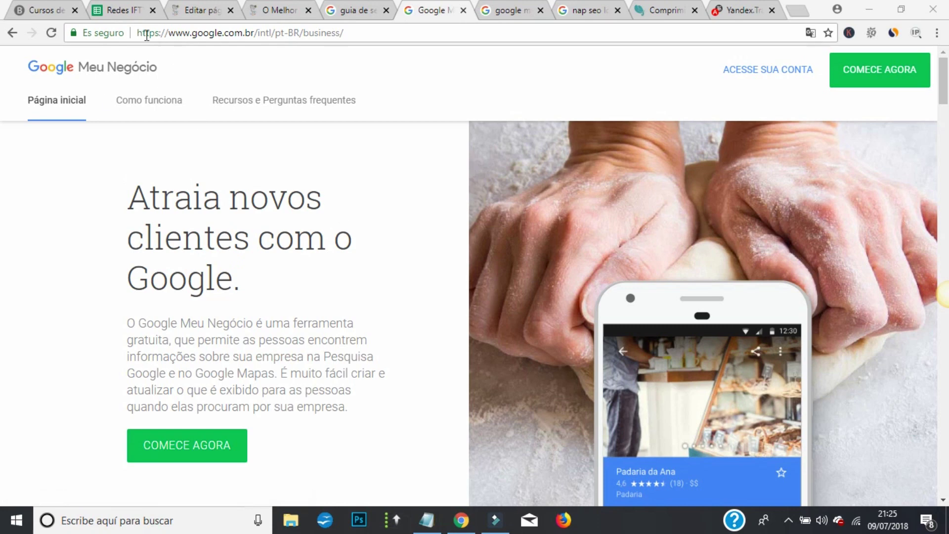
# - Select the full google.com.br/intl/pt-BR/business address in the address bar
pyautogui.moveTo(138, 32); pyautogui.dragTo(364, 28)
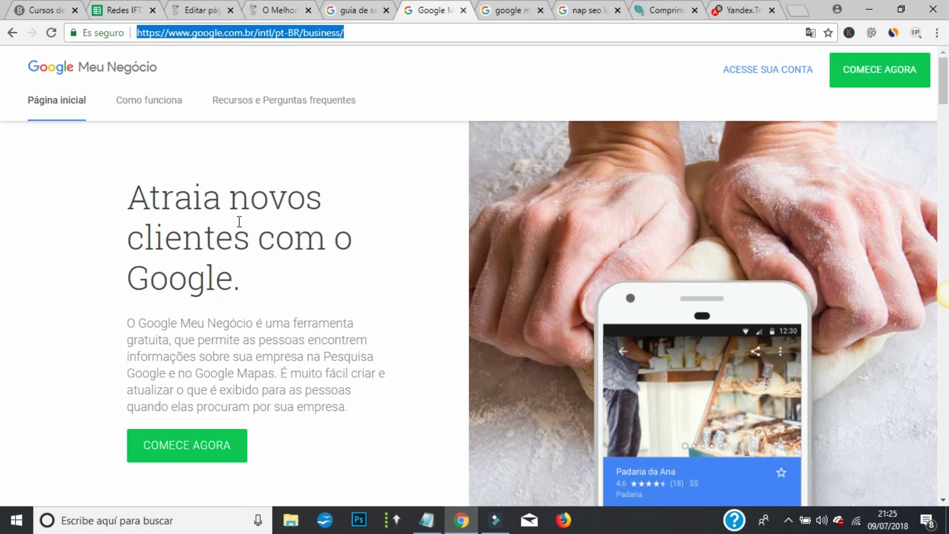
# - Start a new listing named 'seo de verdade - consultor seo' and continue to the location step
pyautogui.click(161, 451)
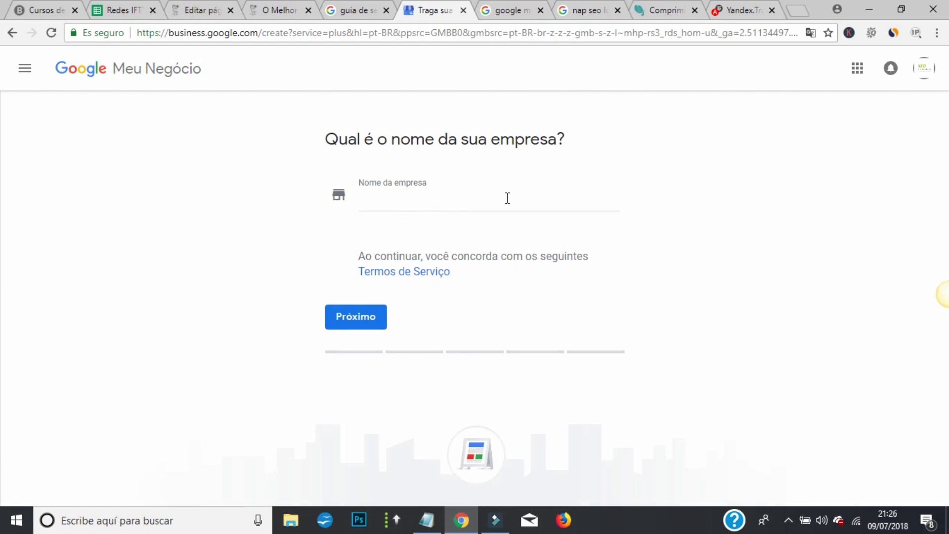
pyautogui.click(387, 200)
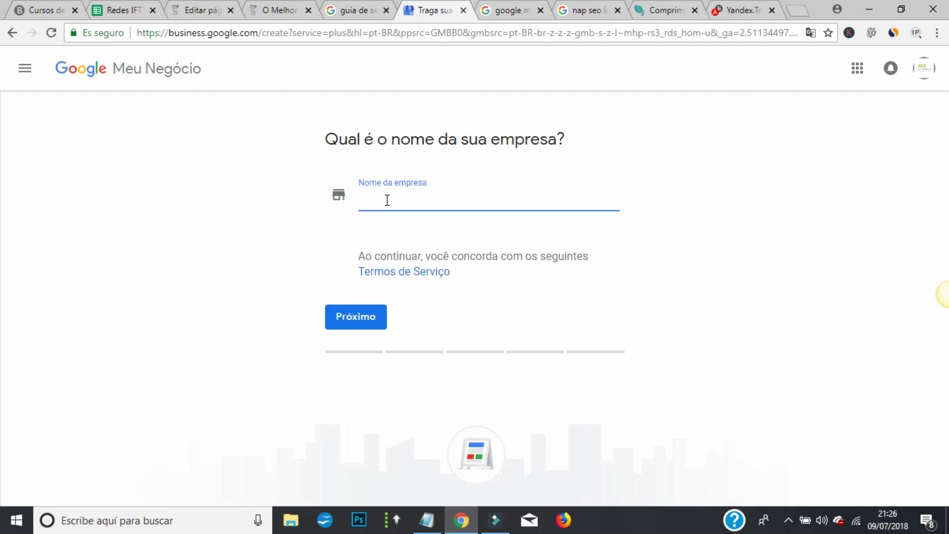
pyautogui.write('seo de')
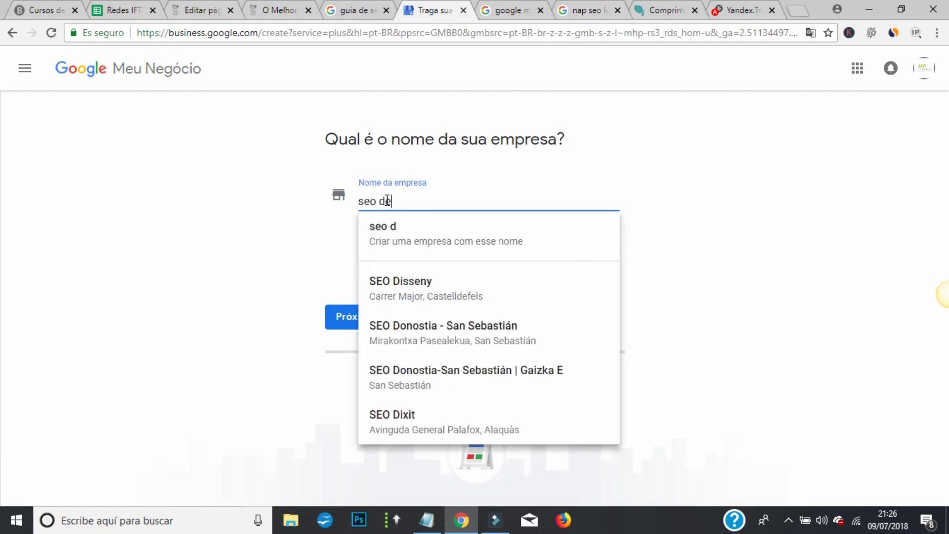
pyautogui.write(' verdade ')
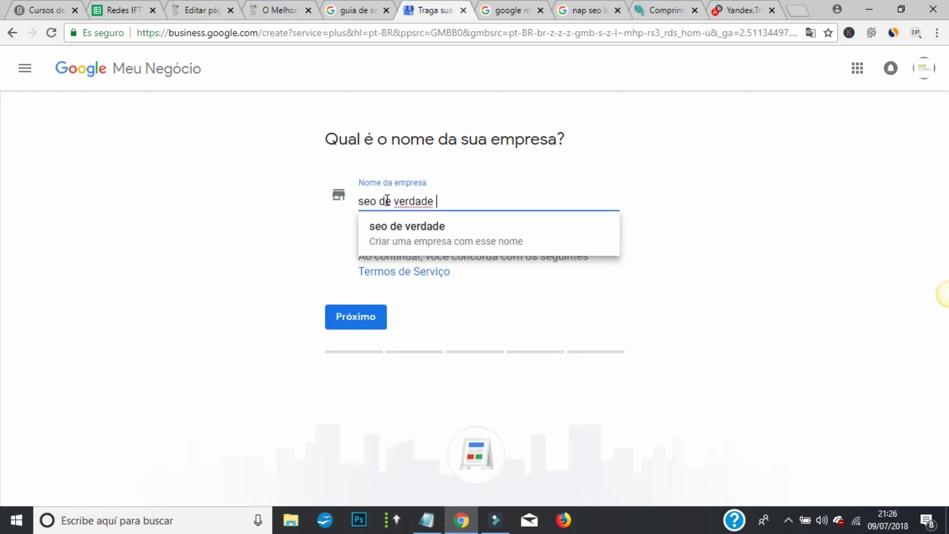
pyautogui.write('- consultor seo')
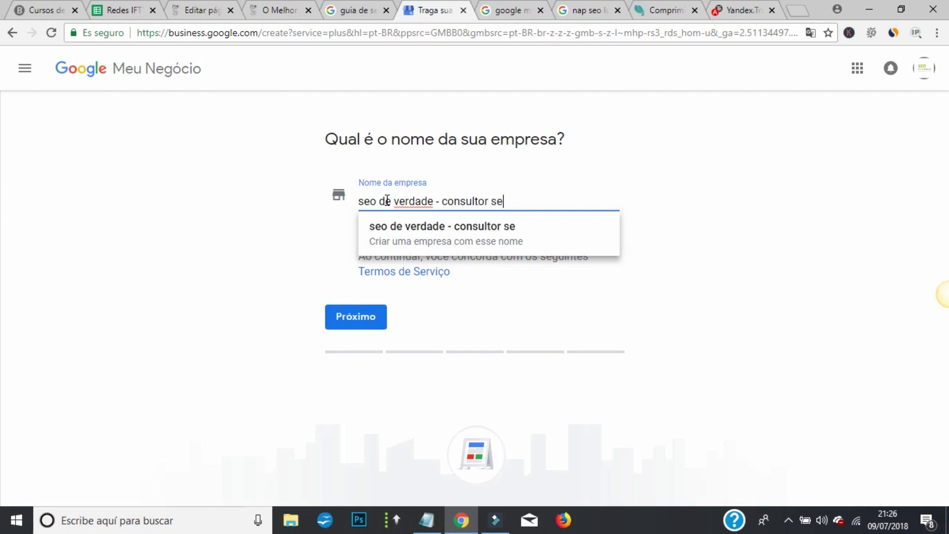
pyautogui.click(302, 259)
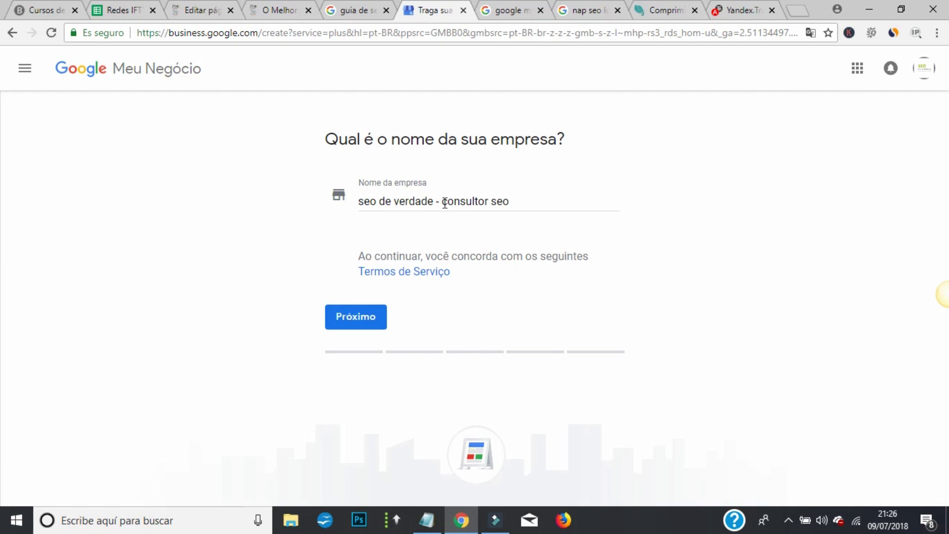
pyautogui.moveTo(437, 201); pyautogui.dragTo(620, 205)
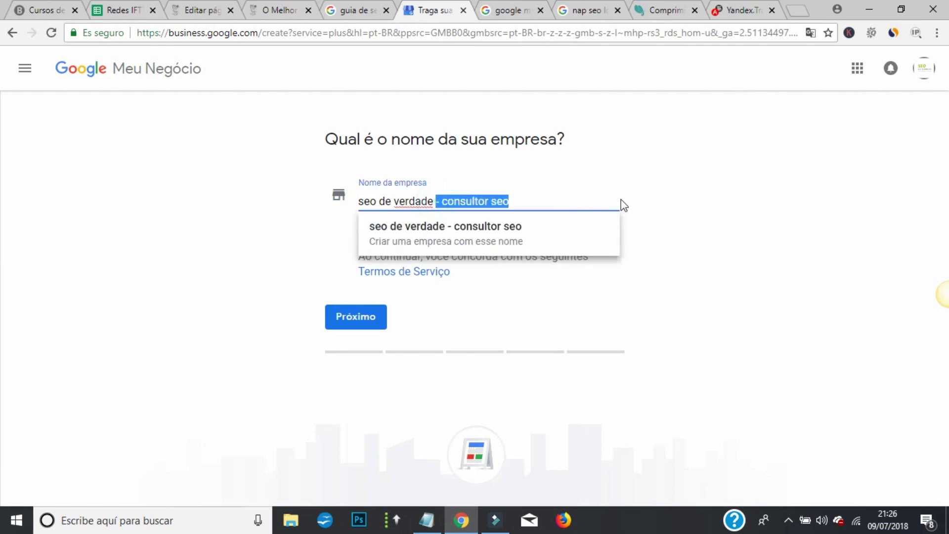
pyautogui.click(378, 321)
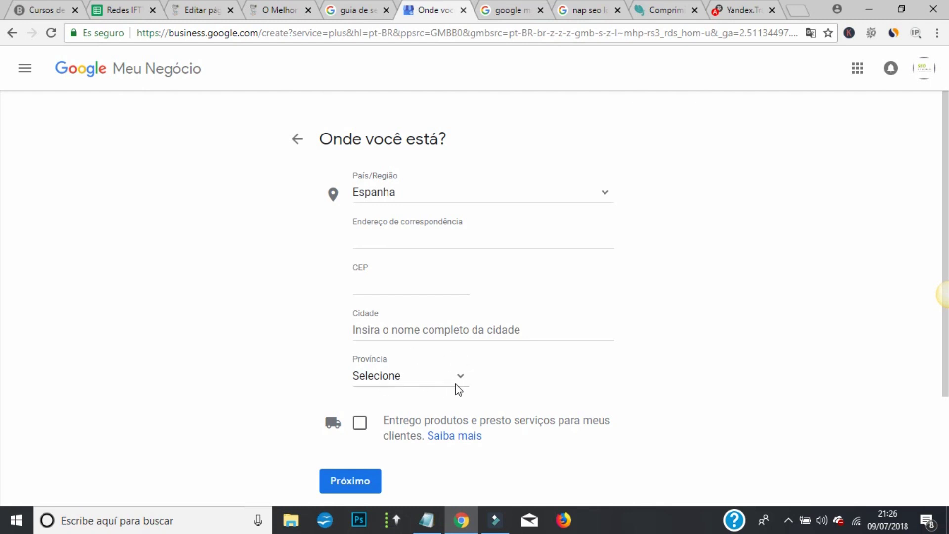
# - Tick the options for delivering products and services to customers and for hiding the address
pyautogui.scroll(-3, 394, 374)
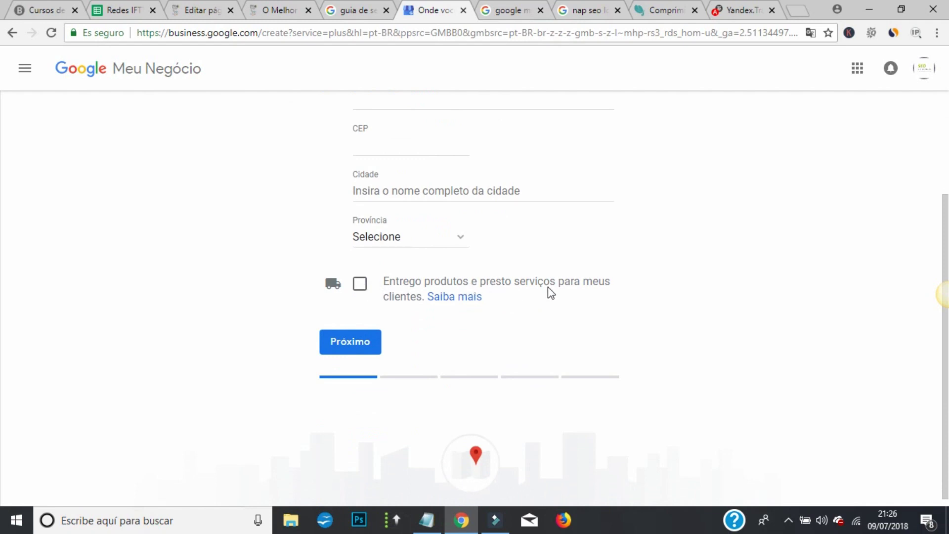
pyautogui.scroll(1, 453, 289)
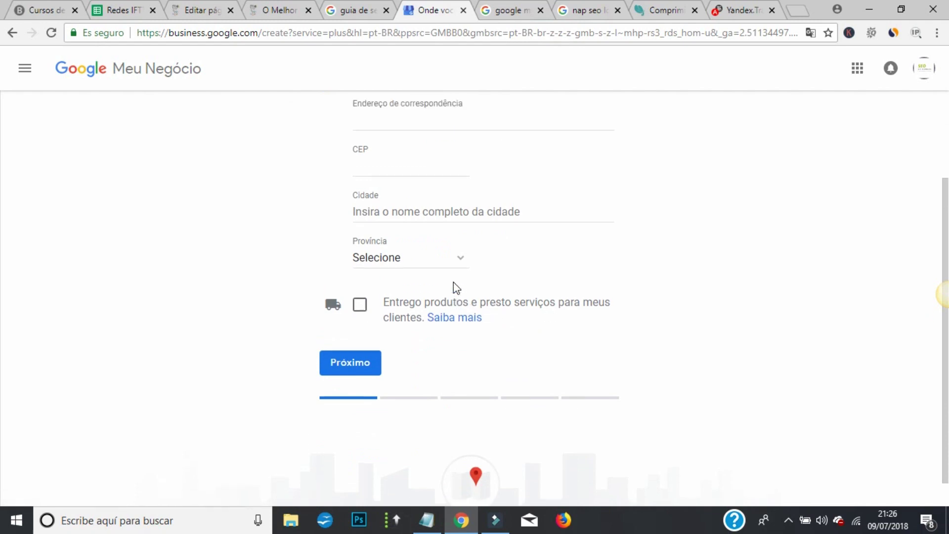
pyautogui.scroll(3, 455, 288)
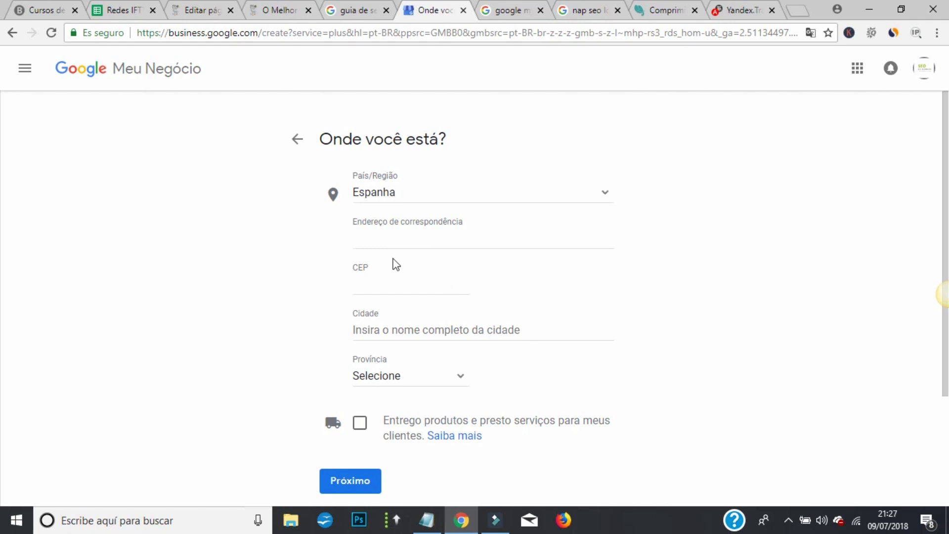
pyautogui.scroll(-1, 395, 263)
pyautogui.scroll(-3, 397, 266)
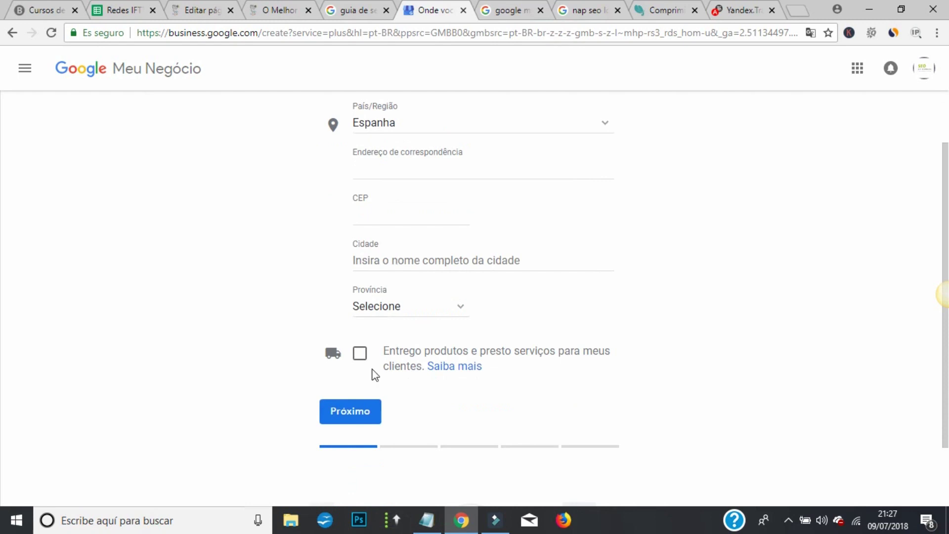
pyautogui.click(359, 352)
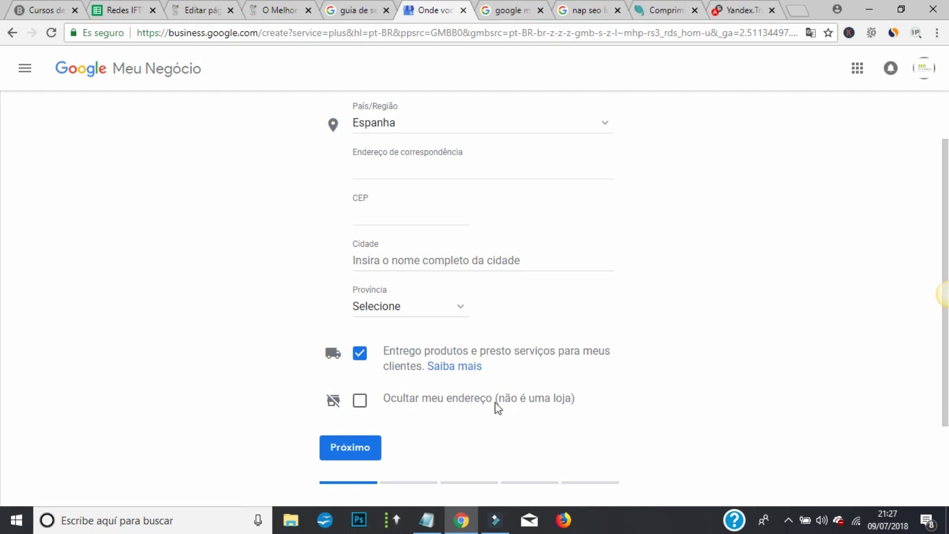
pyautogui.click(363, 399)
# - Show the signed-in Google accounts from the avatar
pyautogui.scroll(2, 421, 163)
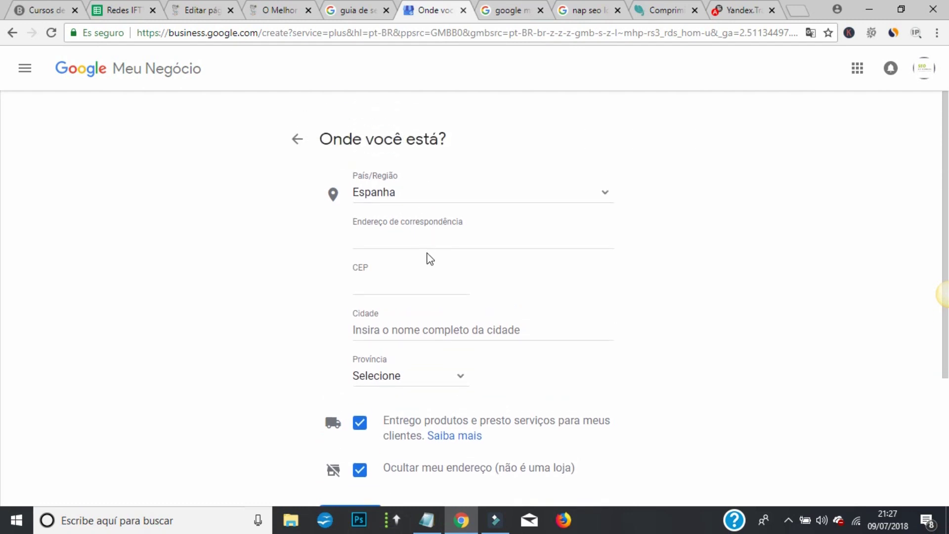
pyautogui.scroll(-4, 424, 299)
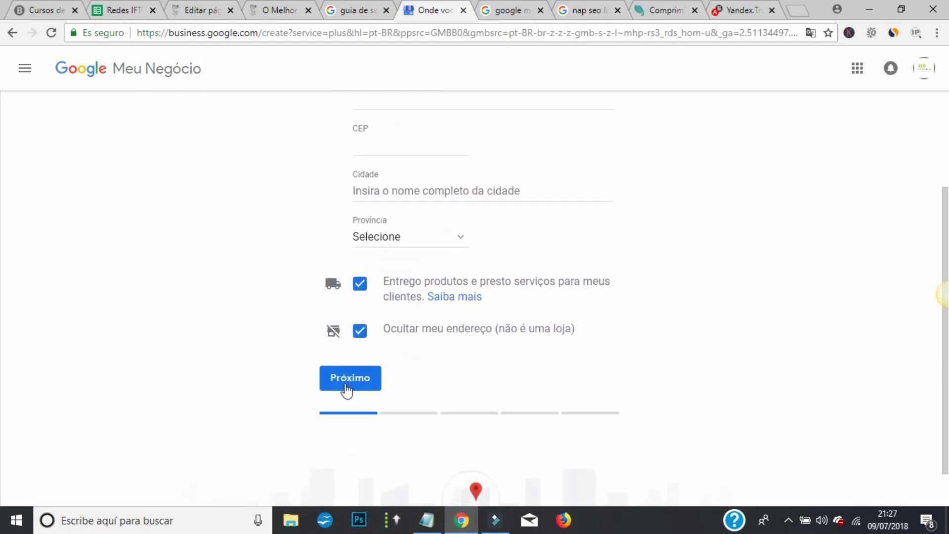
pyautogui.scroll(2, 438, 296)
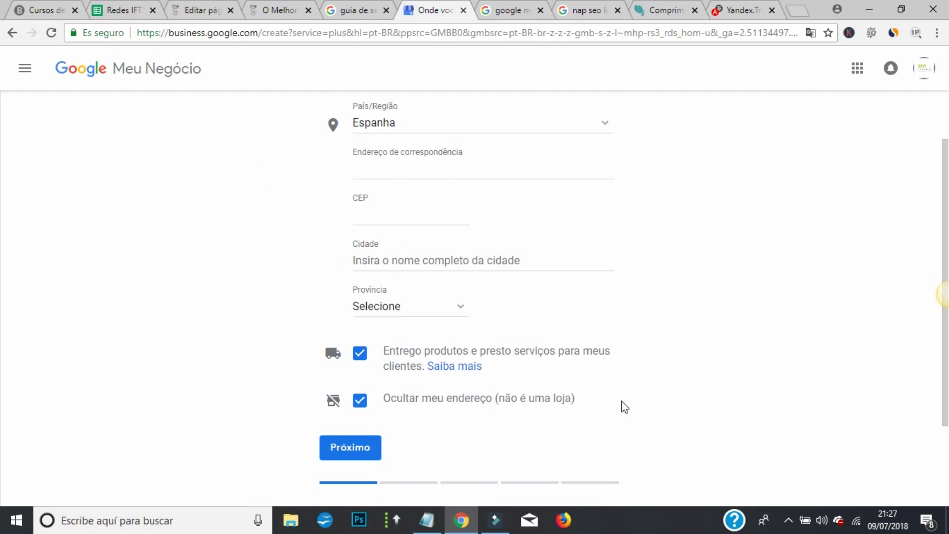
pyautogui.scroll(2, 685, 321)
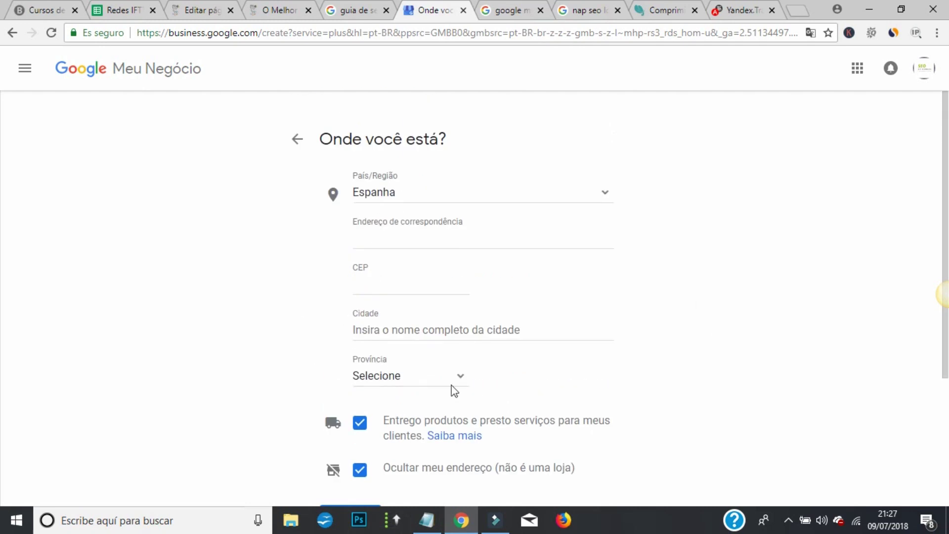
pyautogui.scroll(-2, 460, 392)
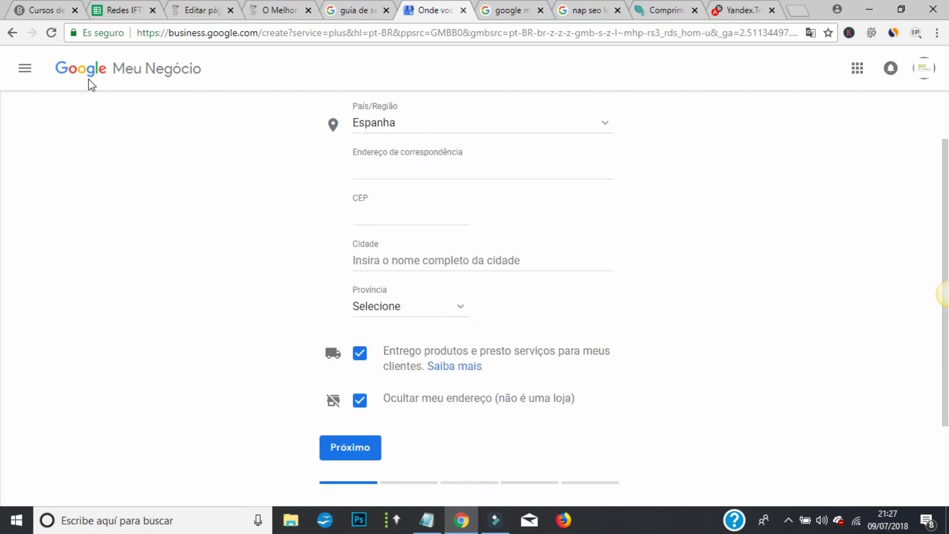
pyautogui.click(938, 68)
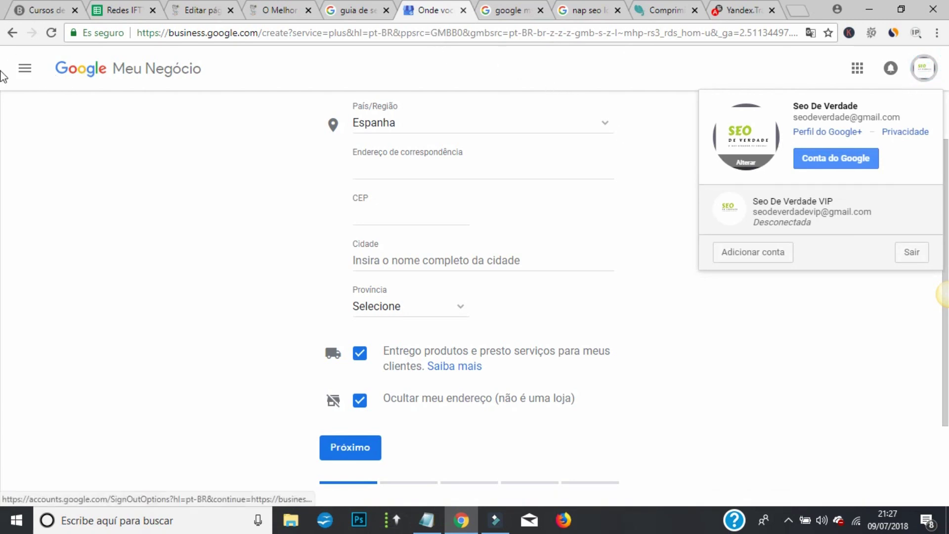
# - Delete the Seo De Verdade 2 location in Gerenciar locais with Ações > Remover local
pyautogui.click(25, 68)
pyautogui.click(92, 117)
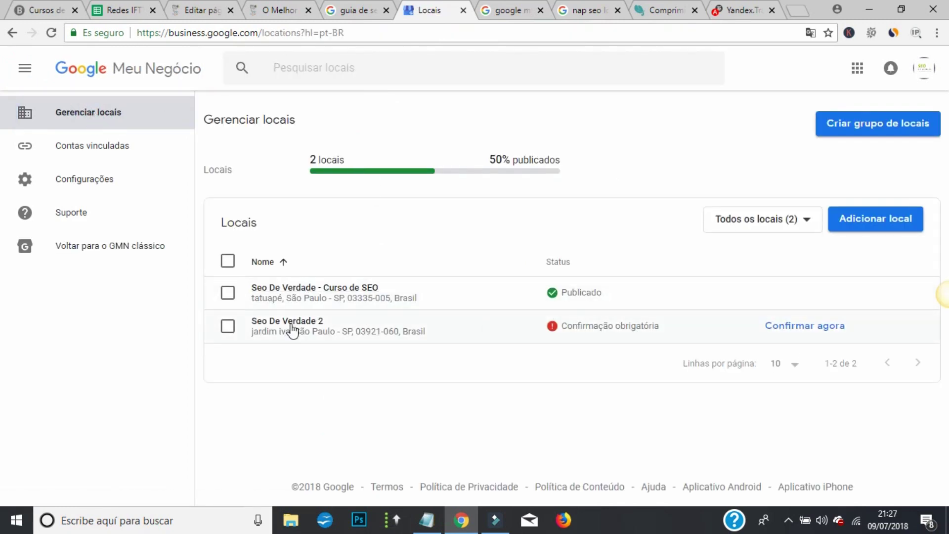
pyautogui.click(227, 325)
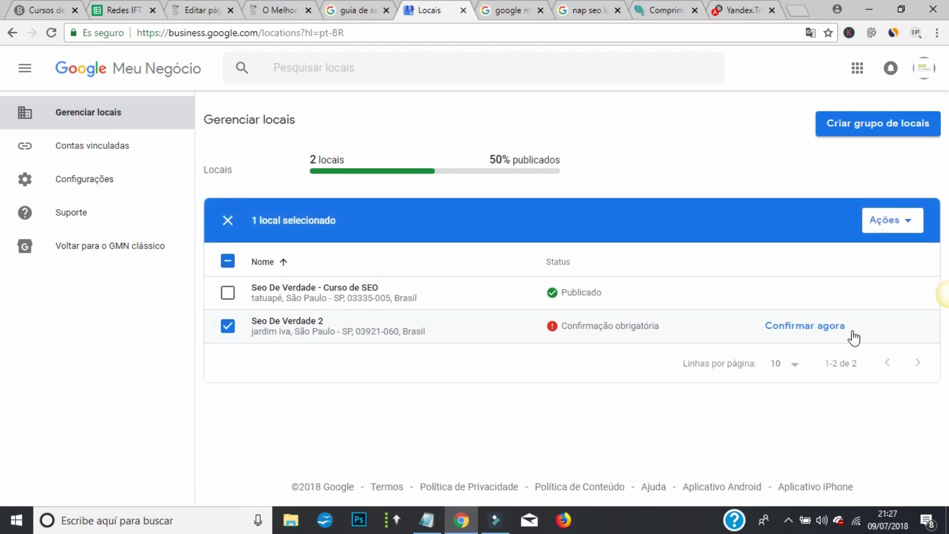
pyautogui.click(899, 225)
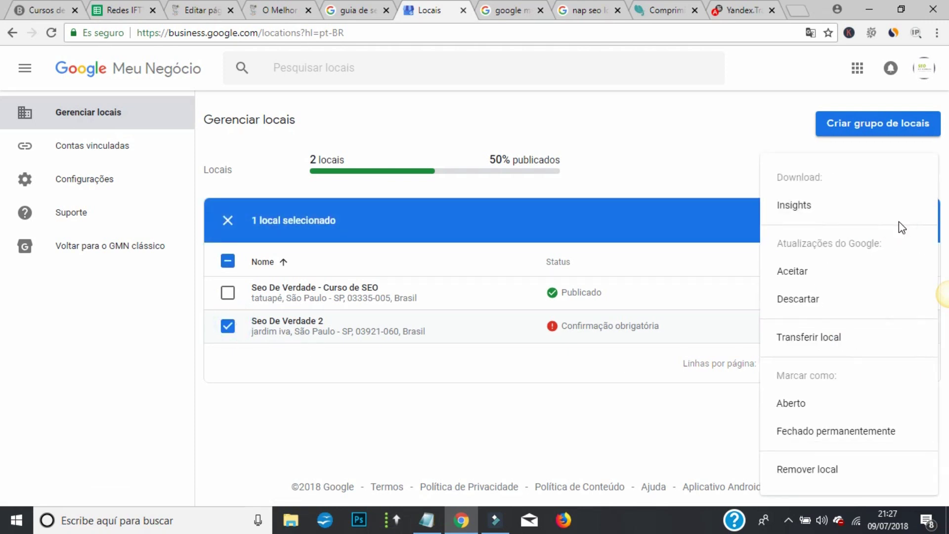
pyautogui.click(838, 472)
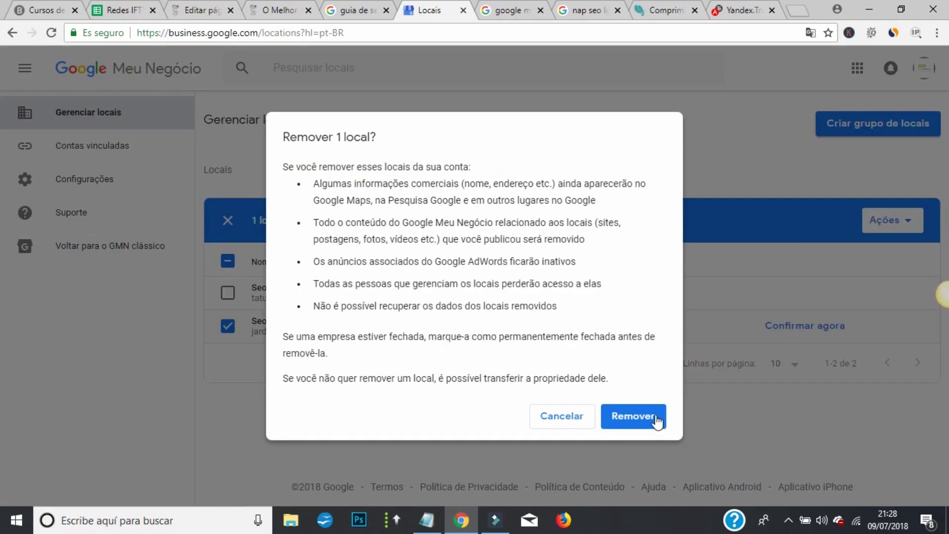
pyautogui.click(656, 421)
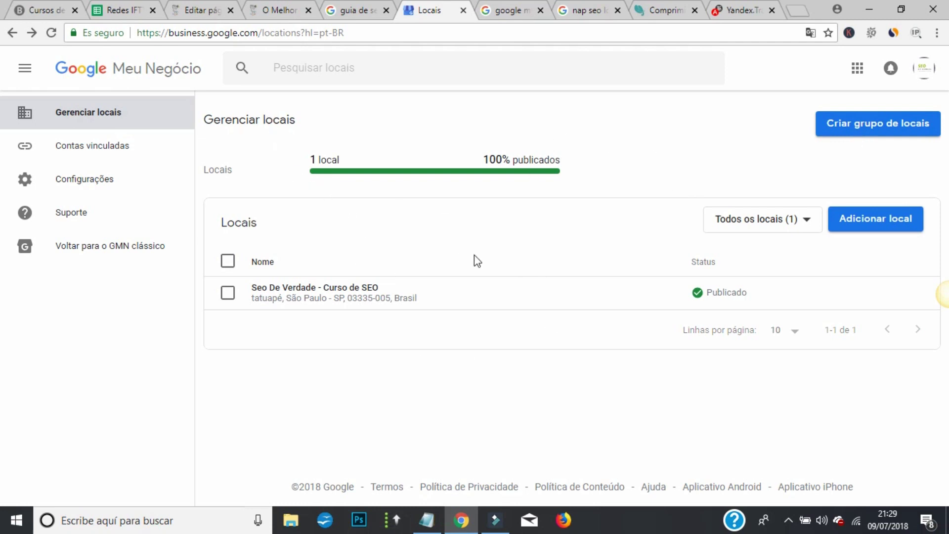
pyautogui.click(897, 230)
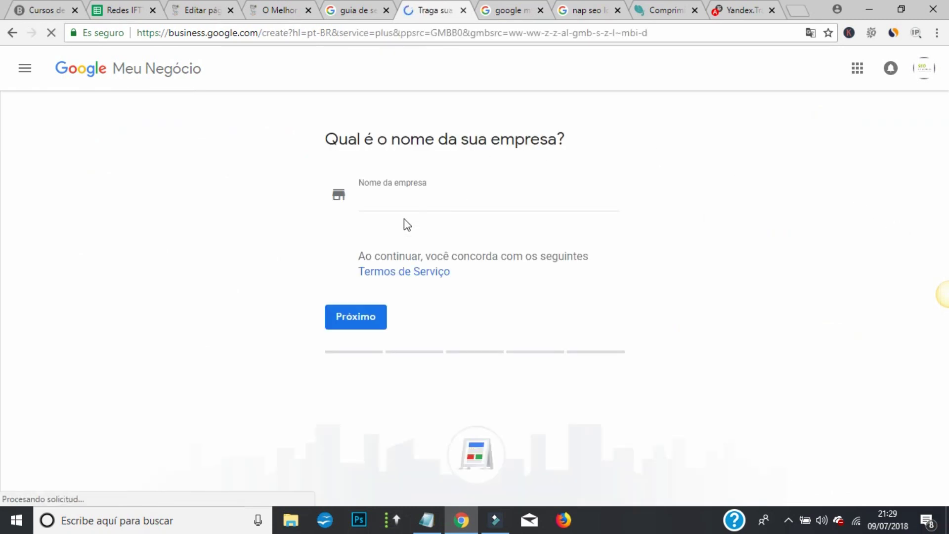
pyautogui.click(351, 326)
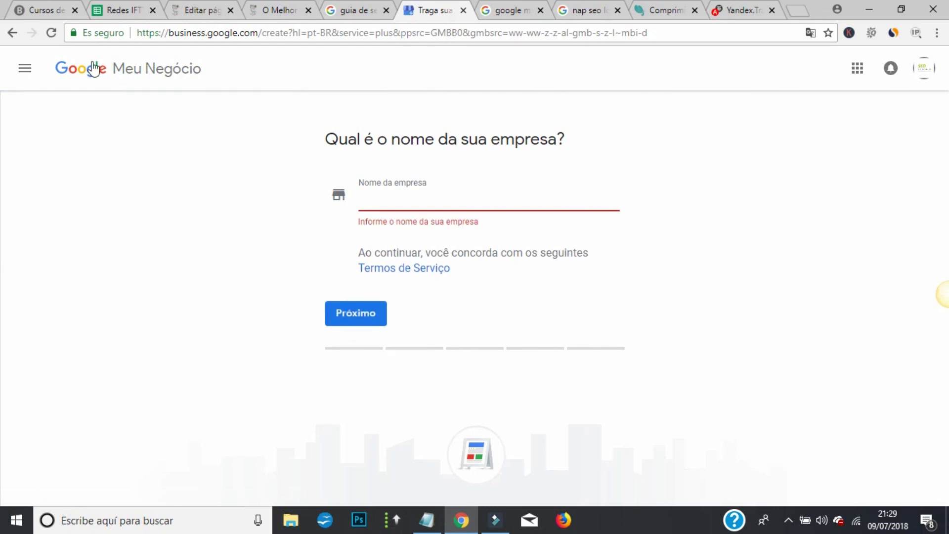
pyautogui.click(12, 32)
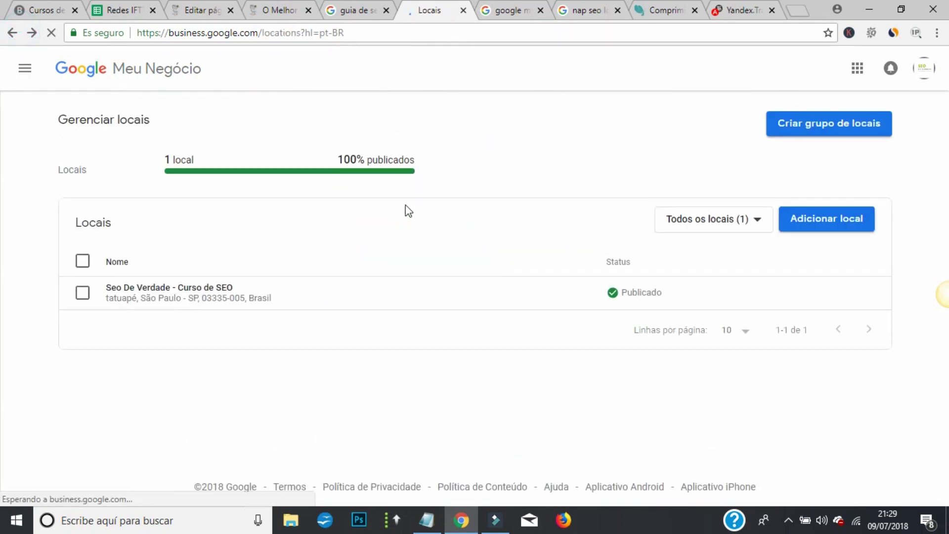
pyautogui.click(25, 68)
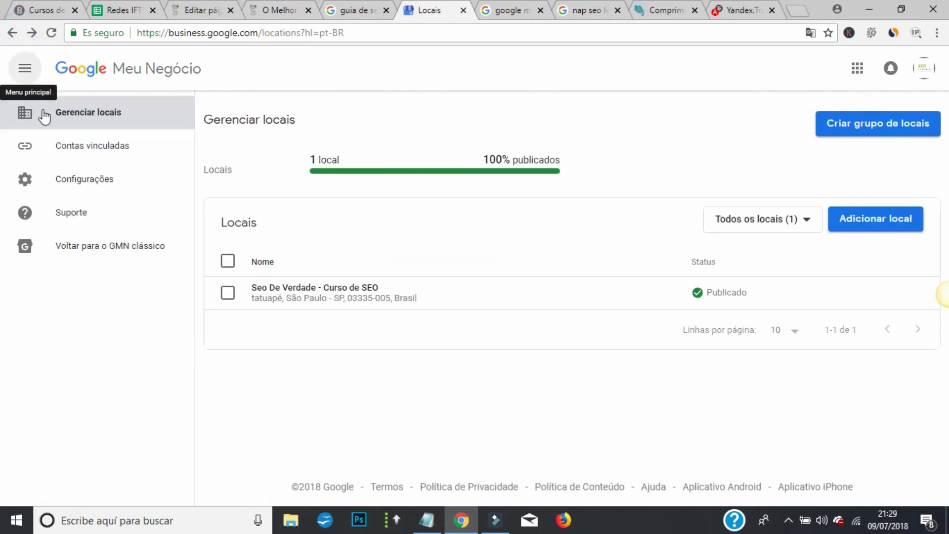
# - Look through the linked accounts and settings pages, then return to Gerenciar locais
pyautogui.click(116, 150)
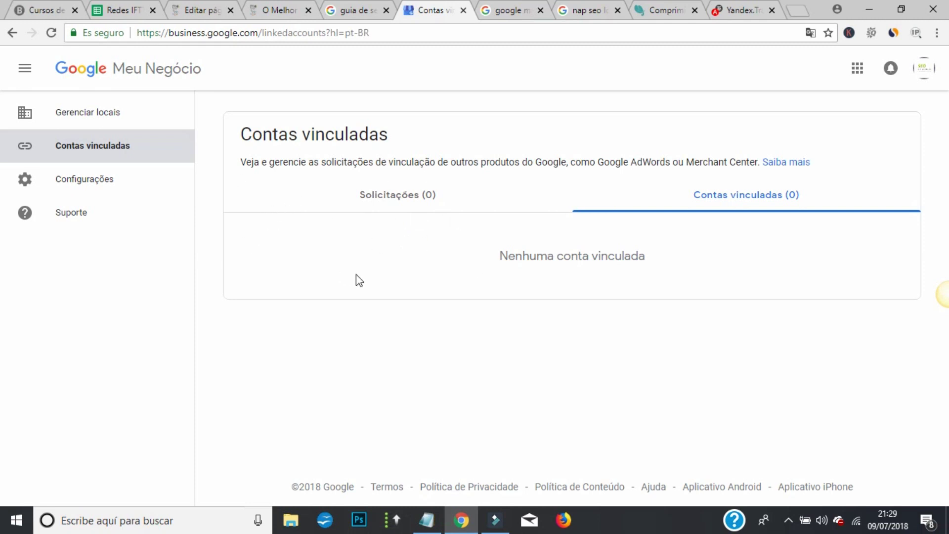
pyautogui.click(65, 188)
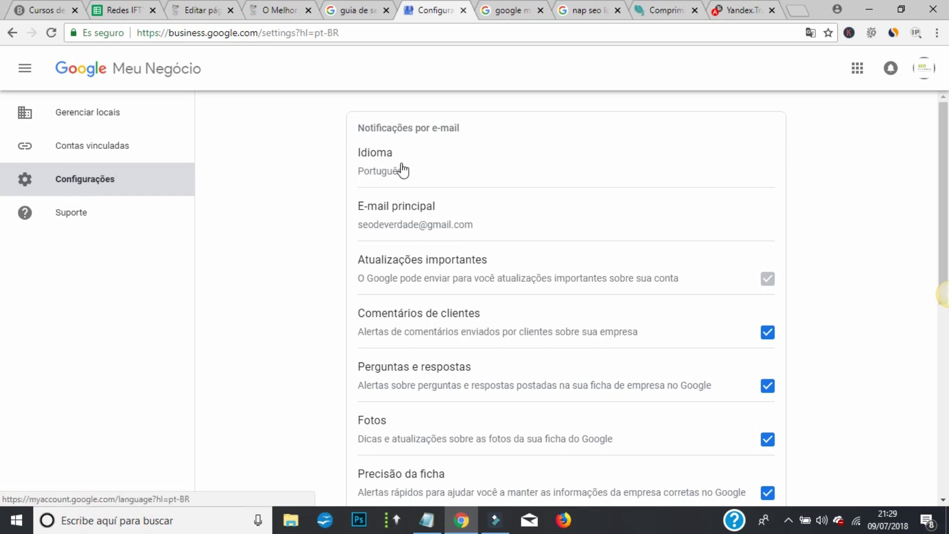
pyautogui.scroll(-3, 406, 170)
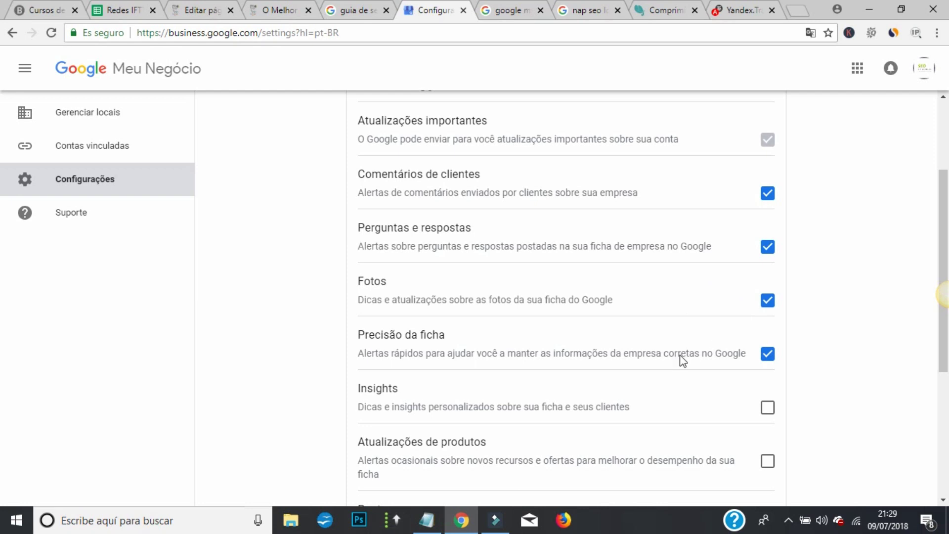
pyautogui.scroll(-2, 467, 386)
pyautogui.scroll(-4, 611, 346)
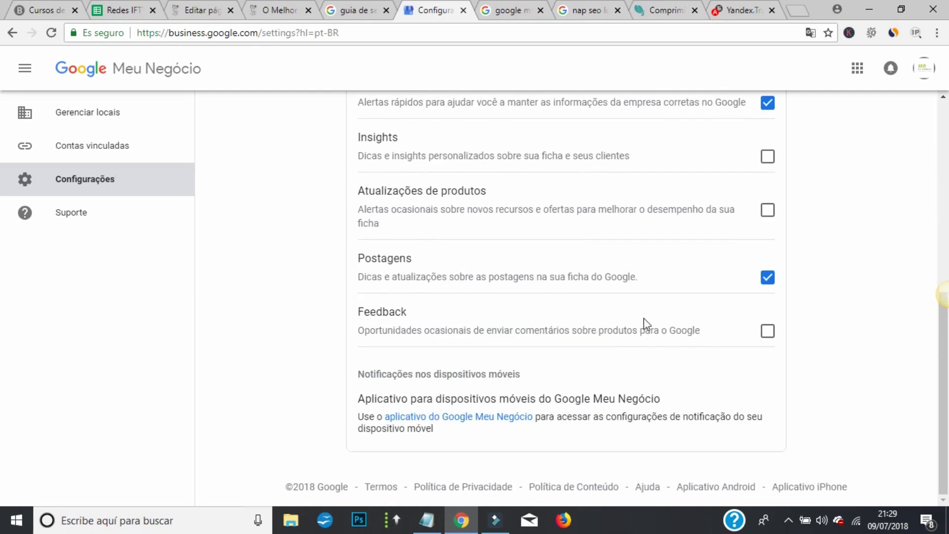
pyautogui.scroll(8, 402, 354)
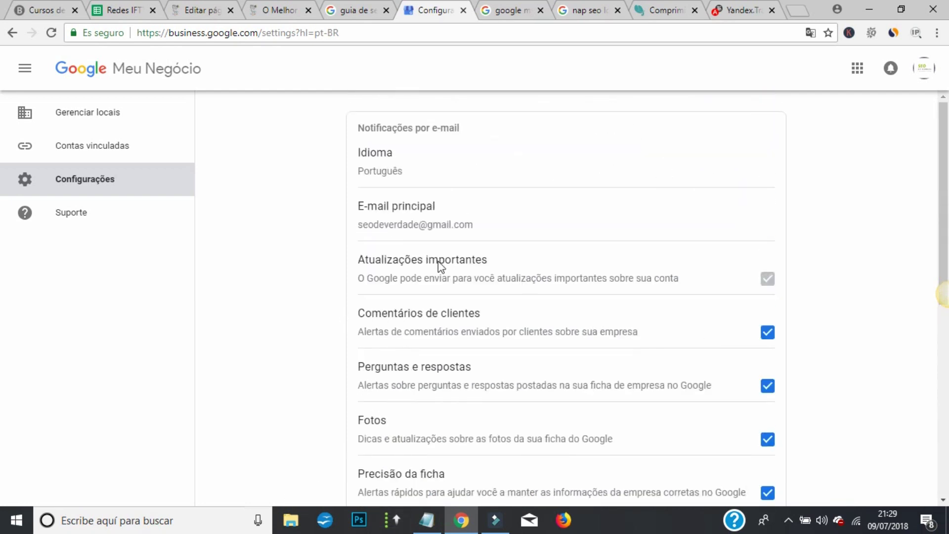
pyautogui.click(64, 110)
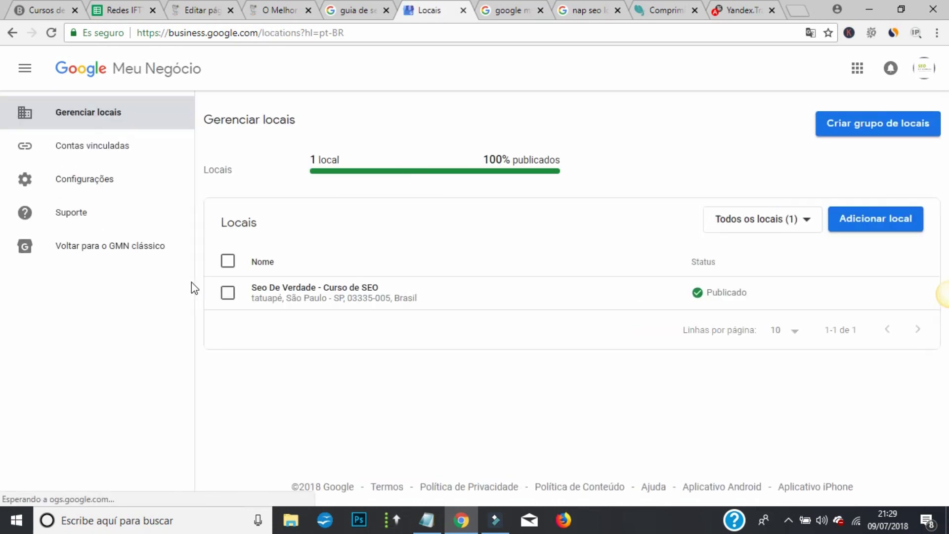
# - Open the Seo De Verdade - Curso de SEO dashboard, scan its cards, and start a new post
pyautogui.click(339, 297)
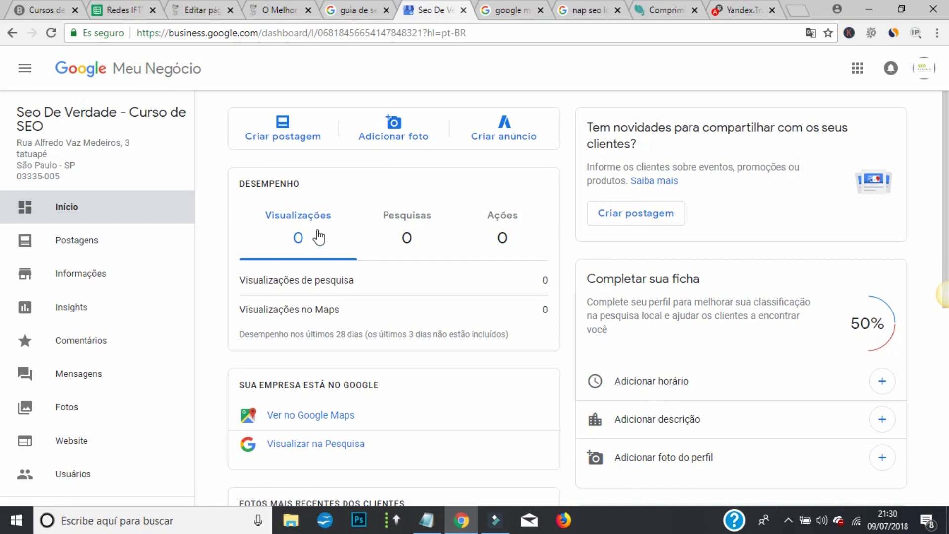
pyautogui.scroll(-3, 350, 204)
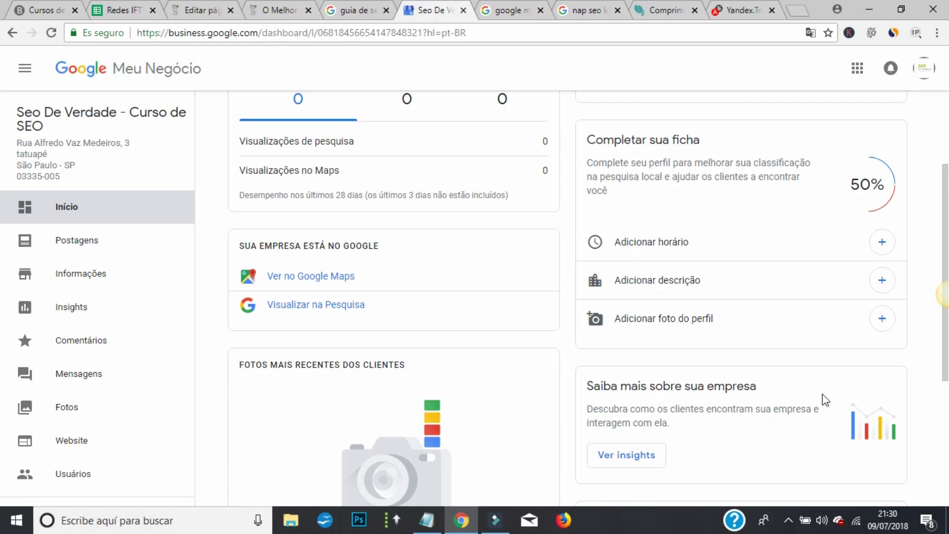
pyautogui.scroll(-3, 572, 354)
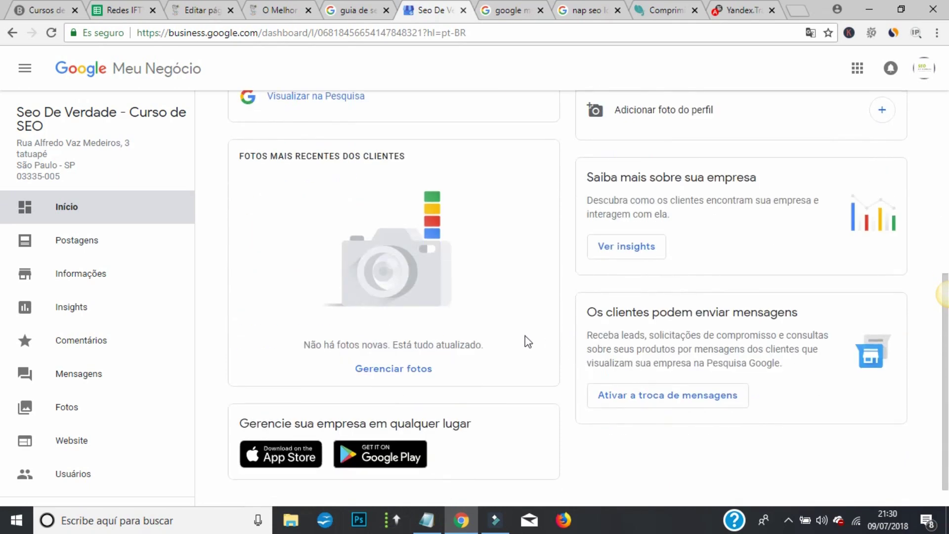
pyautogui.scroll(3, 528, 348)
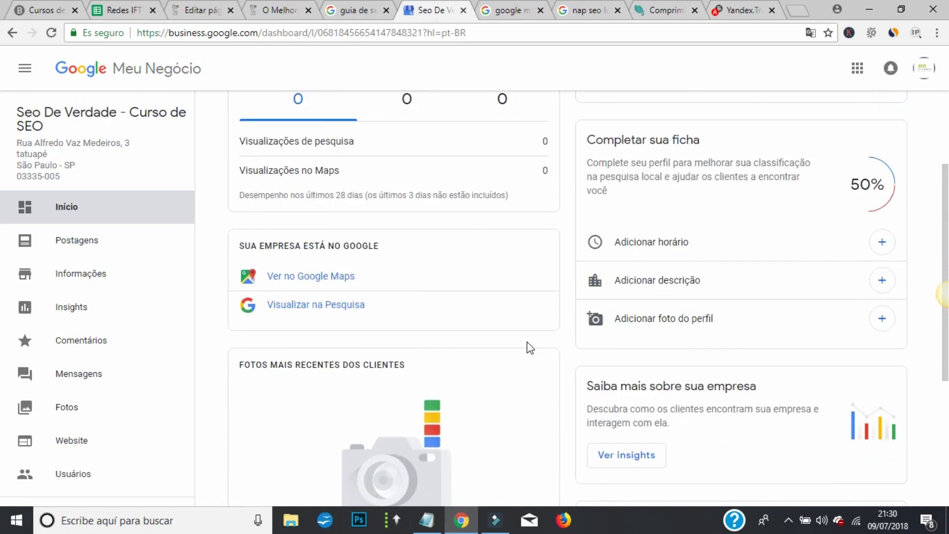
pyautogui.scroll(3, 527, 342)
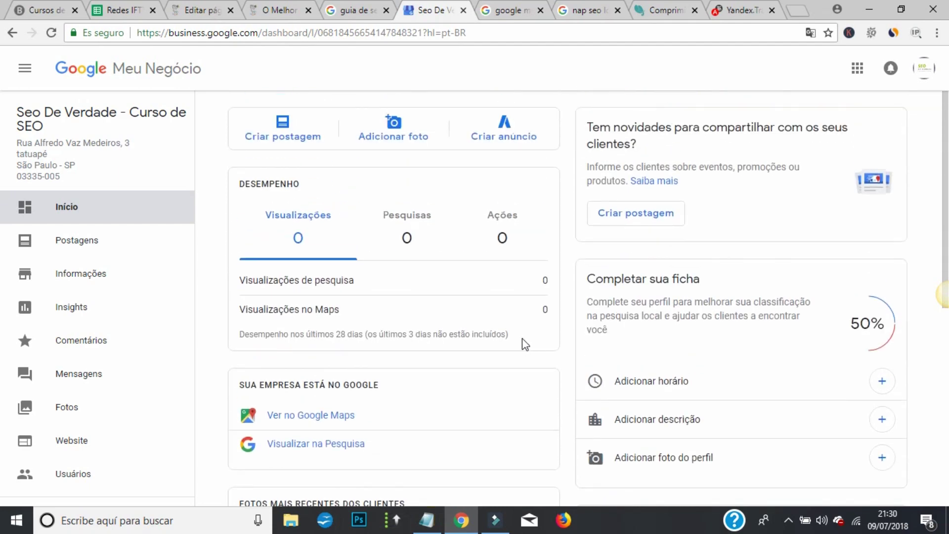
pyautogui.click(287, 140)
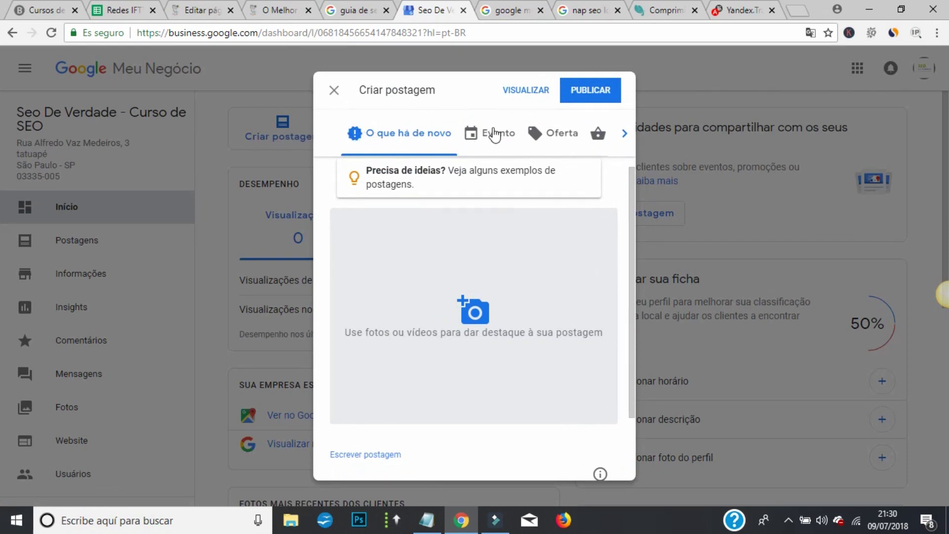
# - Make the post an Evento with a Reservar button, then switch it to the Oferta type
pyautogui.click(494, 133)
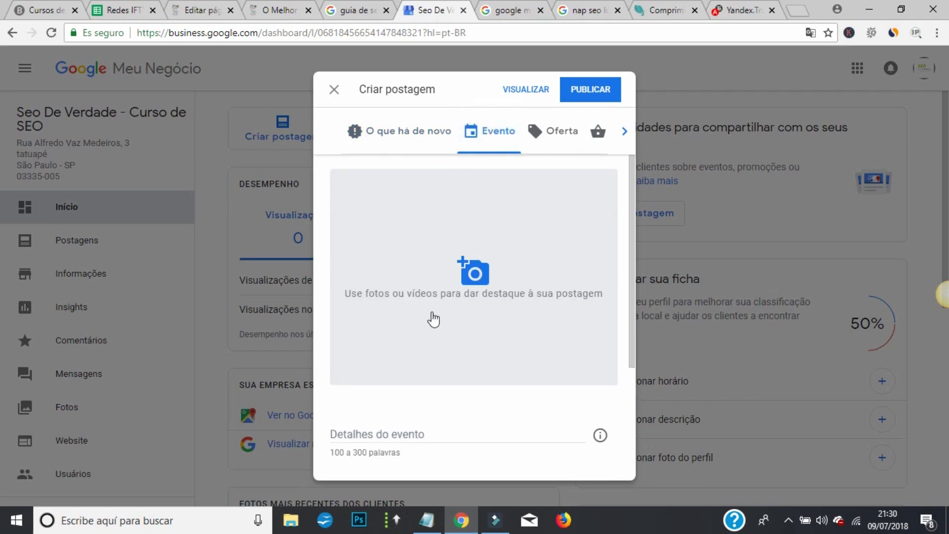
pyautogui.scroll(-3, 433, 320)
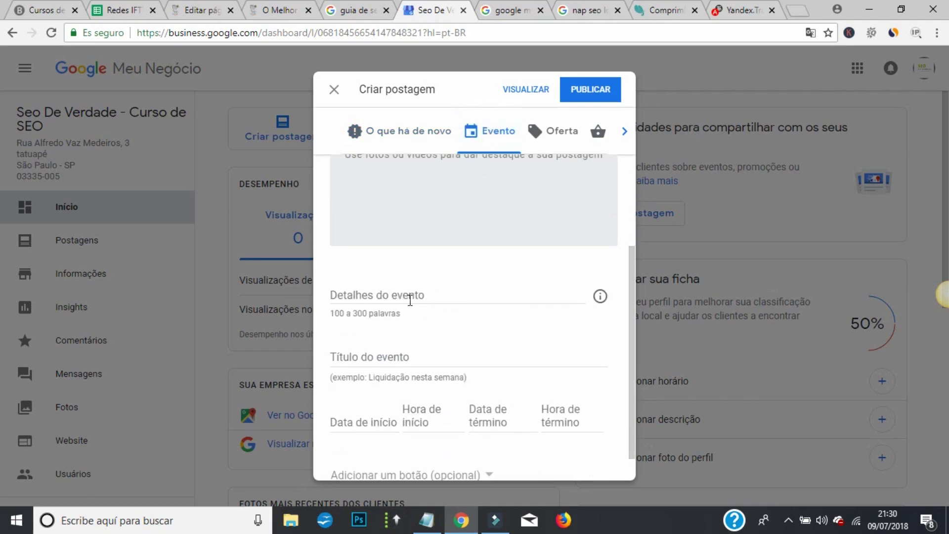
pyautogui.scroll(-1, 383, 377)
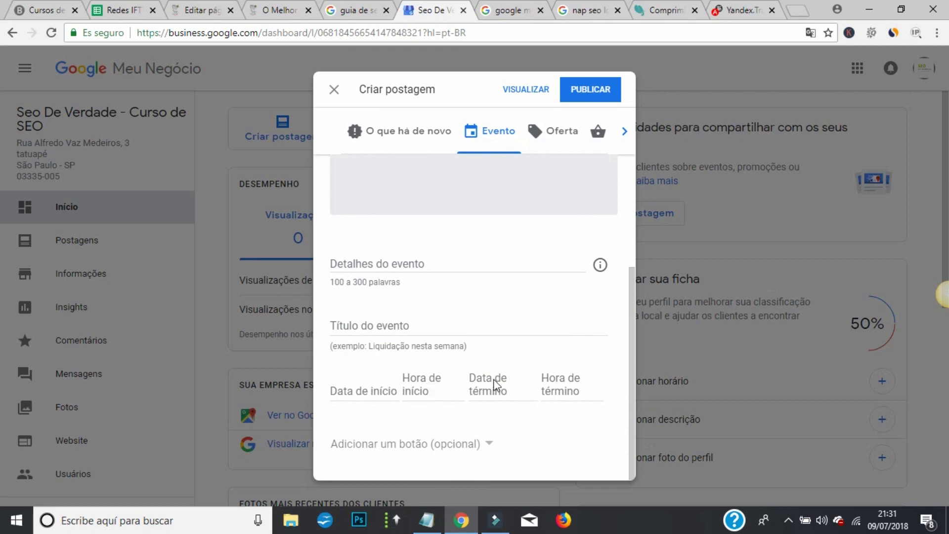
pyautogui.click(487, 443)
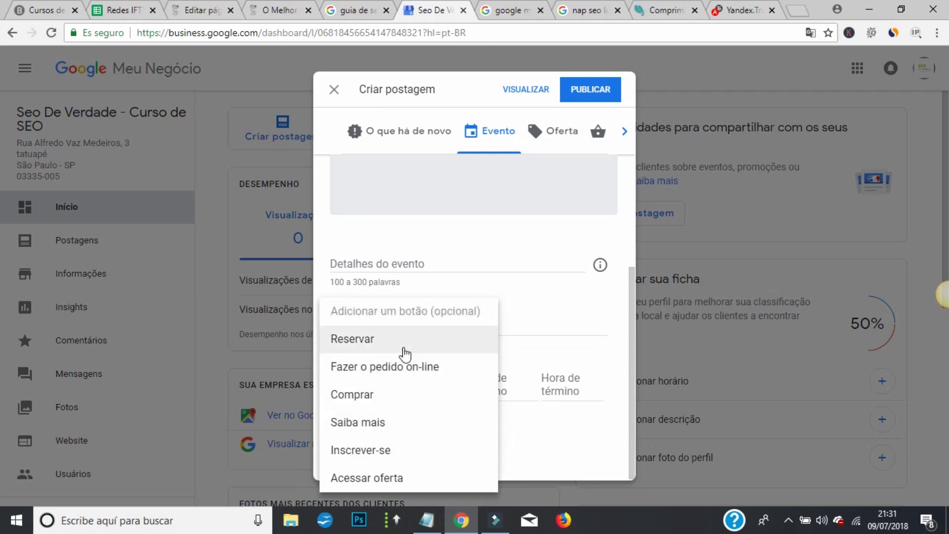
pyautogui.click(404, 350)
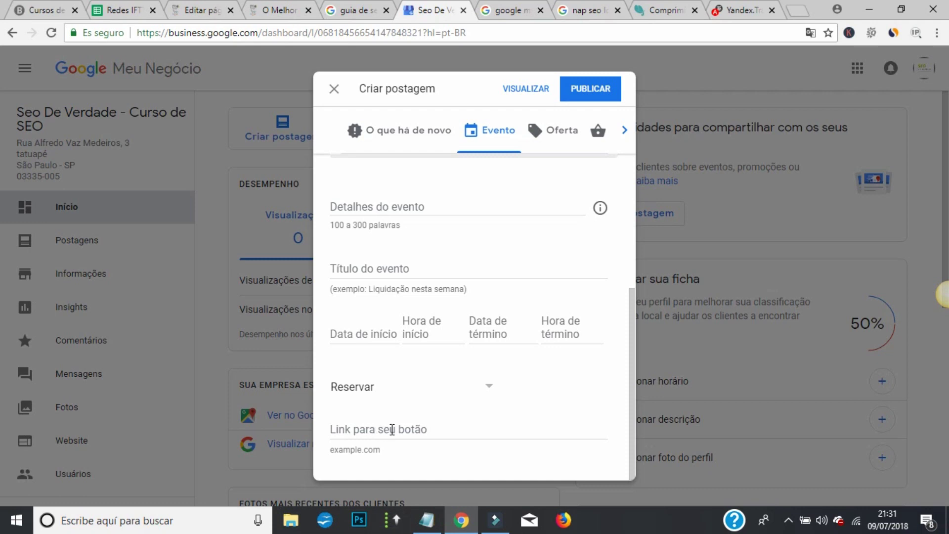
pyautogui.click(482, 392)
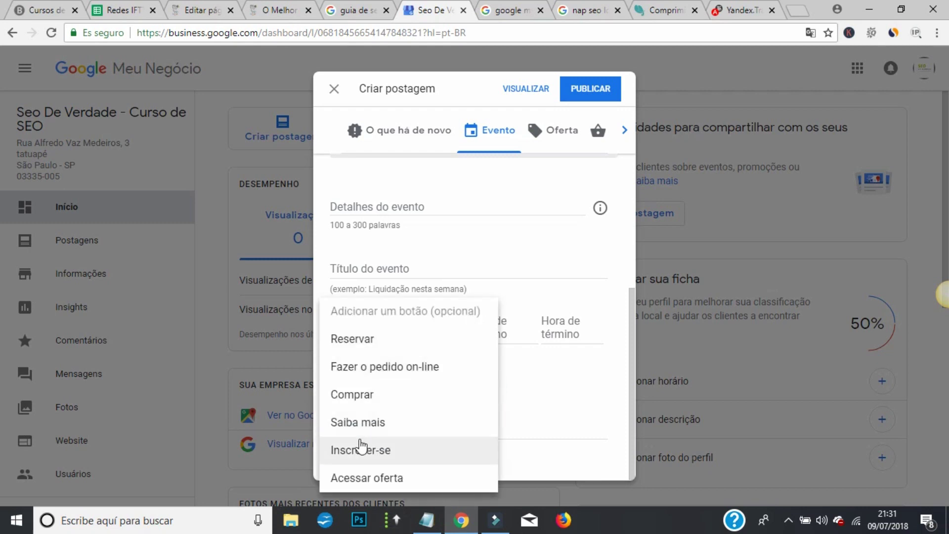
pyautogui.click(588, 274)
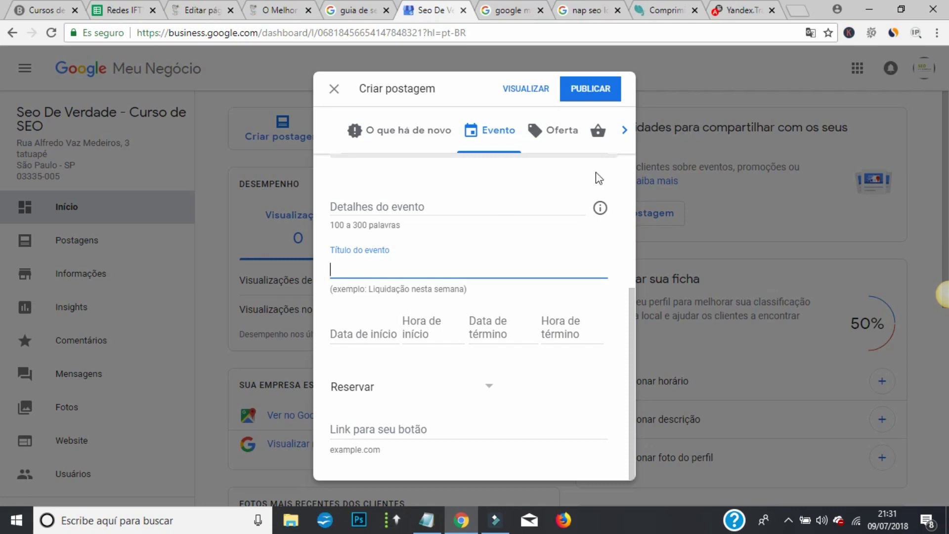
pyautogui.click(566, 127)
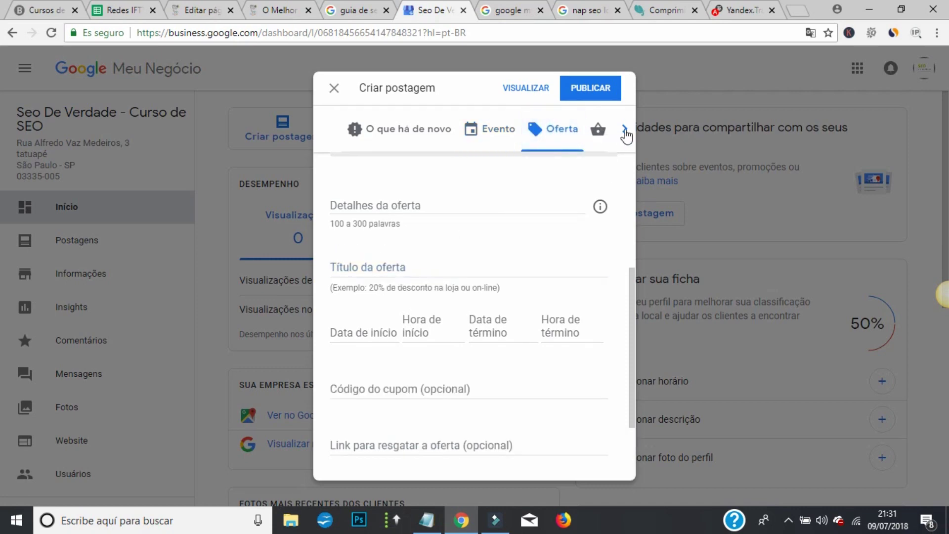
# - Preview the Produto post form, then return the post to the O que há de novo type
pyautogui.click(624, 131)
pyautogui.click(578, 134)
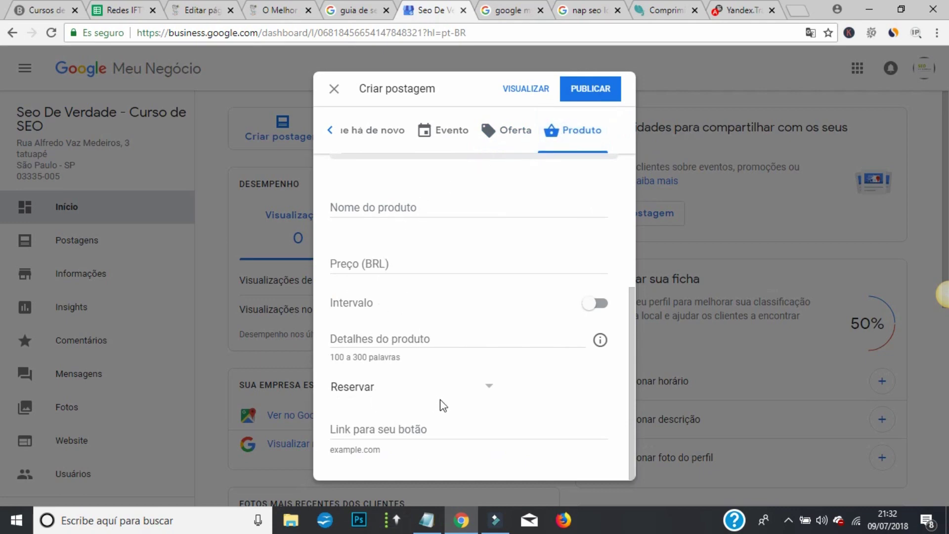
pyautogui.scroll(5, 447, 390)
pyautogui.scroll(-3, 420, 356)
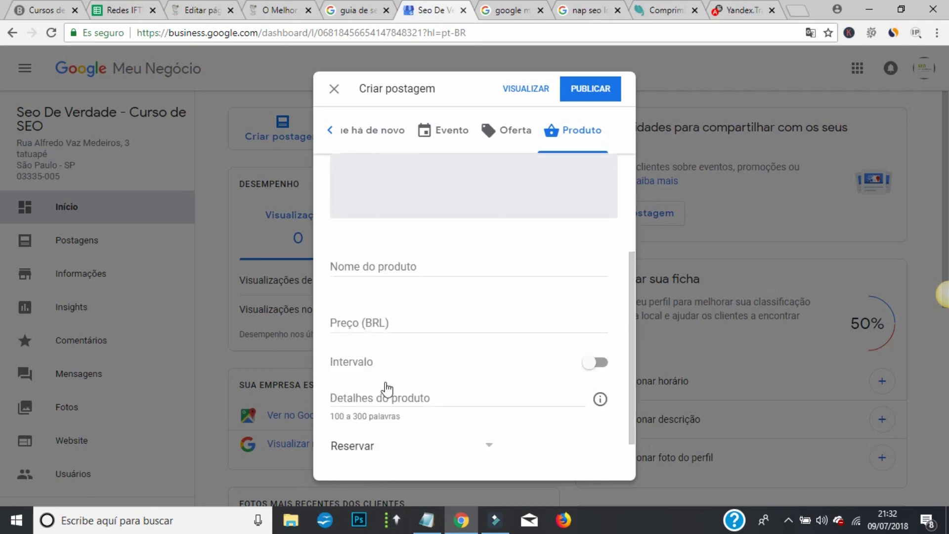
pyautogui.scroll(3, 387, 389)
pyautogui.click(337, 131)
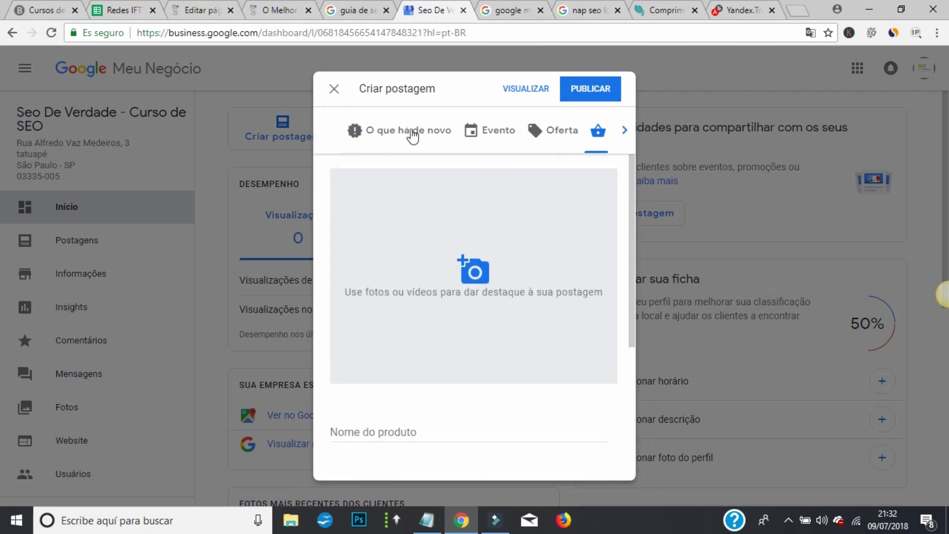
pyautogui.click(411, 133)
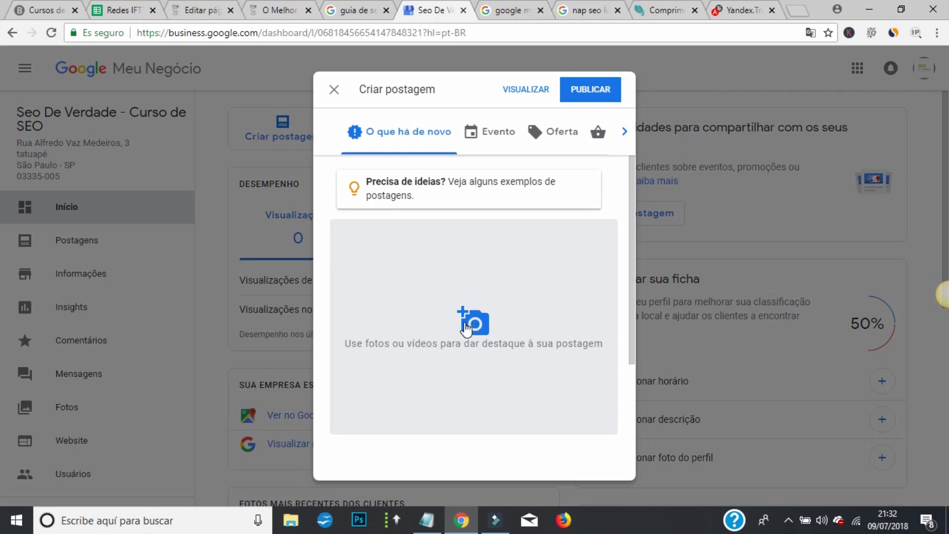
# - Upload the seo de verdade logo image from E:\curso seo de verdade\imagens as the post photo
pyautogui.click(467, 326)
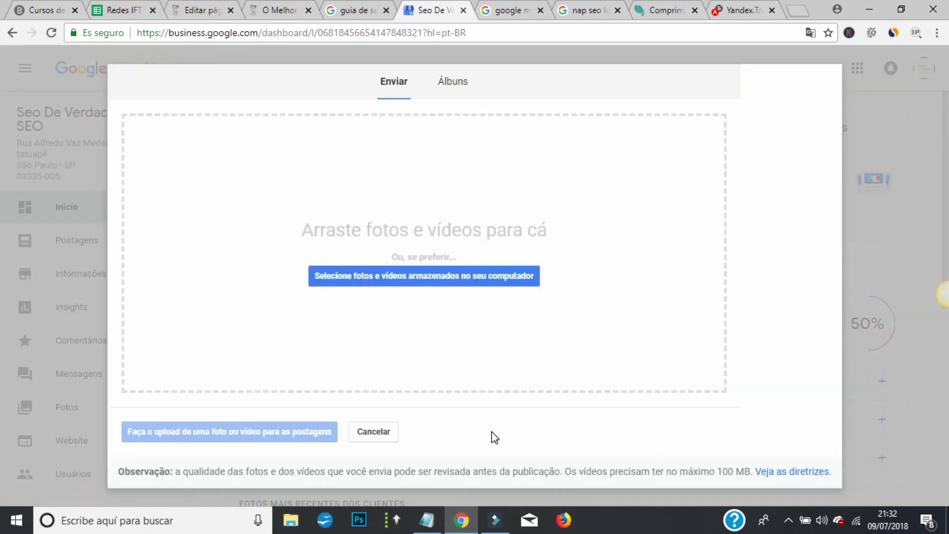
pyautogui.click(393, 279)
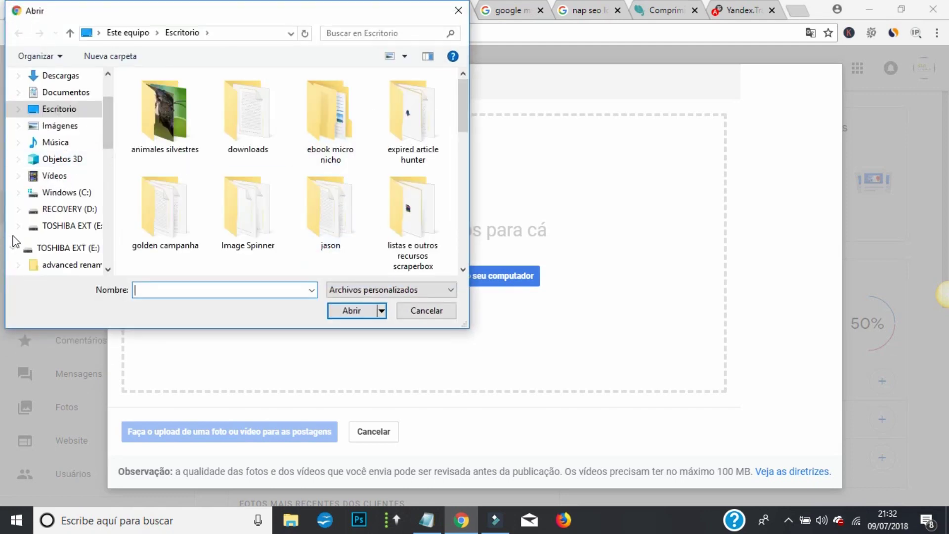
pyautogui.click(58, 252)
pyautogui.scroll(-5, 318, 168)
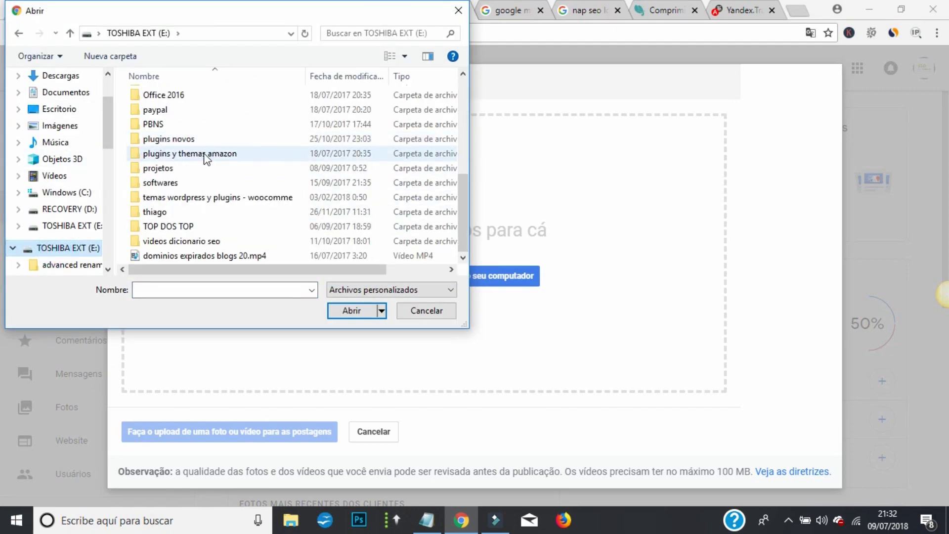
pyautogui.scroll(5, 189, 163)
pyautogui.doubleClick(187, 185)
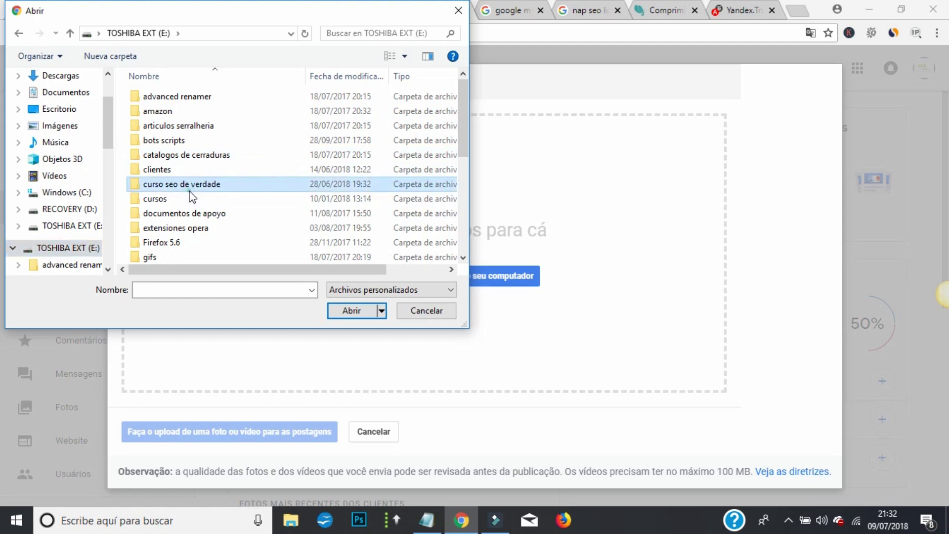
pyautogui.doubleClick(432, 120)
pyautogui.scroll(-10, 170, 169)
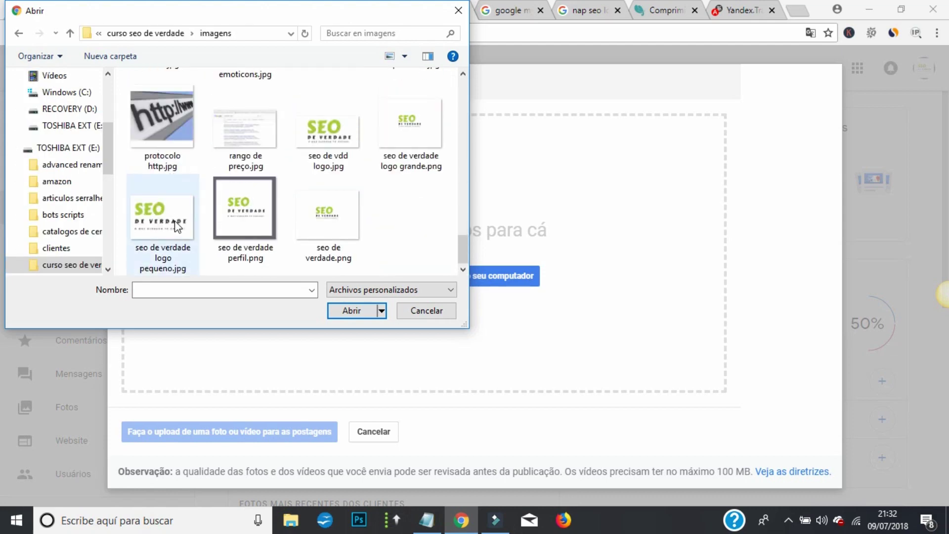
pyautogui.click(331, 224)
pyautogui.click(354, 311)
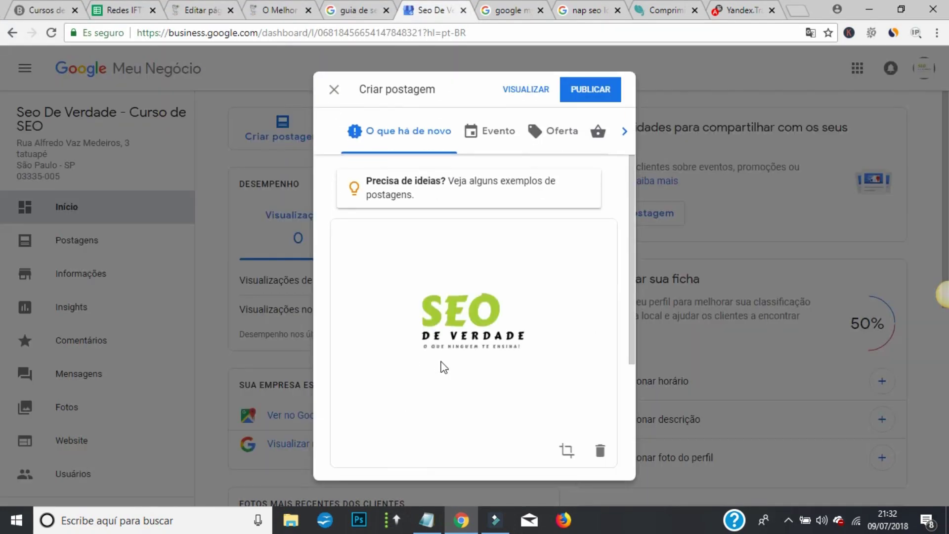
# - Write the post text beginning 'Seo De Verdade - O melhor'
pyautogui.scroll(-4, 437, 289)
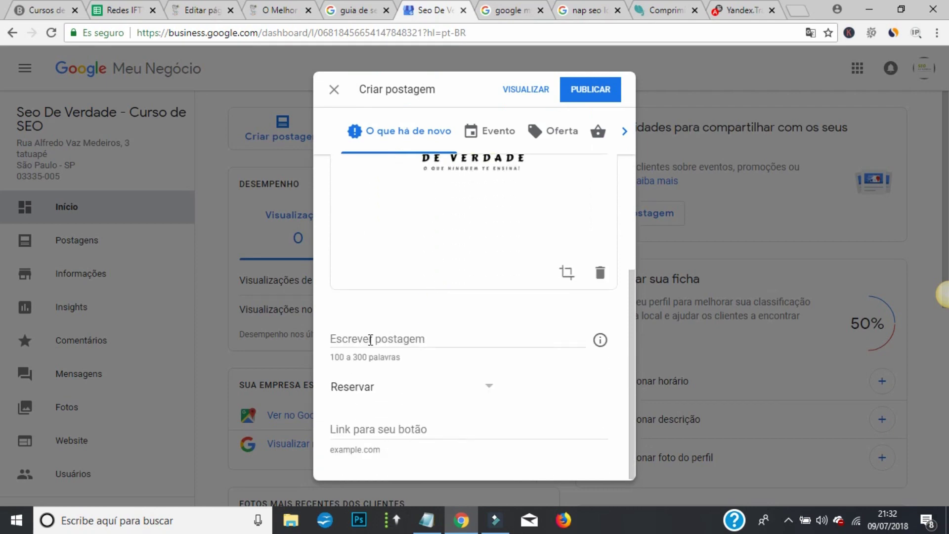
pyautogui.click(371, 342)
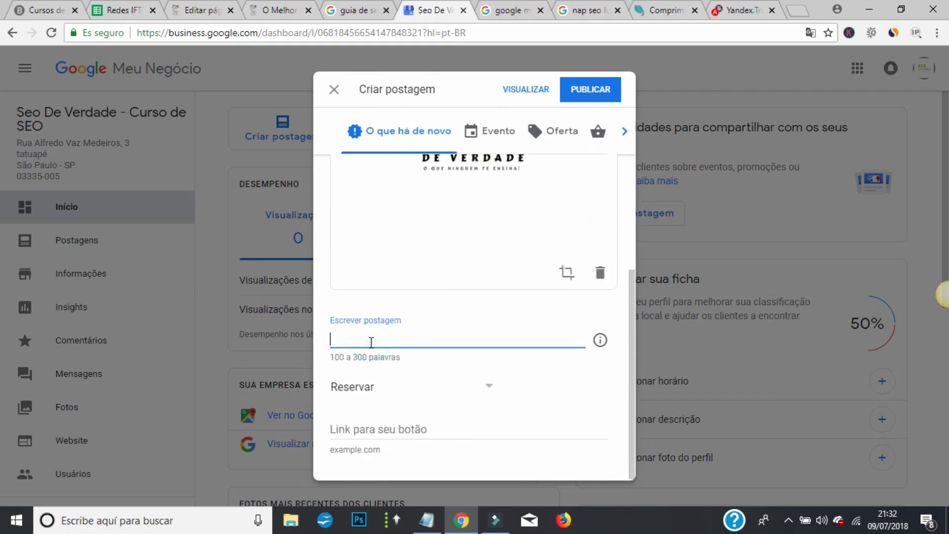
pyautogui.write('Seo De Ver')
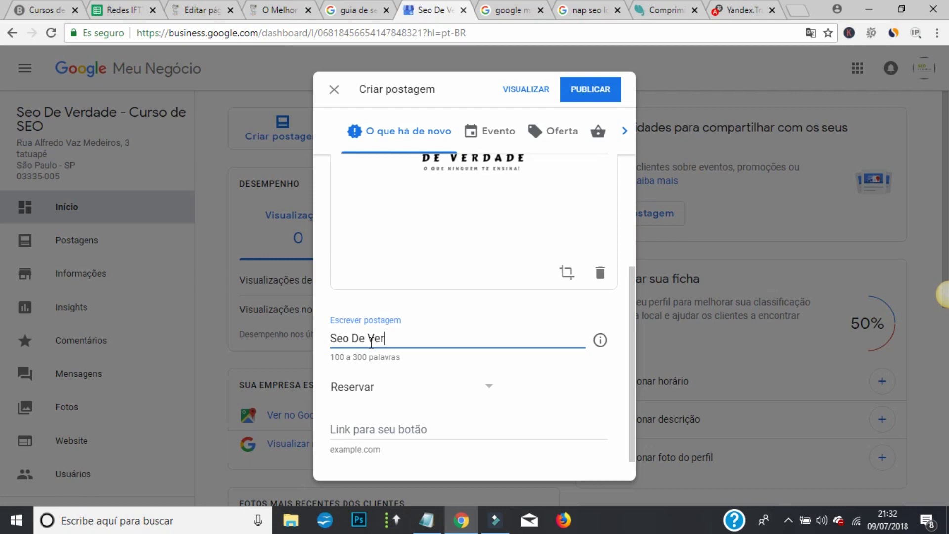
pyautogui.write('dade - O melhor curso de SEO para Wo')
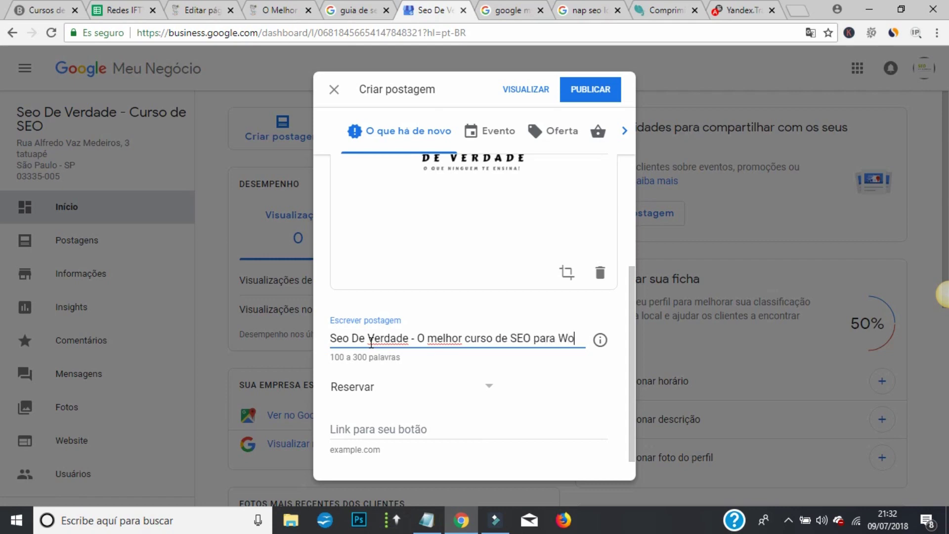
pyautogui.write('res')
pyautogui.press('BackSpace')
pyautogui.press('BackSpace')
pyautogui.write('dp')
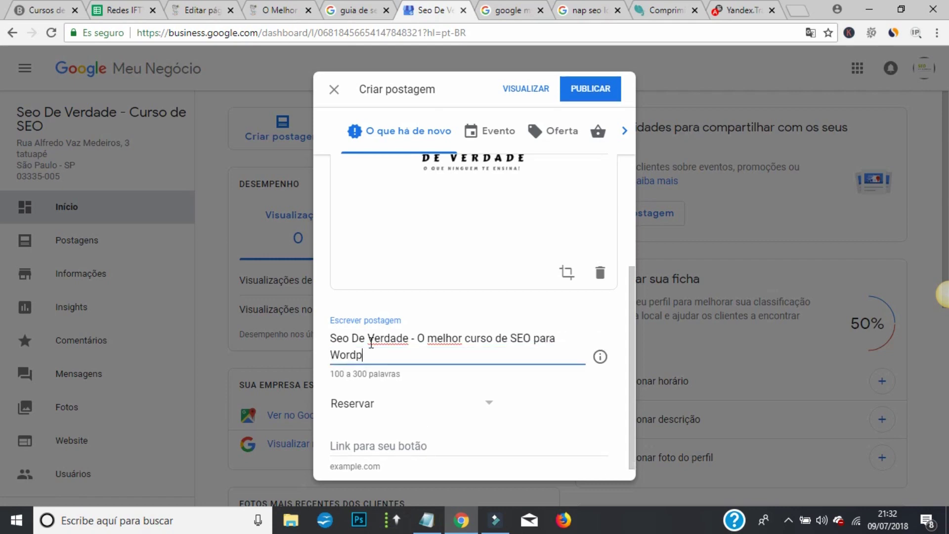
pyautogui.write('ress do Brasul.')
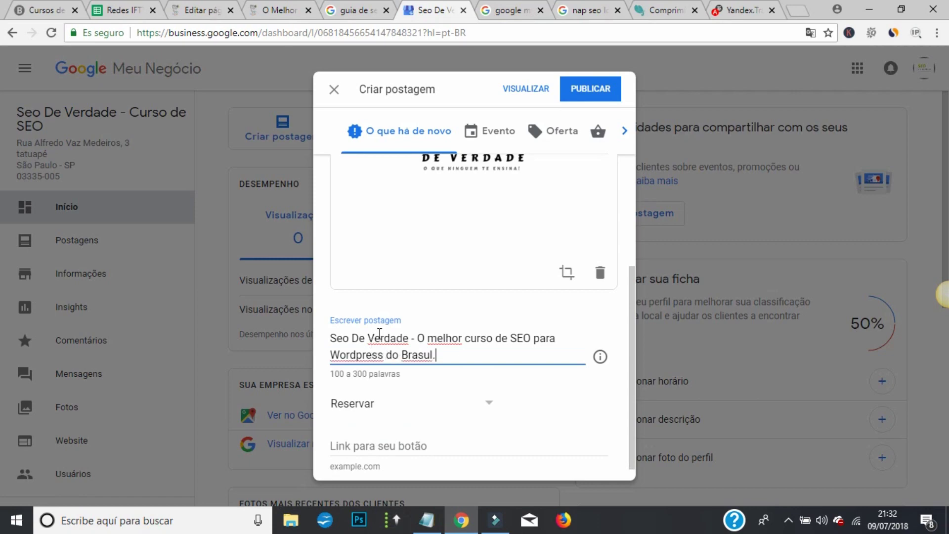
pyautogui.scroll(-1, 379, 333)
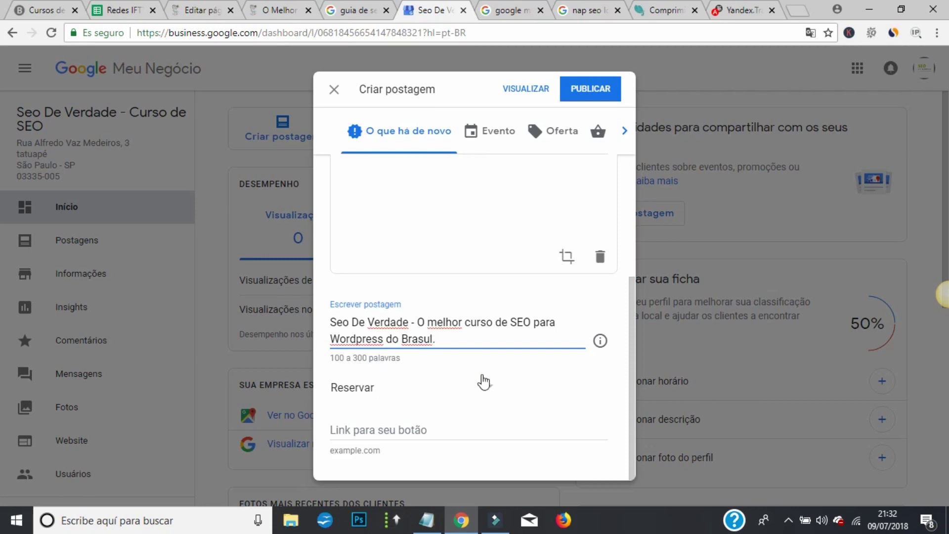
pyautogui.click(485, 390)
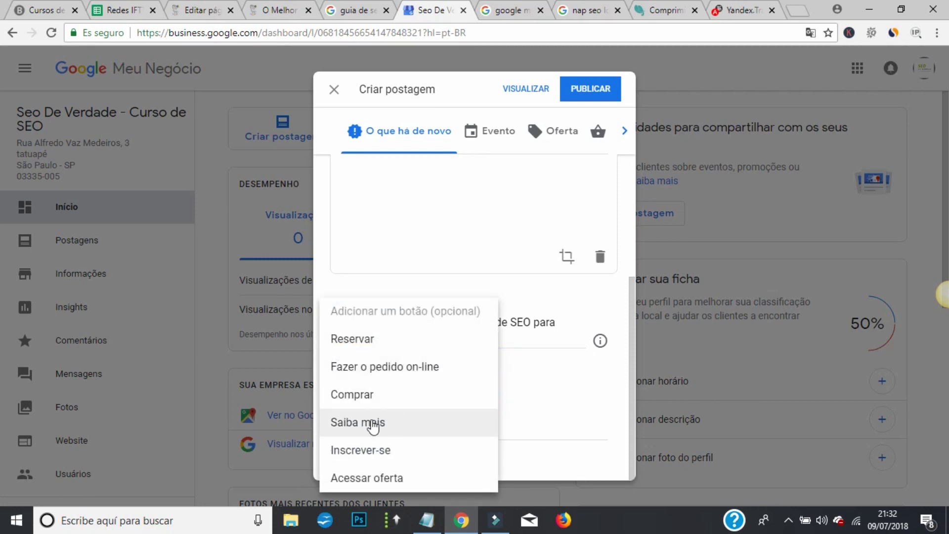
pyautogui.click(372, 423)
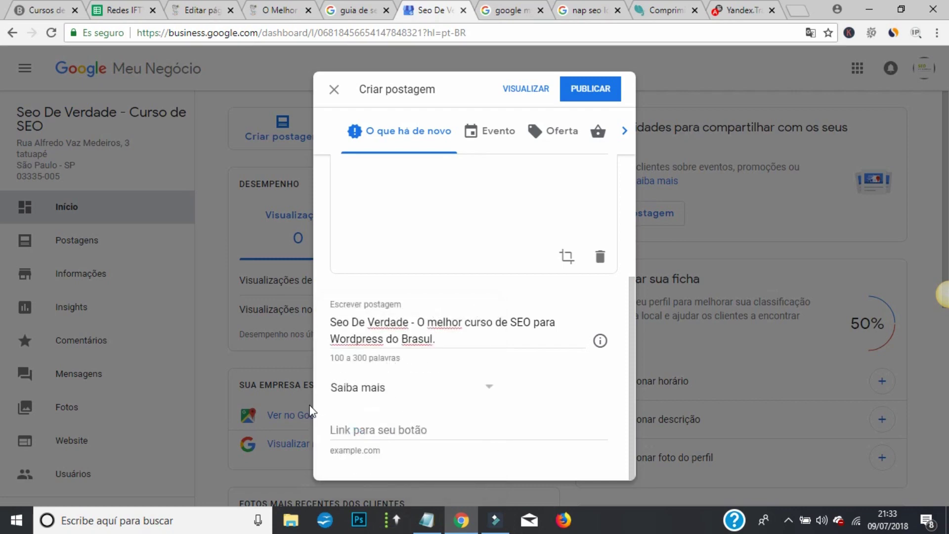
pyautogui.click(393, 427)
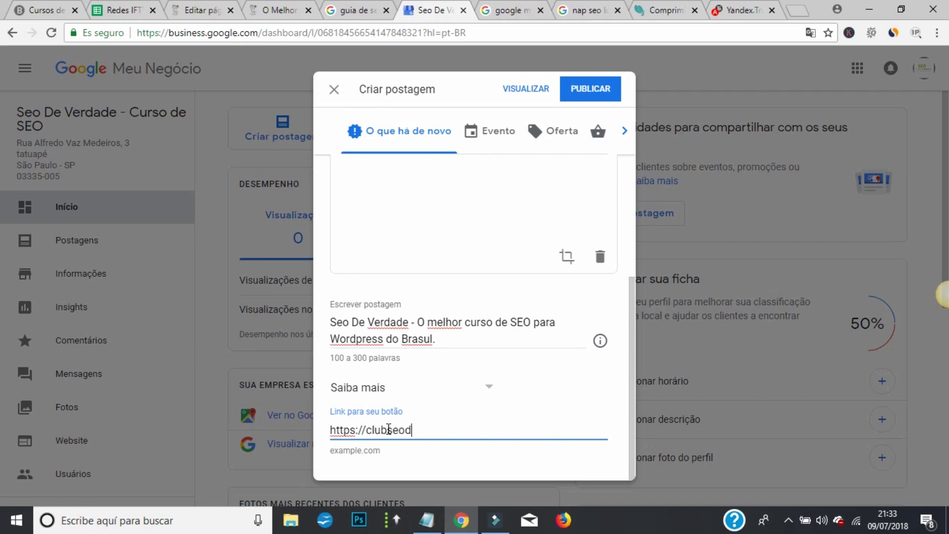
pyautogui.write('https://clubseodeverdade.com')
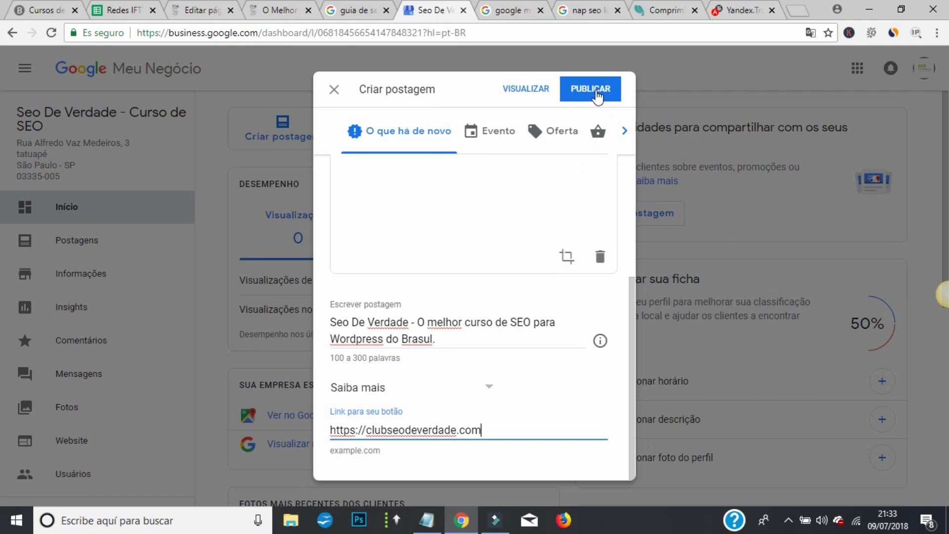
# - Publish the offer post, dismiss the tips dialog, and scroll to the new post
pyautogui.click(593, 90)
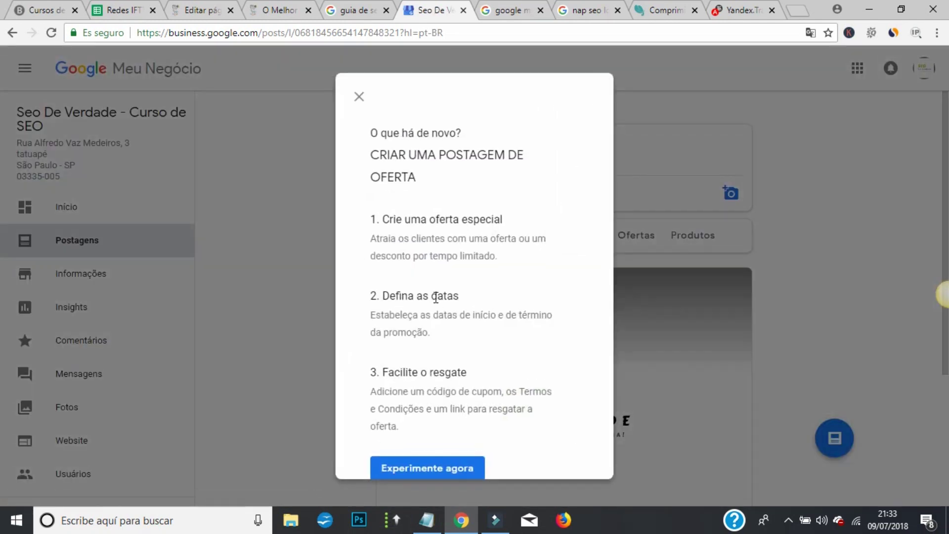
pyautogui.click(360, 98)
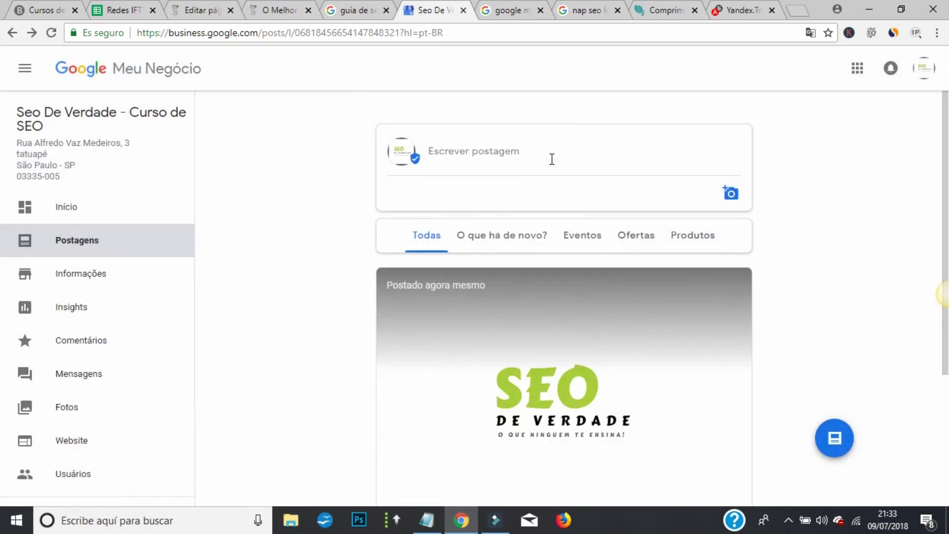
pyautogui.scroll(-4, 562, 158)
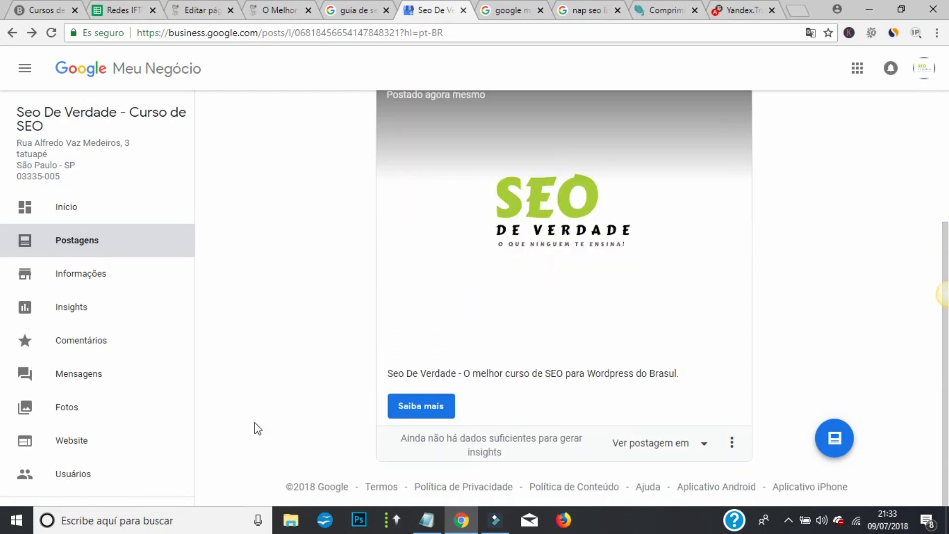
# - Open the Saiba mais link (clubseodeverdade.com) in a new tab, check it, and return to the posts
pyautogui.rightClick(428, 407)
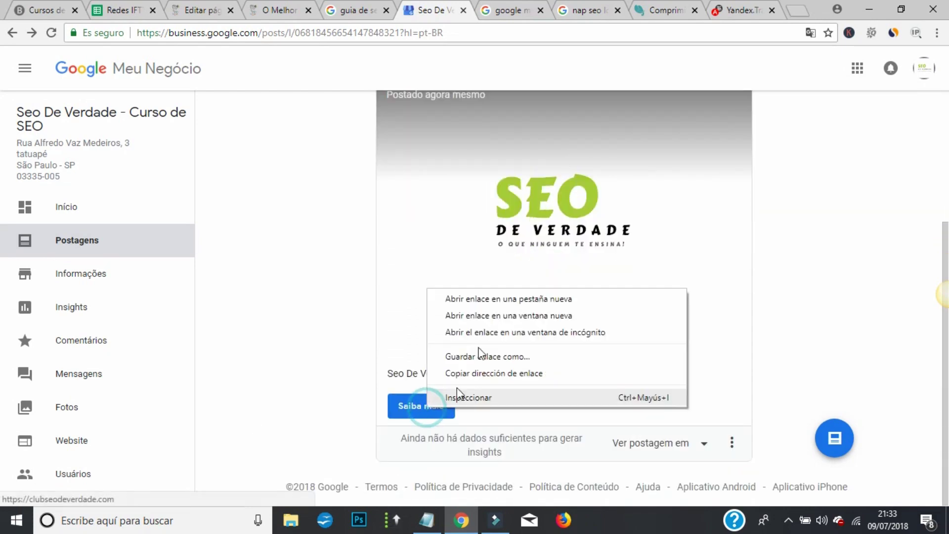
pyautogui.click(499, 297)
pyautogui.click(474, 9)
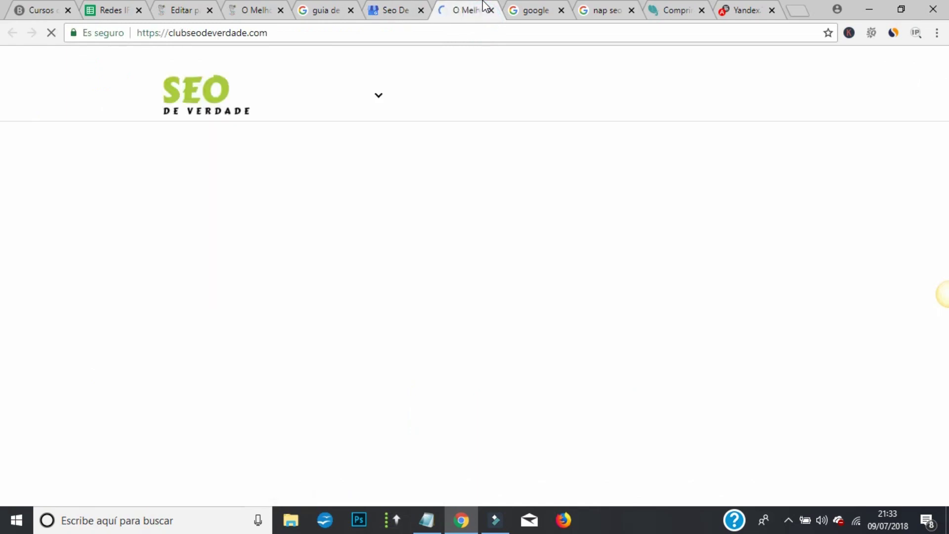
pyautogui.click(401, 8)
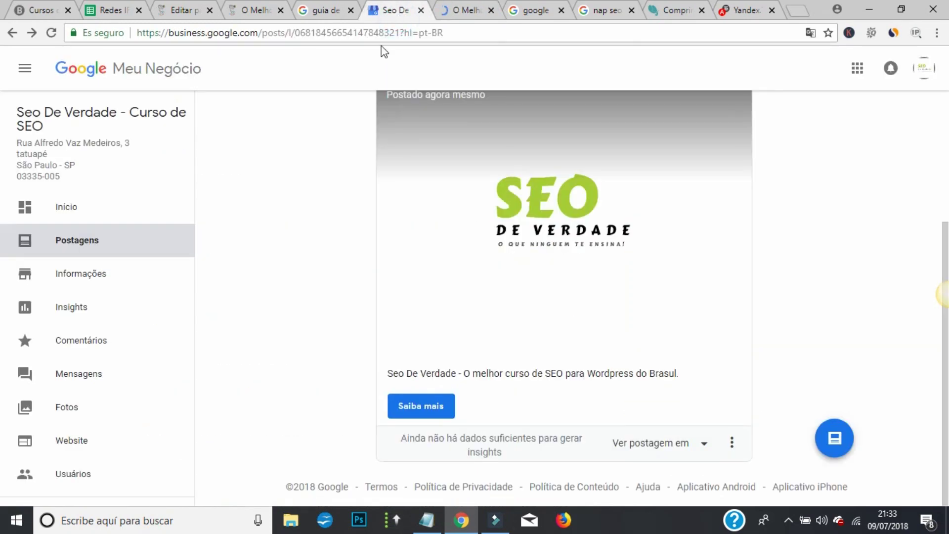
pyautogui.click(704, 443)
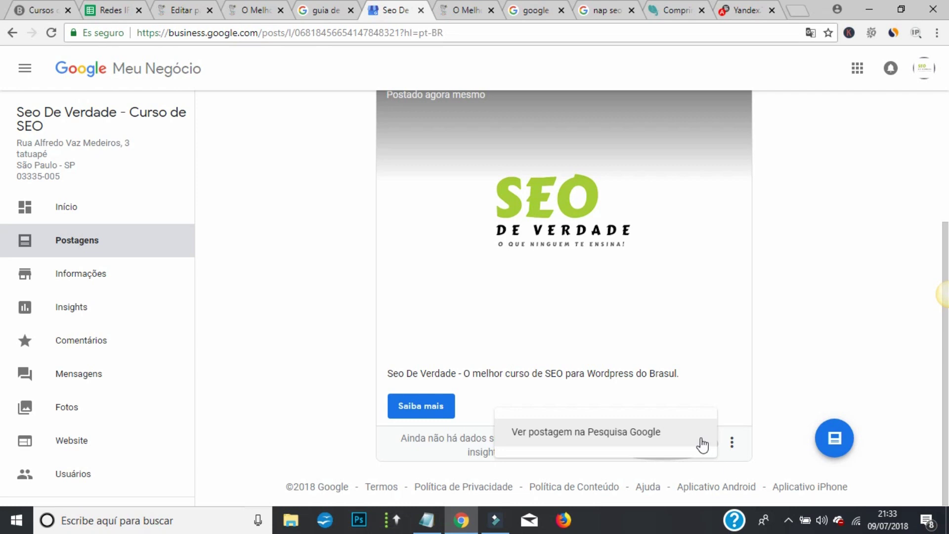
# - Open the post from the Google Search business panel and pick Facebook in its Compartir dialog
pyautogui.rightClick(646, 436)
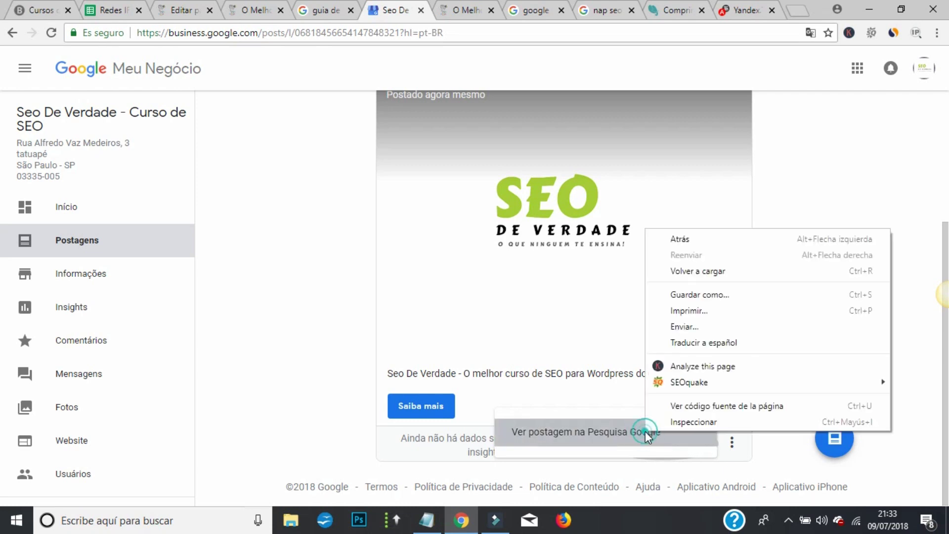
pyautogui.click(445, 141)
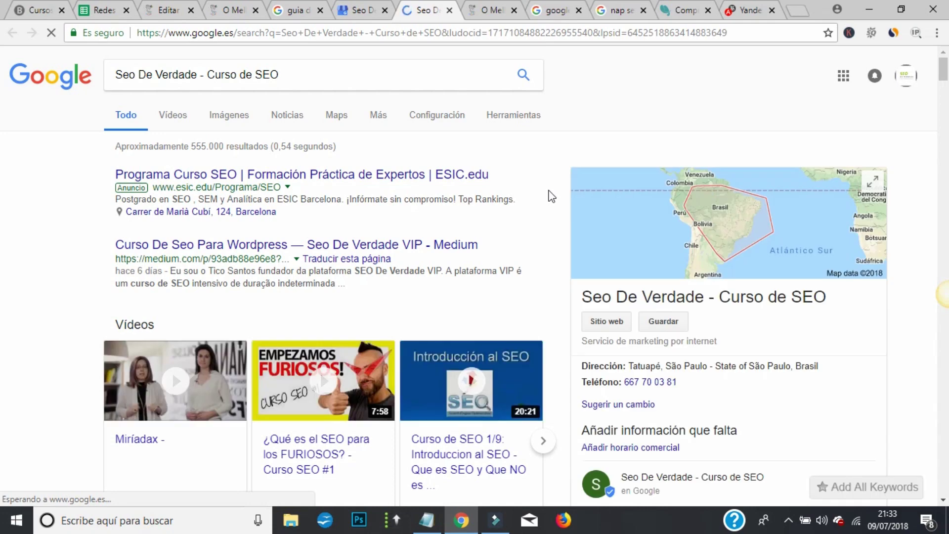
pyautogui.scroll(-4, 636, 180)
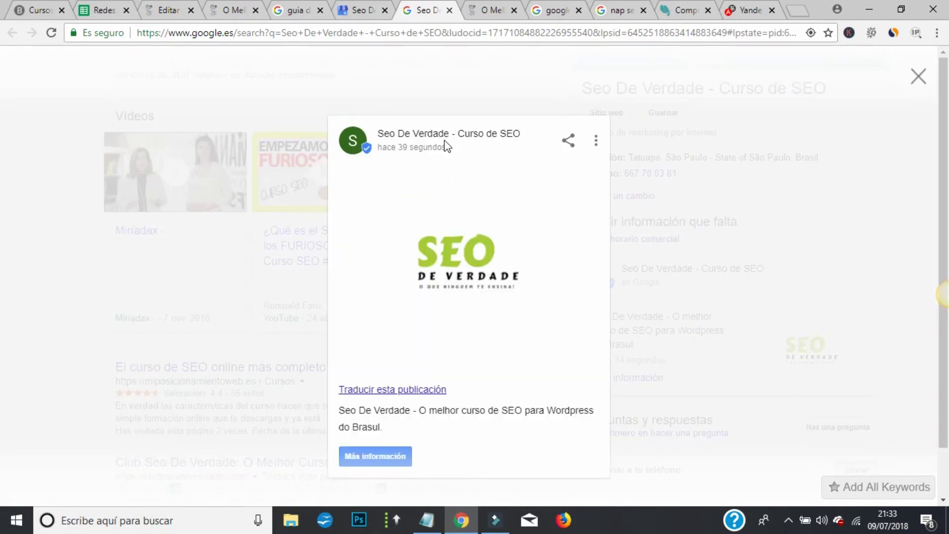
pyautogui.click(568, 143)
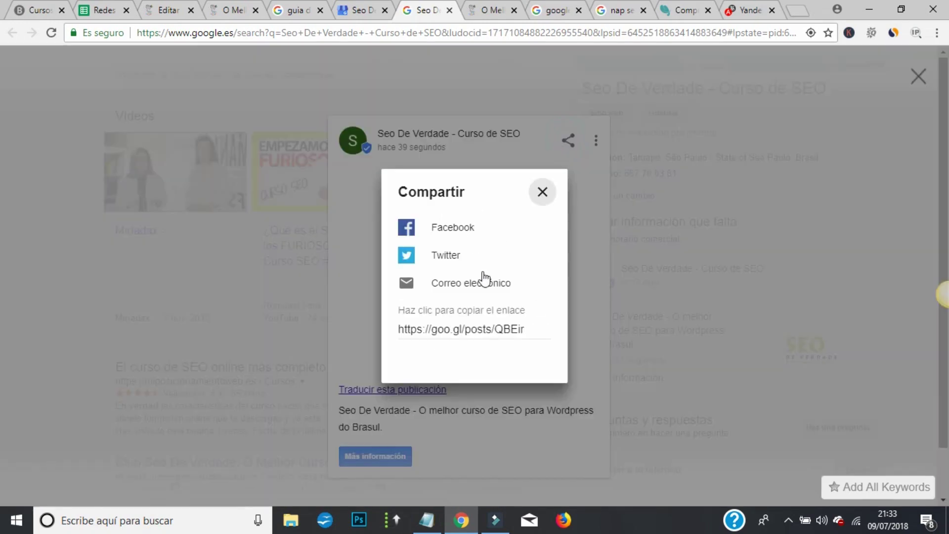
pyautogui.click(466, 234)
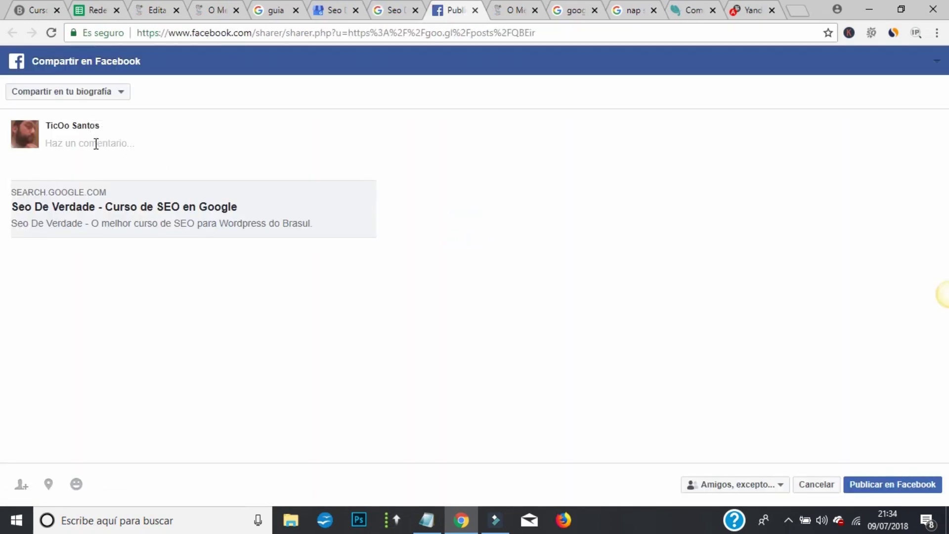
# - Share to the Club Seo De Verdade VIP group with comment 'Agora entrando no SEO LOCAL!' and publish
pyautogui.click(110, 91)
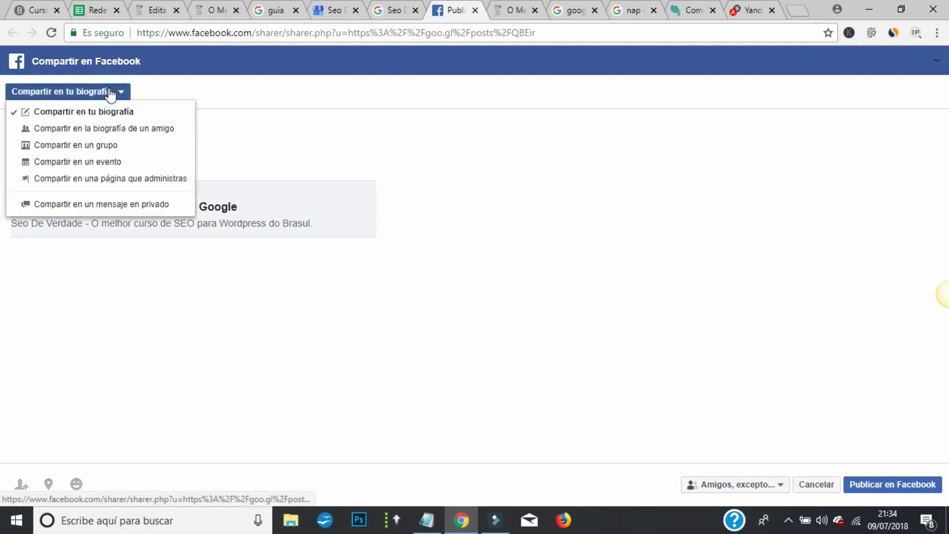
pyautogui.click(129, 144)
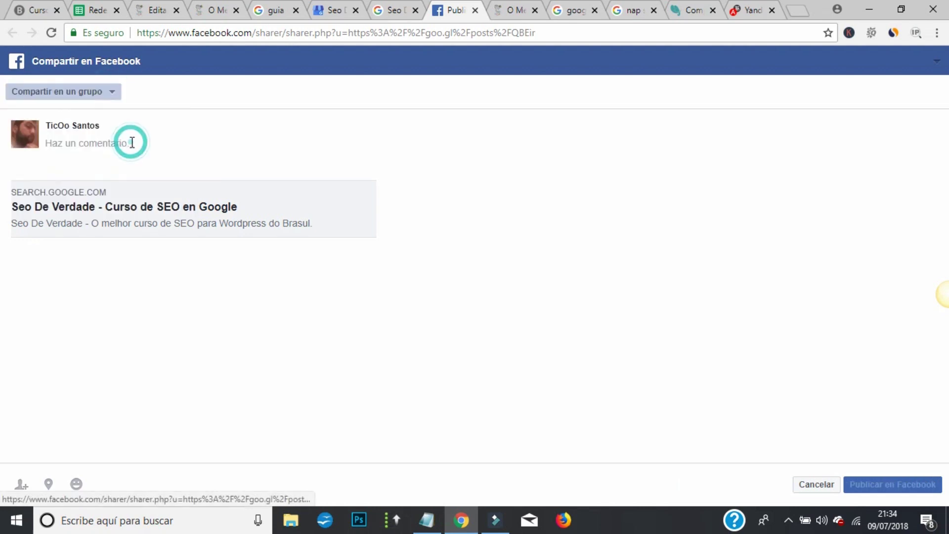
pyautogui.click(107, 118)
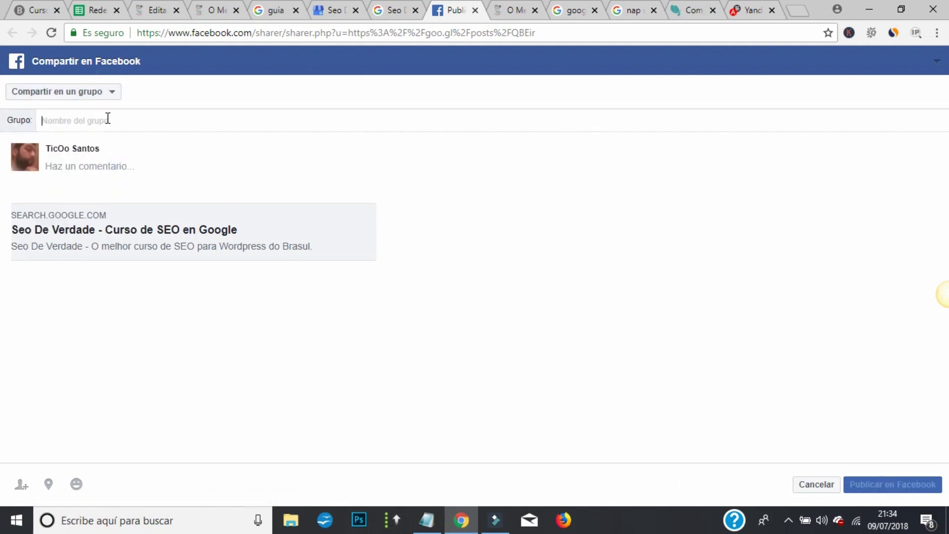
pyautogui.write('seo')
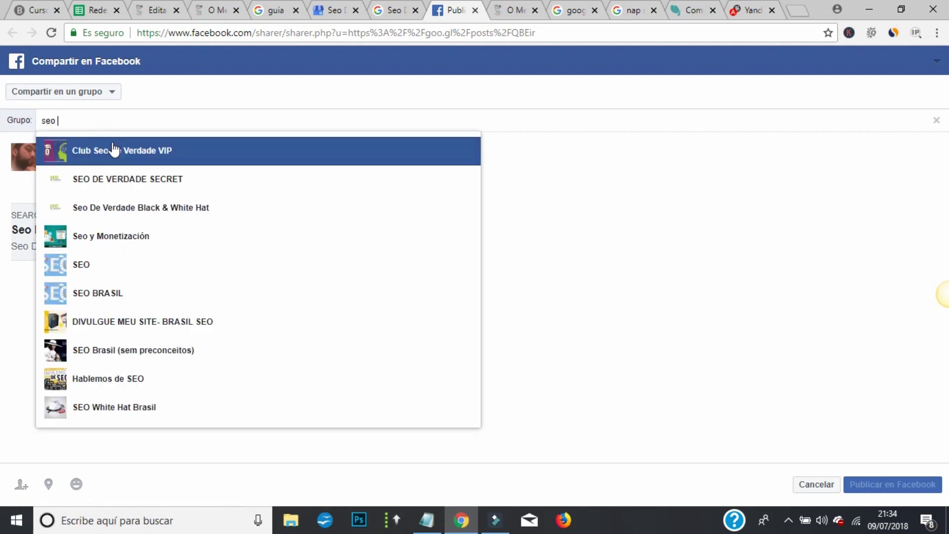
pyautogui.click(113, 150)
pyautogui.click(127, 168)
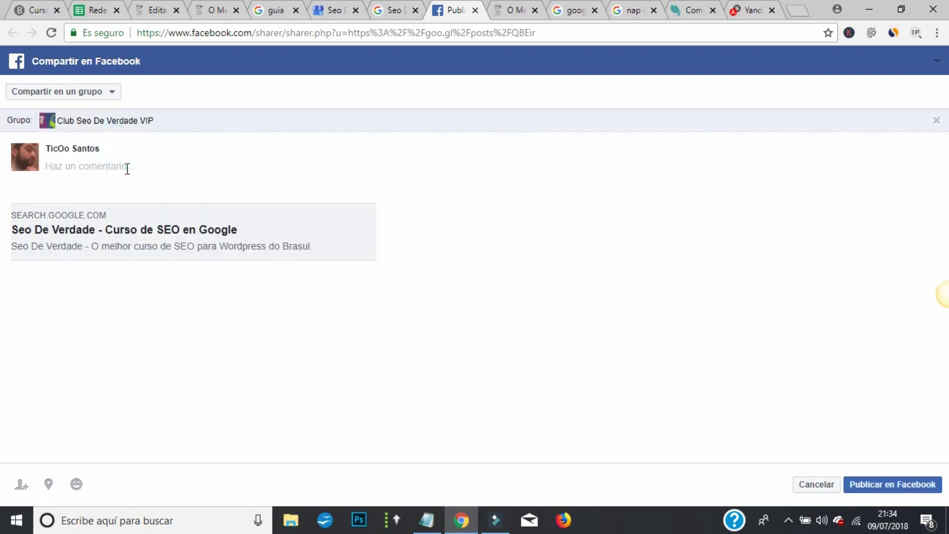
pyautogui.write('Agora entrando no SEO LOCAL!')
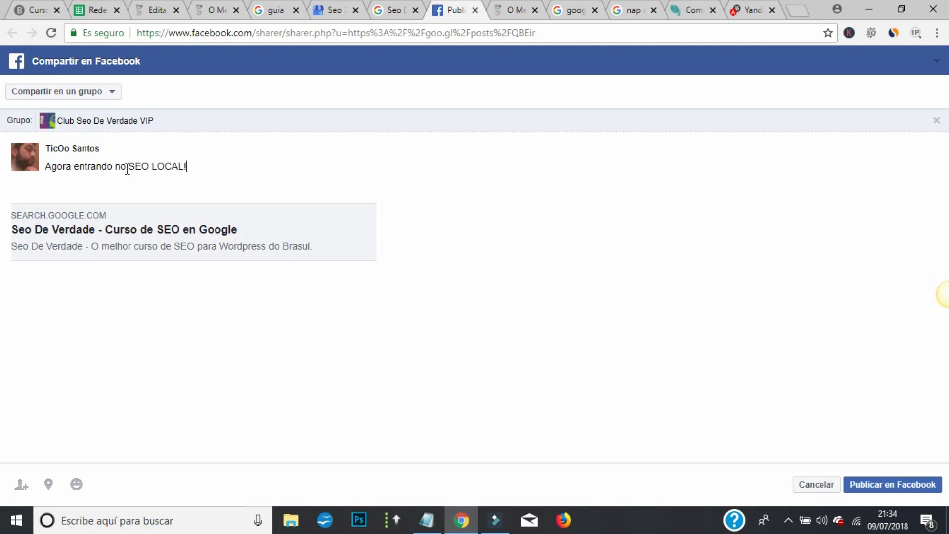
pyautogui.click(912, 485)
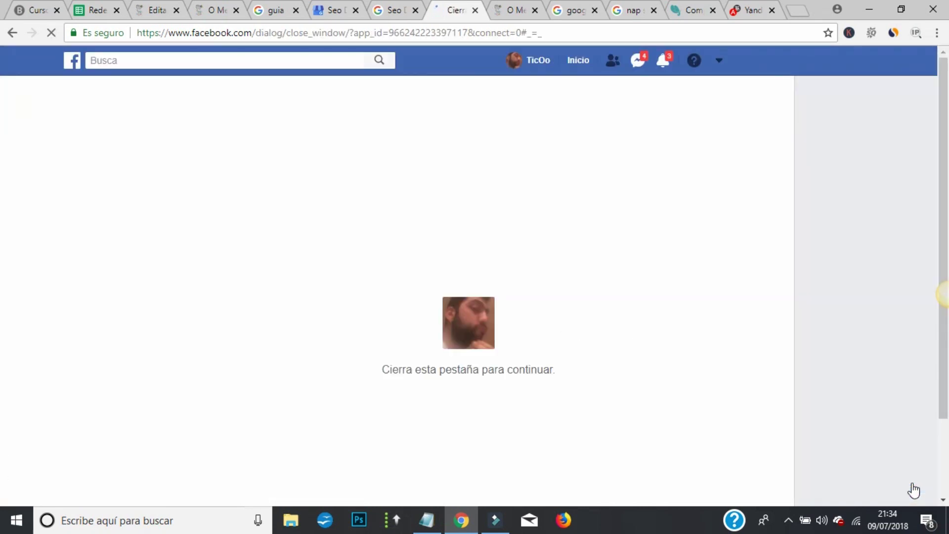
# - Close the Facebook tab and post overlay, review the panel's new post, then return to Google Meu Negócio
pyautogui.hotkey('ctrl', 'w')
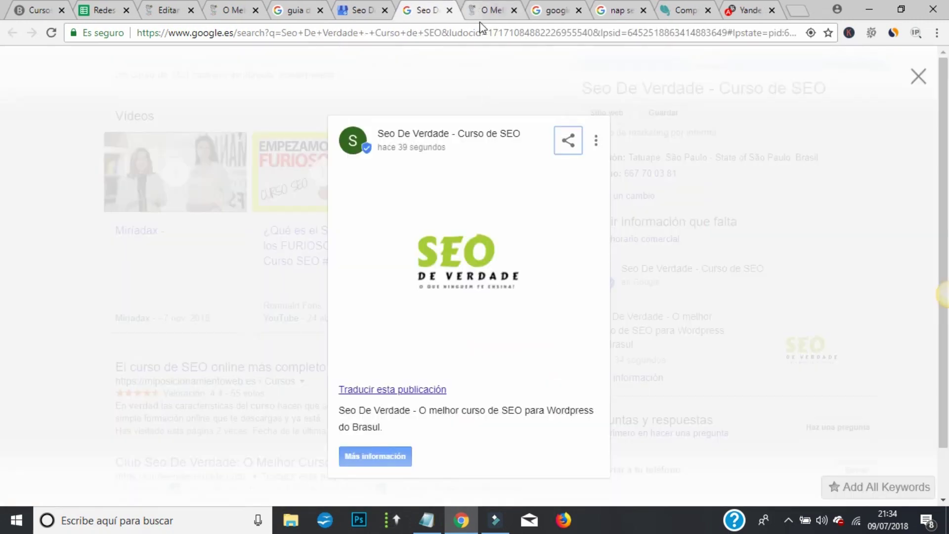
pyautogui.click(919, 77)
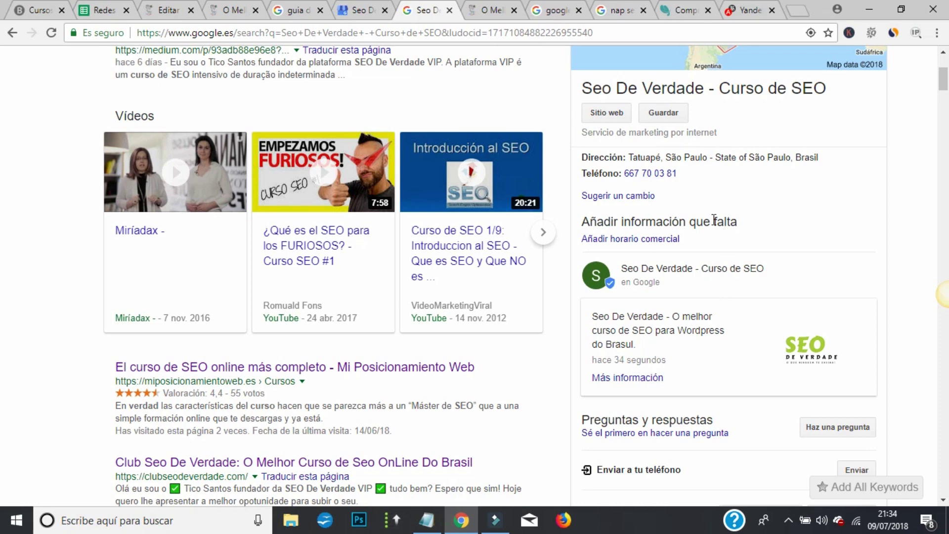
pyautogui.moveTo(626, 153); pyautogui.dragTo(810, 159)
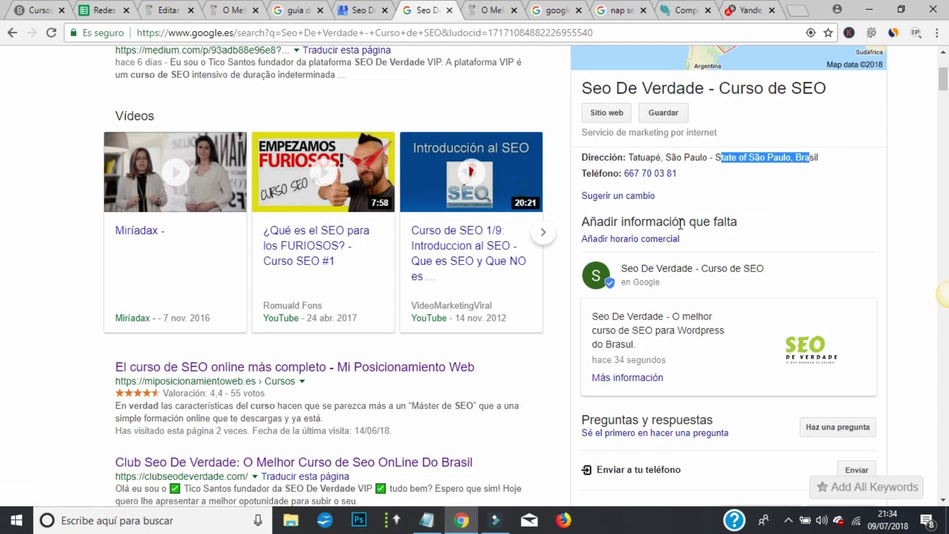
pyautogui.scroll(-4, 711, 347)
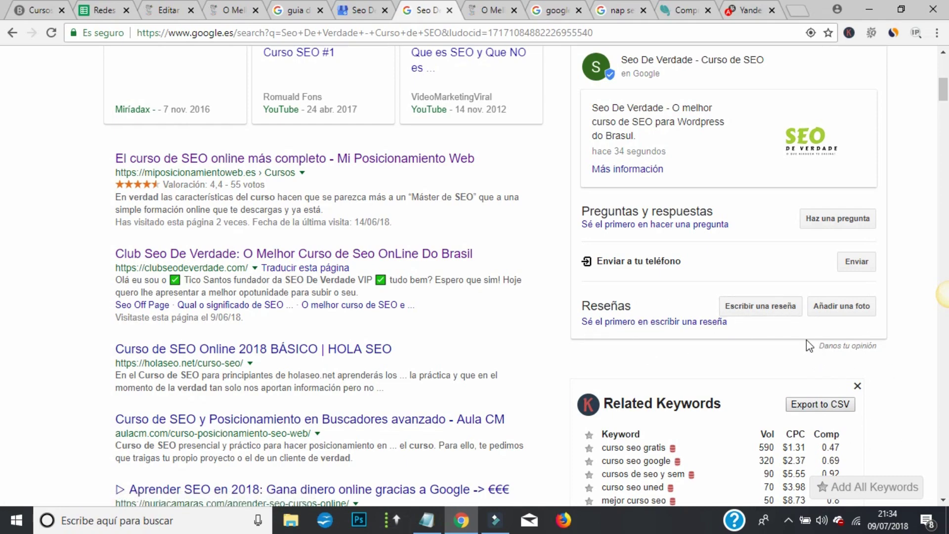
pyautogui.scroll(8, 716, 250)
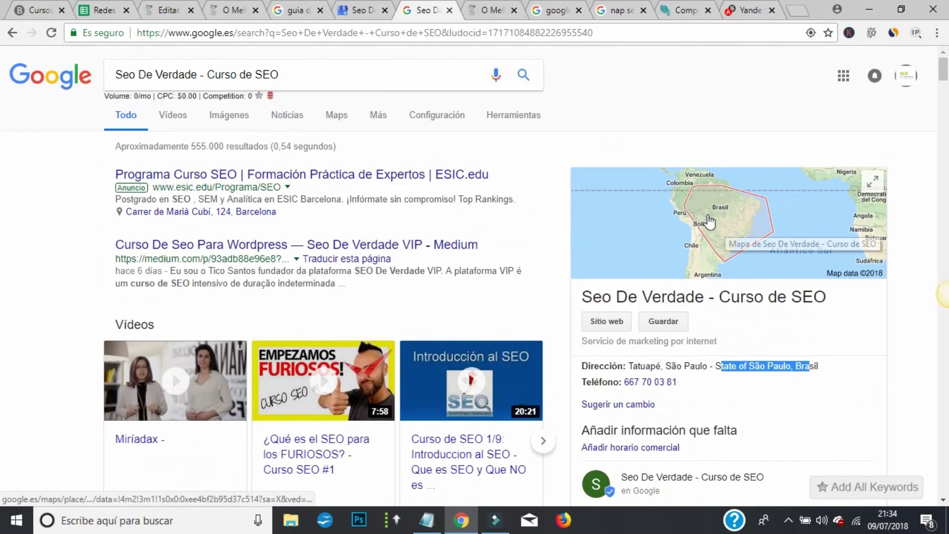
pyautogui.scroll(-7, 709, 223)
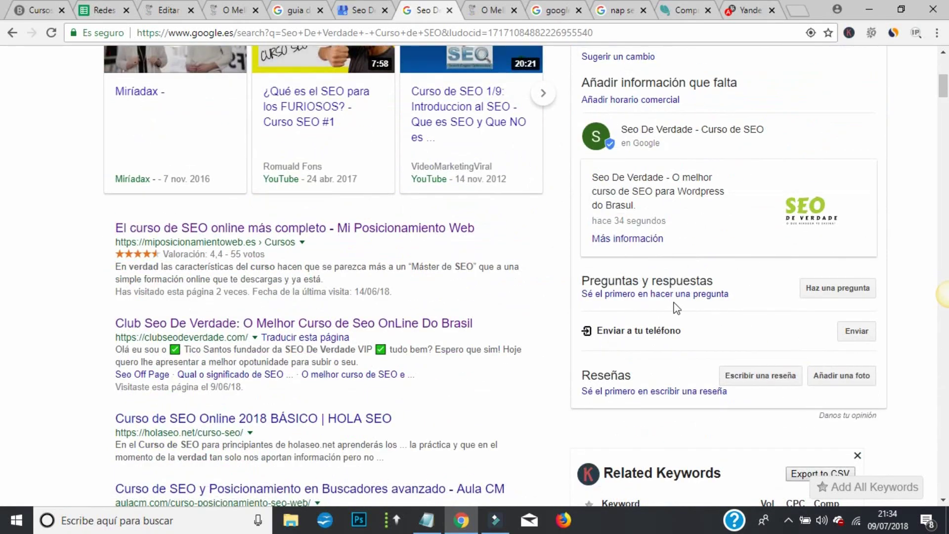
pyautogui.click(374, 9)
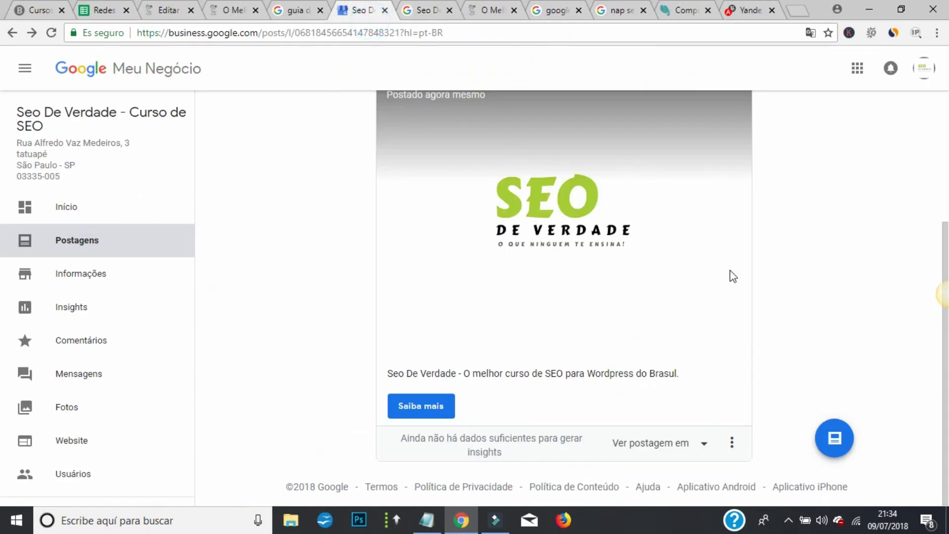
# - Go to the Início dashboard and choose Adicionar foto to reach the Fotos page
pyautogui.scroll(4, 746, 266)
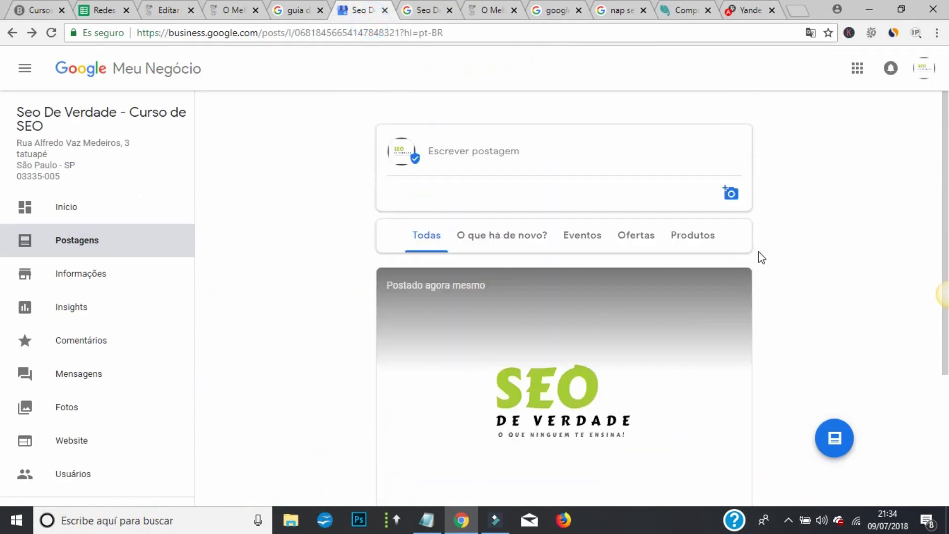
pyautogui.click(73, 207)
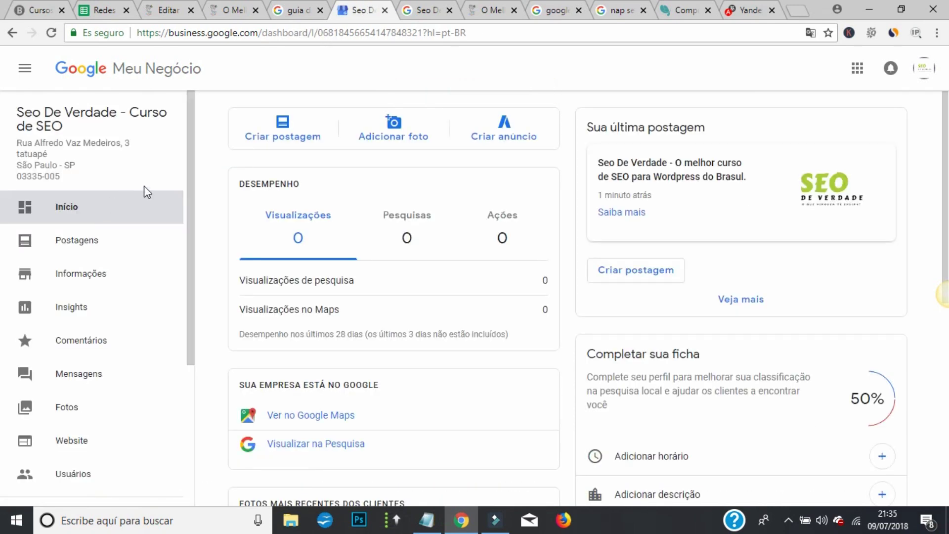
pyautogui.click(391, 132)
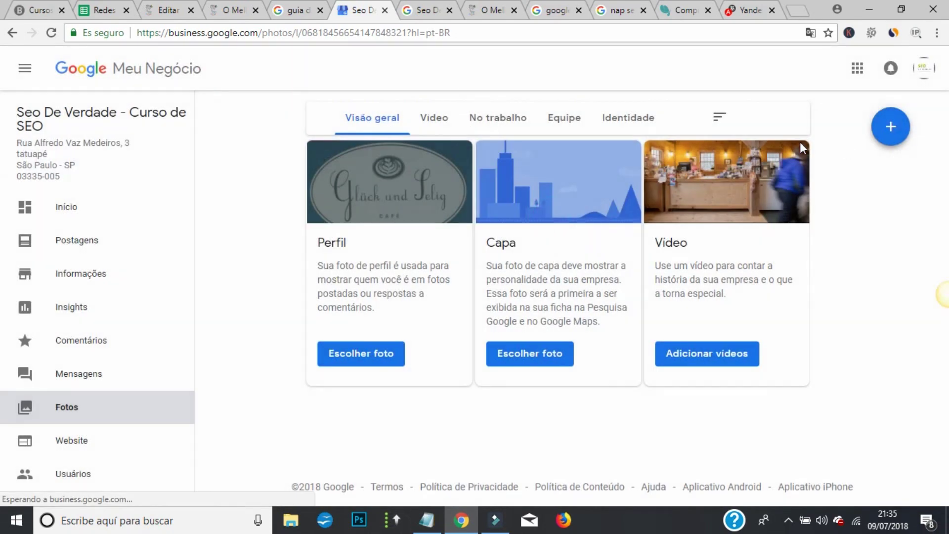
# - Upload keywords seo.jpg from the computer through Selecione fotos e vídeos
pyautogui.click(895, 127)
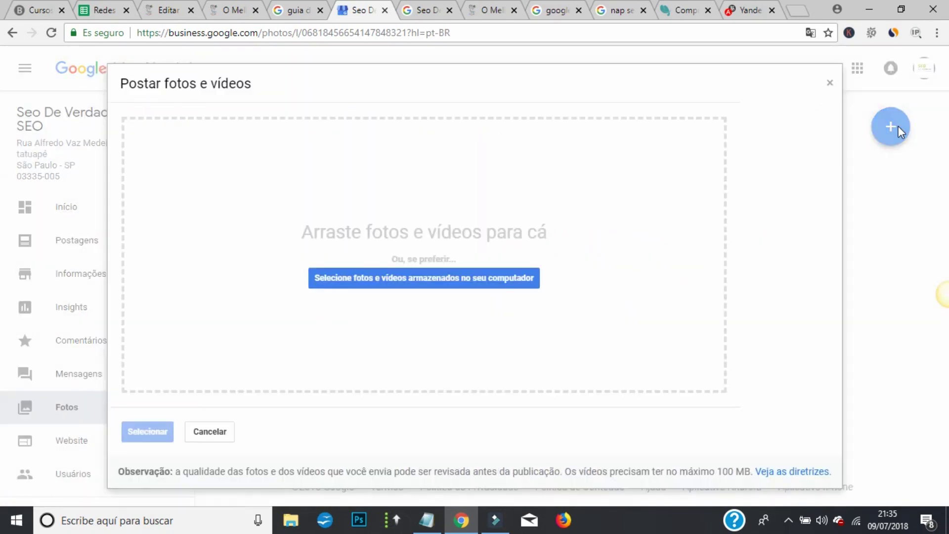
pyautogui.click(443, 284)
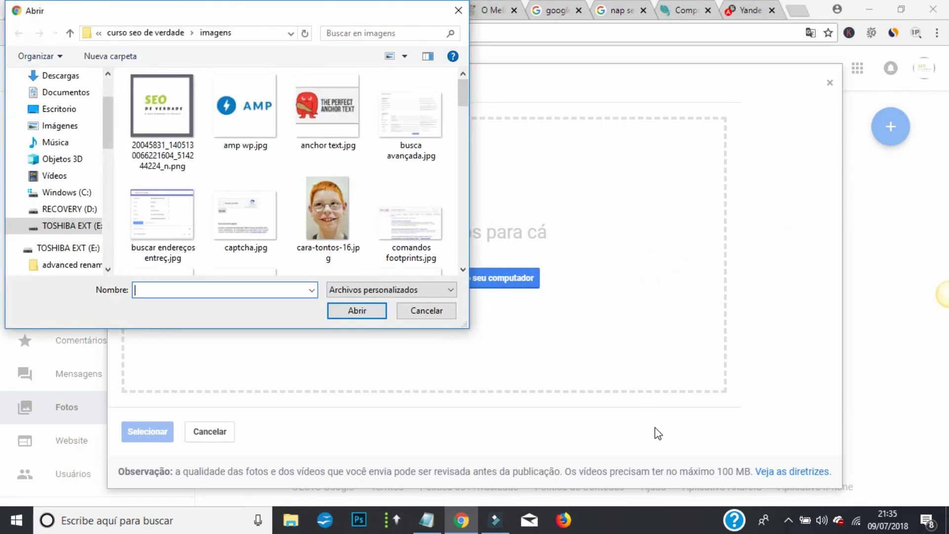
pyautogui.scroll(-10, 384, 212)
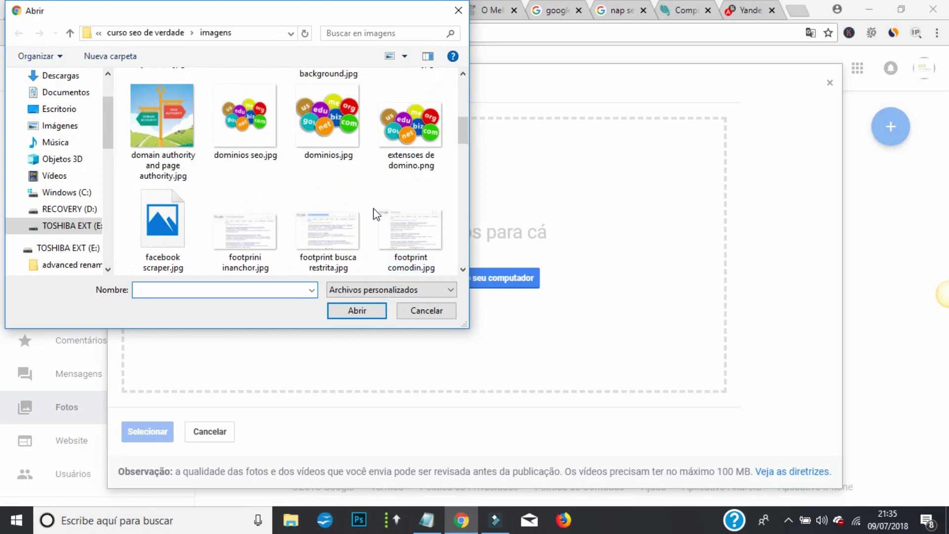
pyautogui.scroll(-5, 375, 213)
pyautogui.scroll(2, 377, 211)
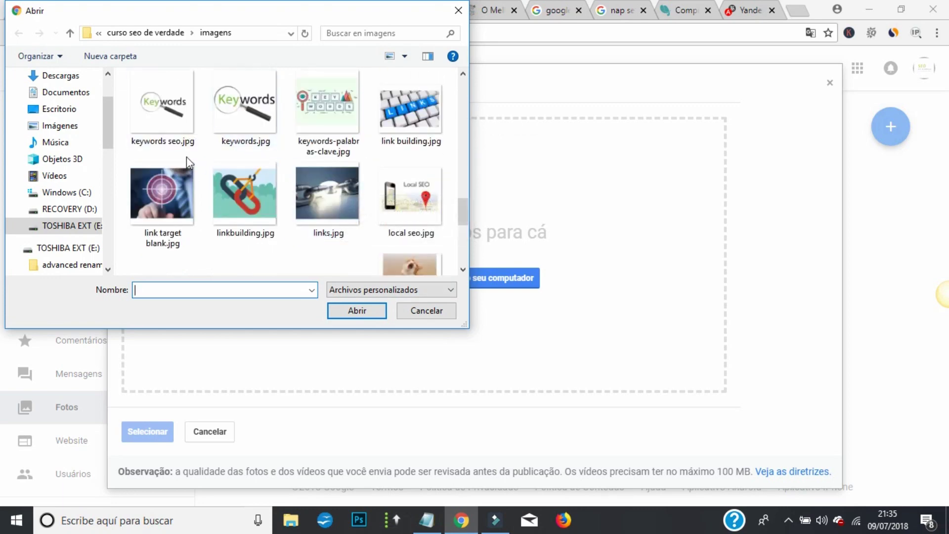
pyautogui.click(161, 106)
pyautogui.click(368, 310)
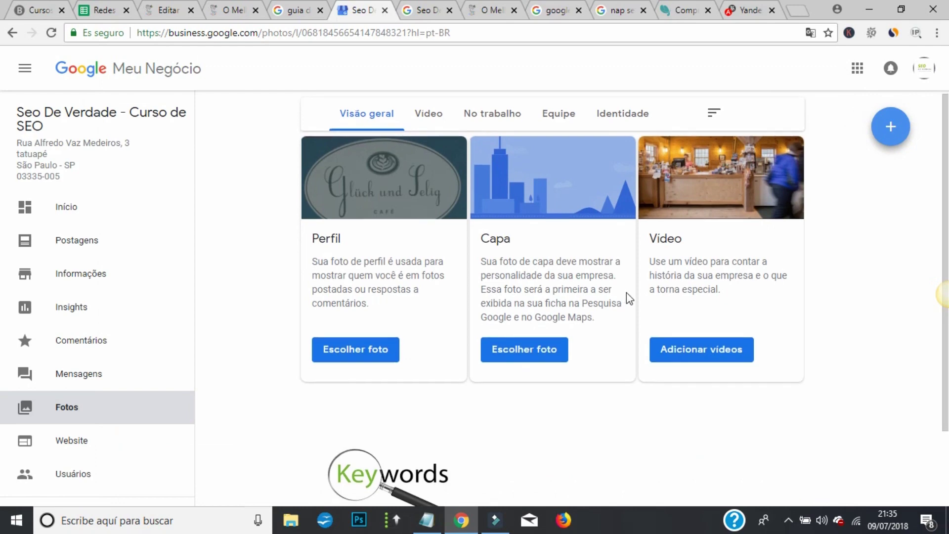
pyautogui.scroll(-3, 593, 316)
pyautogui.scroll(3, 427, 372)
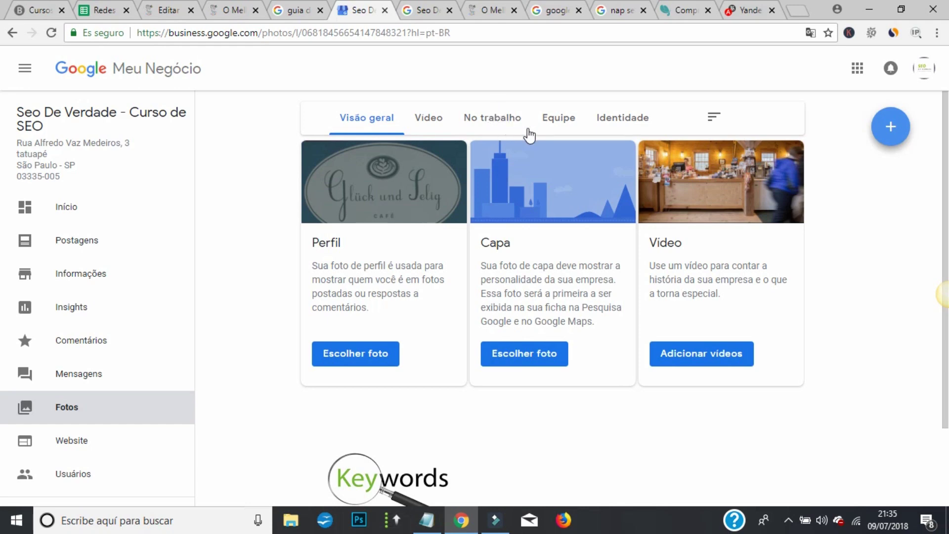
# - On the Identidade tab, upload seo de verdade.png under Perfil and confirm it as profile photo
pyautogui.click(642, 124)
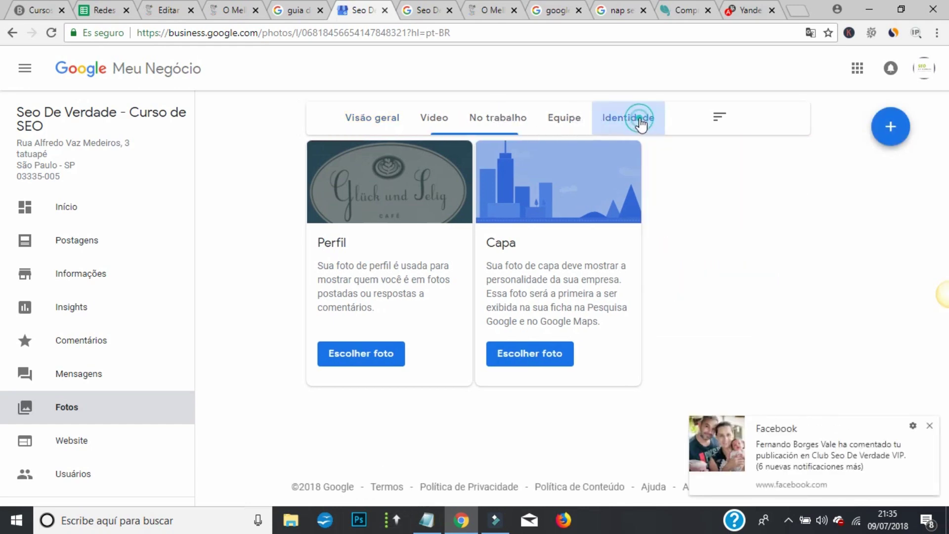
pyautogui.click(930, 427)
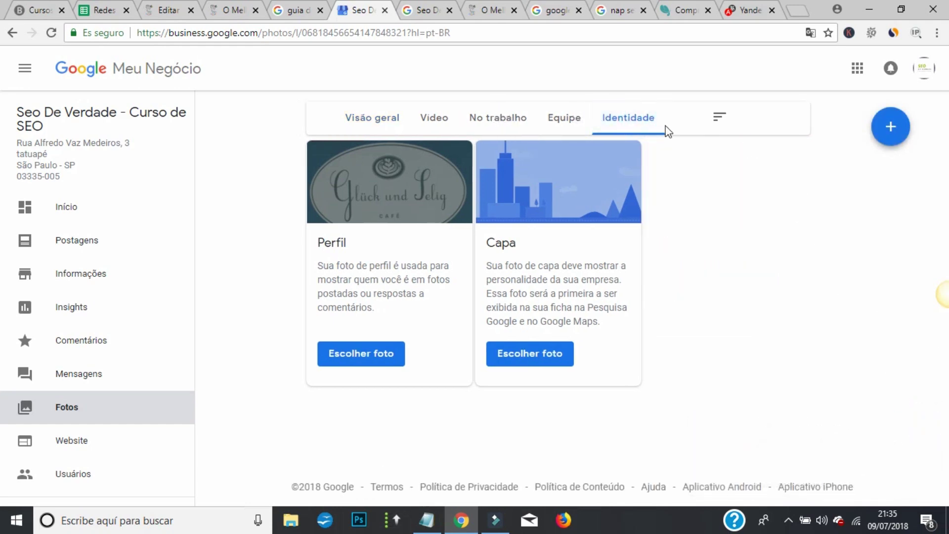
pyautogui.click(345, 354)
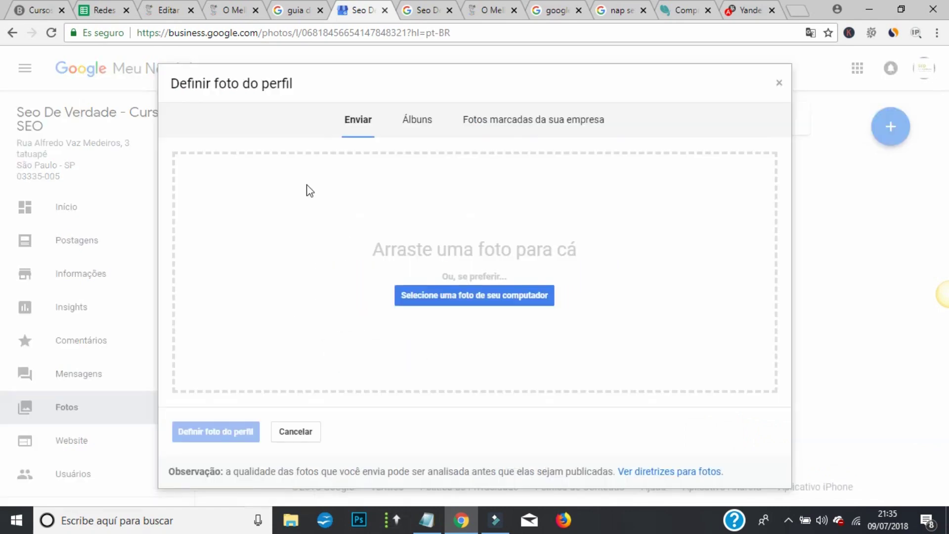
pyautogui.click(485, 297)
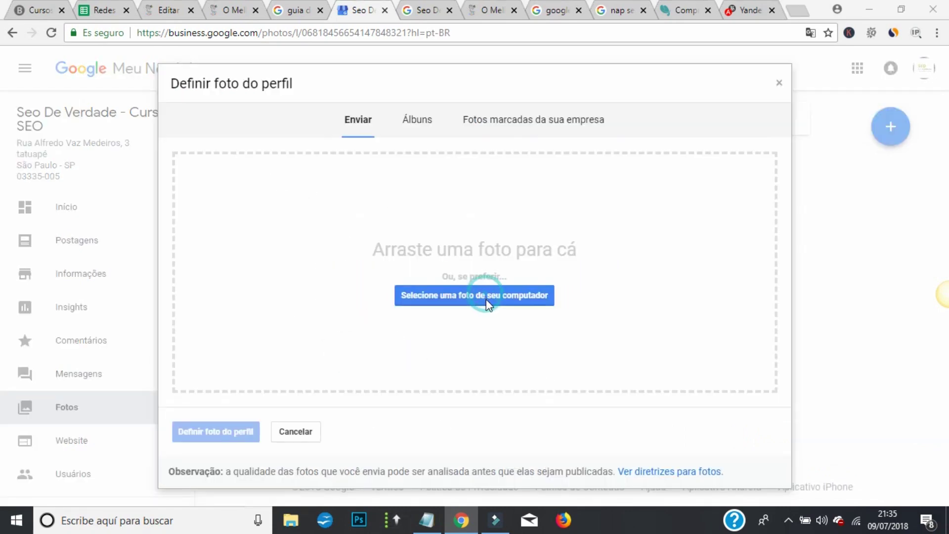
pyautogui.scroll(-15, 212, 149)
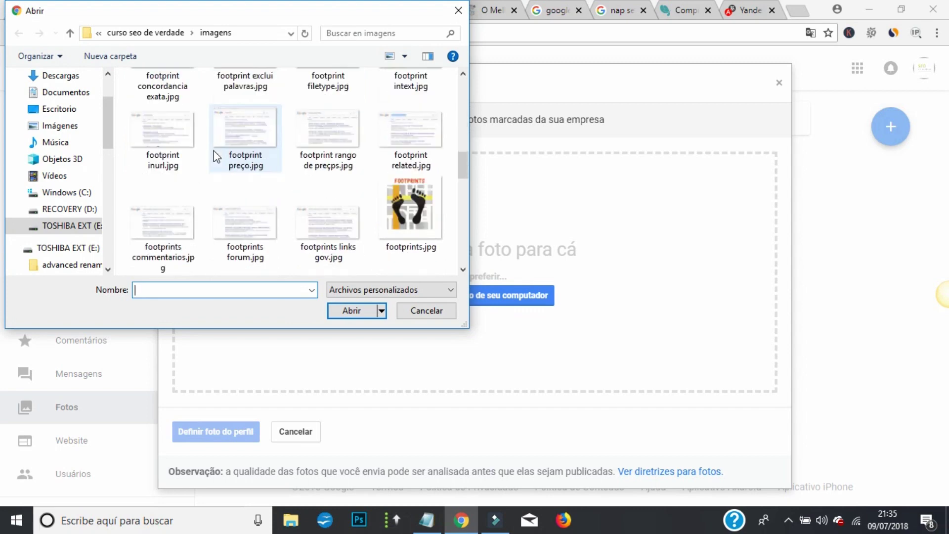
pyautogui.click(322, 214)
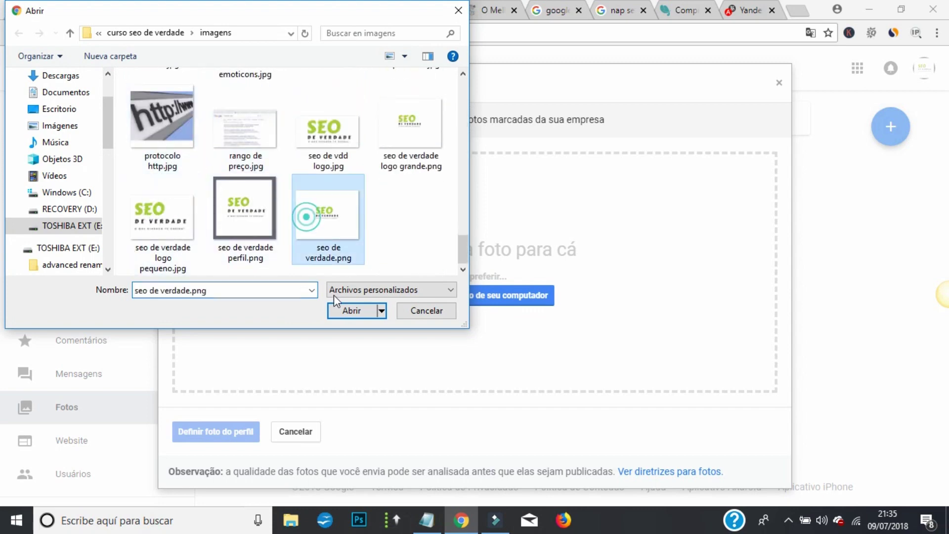
pyautogui.click(349, 311)
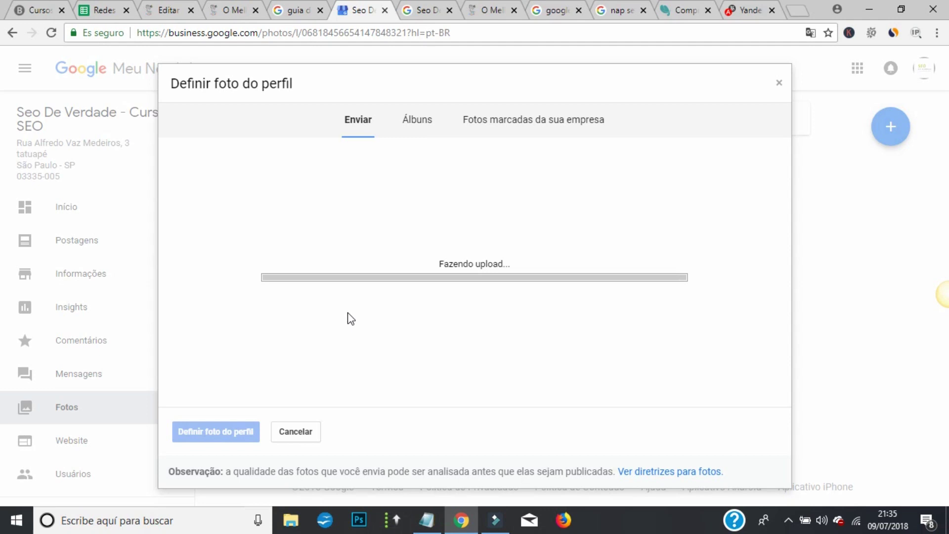
pyautogui.click(232, 428)
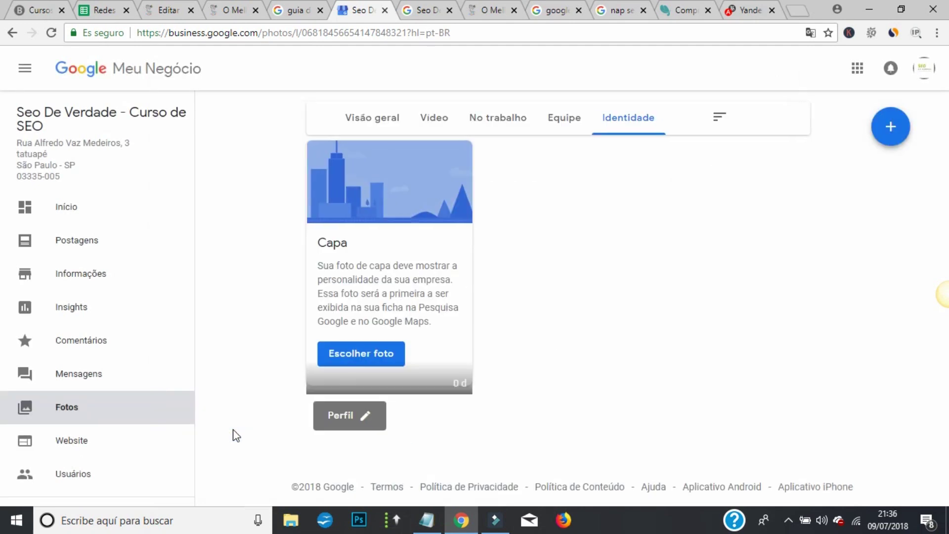
# - Upload o que é url.jpg under Capa as the listing's cover photo
pyautogui.click(366, 363)
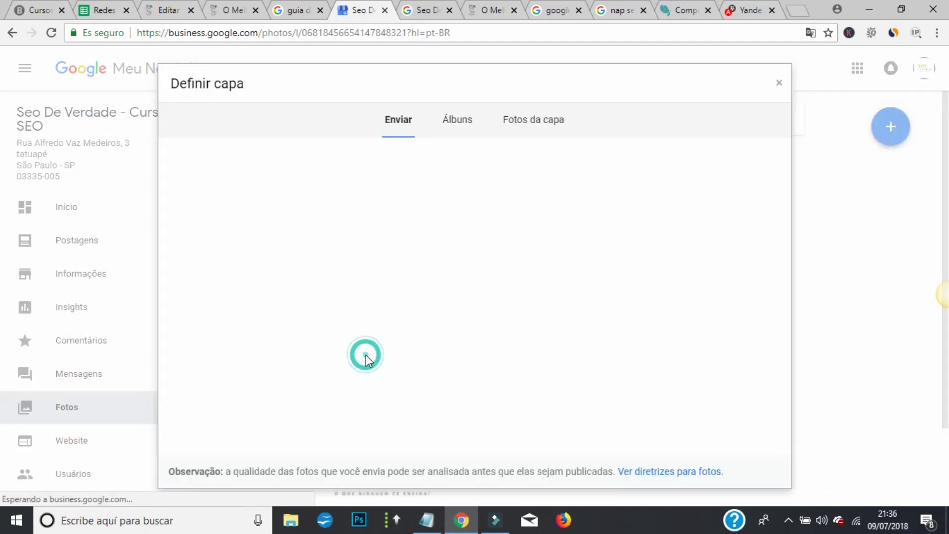
pyautogui.click(474, 294)
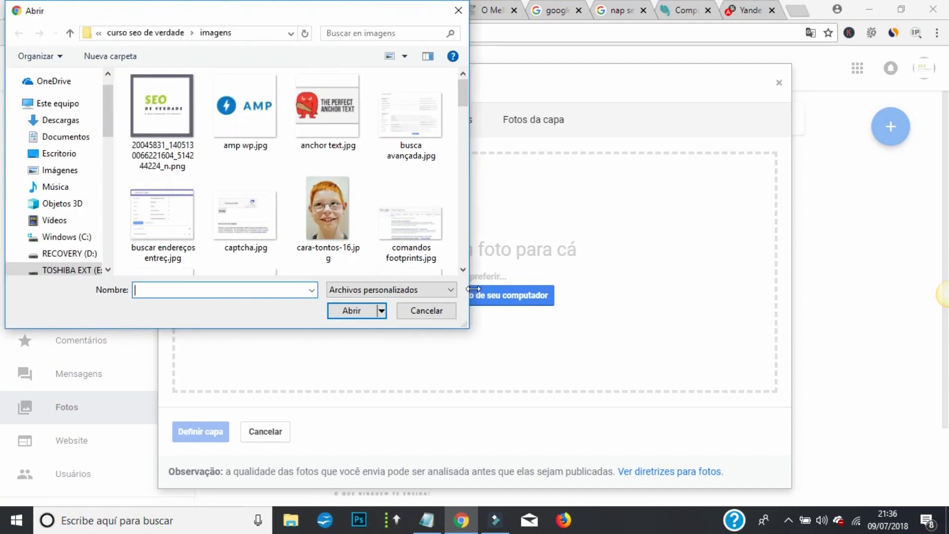
pyautogui.scroll(-5, 354, 112)
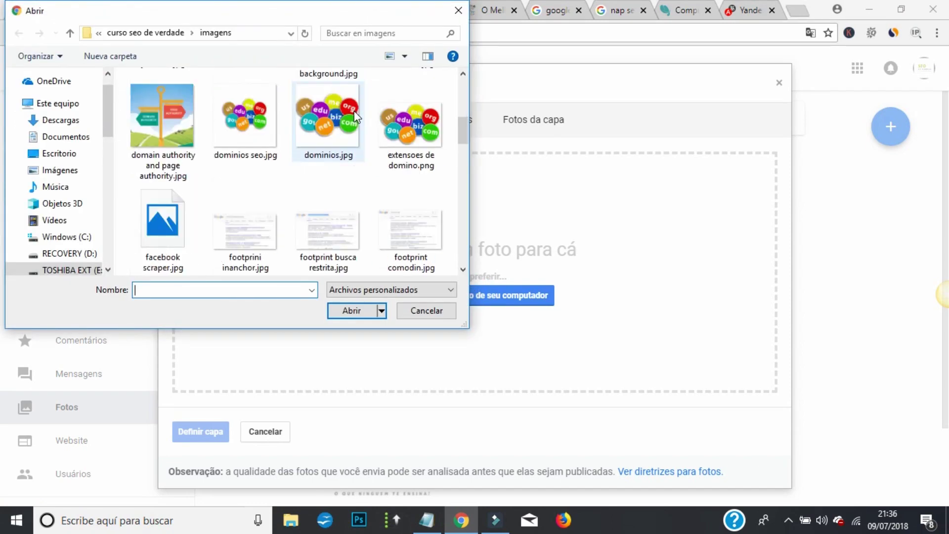
pyautogui.scroll(-10, 354, 117)
pyautogui.scroll(-3, 355, 117)
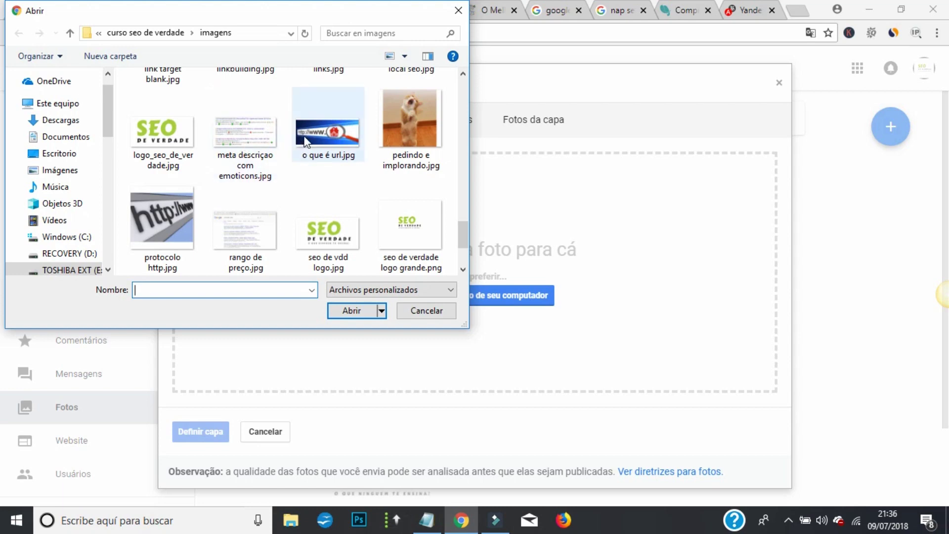
pyautogui.scroll(-1, 305, 142)
pyautogui.scroll(3, 306, 141)
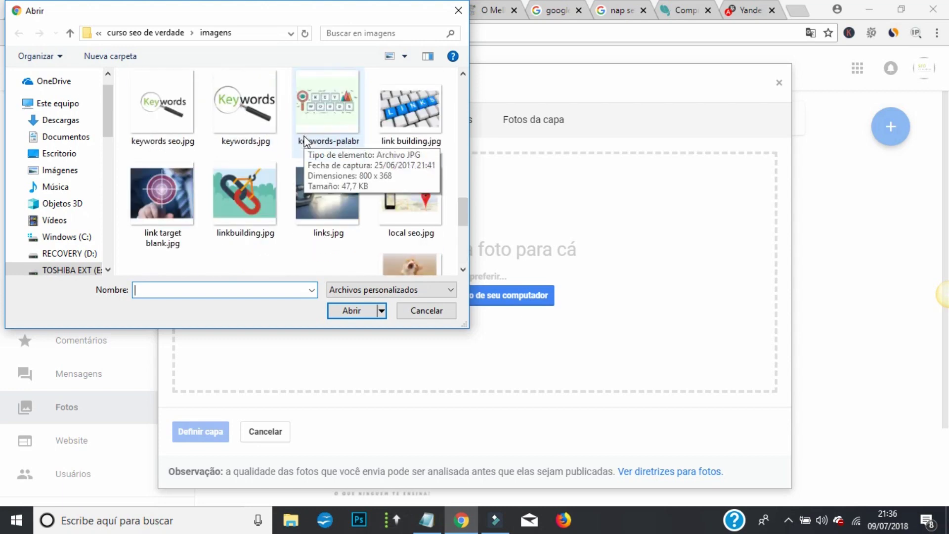
pyautogui.scroll(-1, 299, 151)
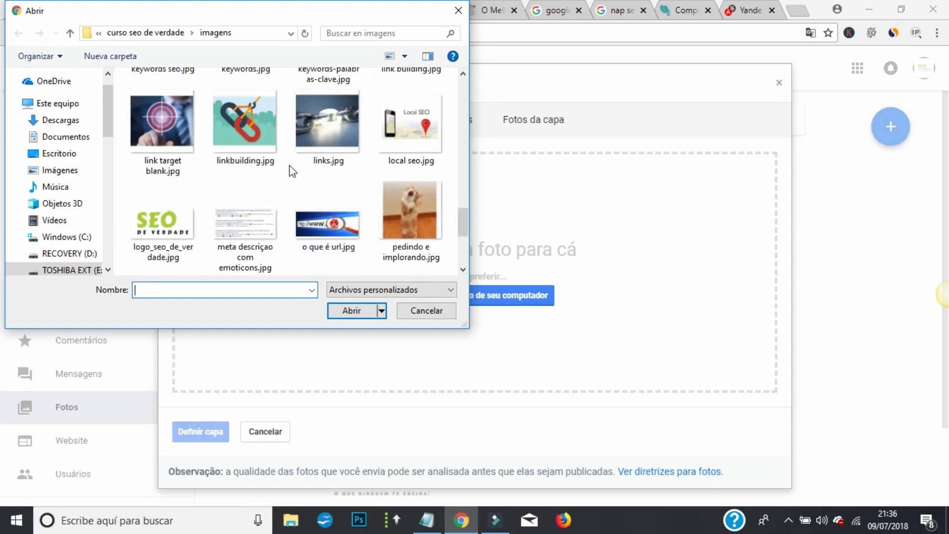
pyautogui.scroll(-2, 350, 144)
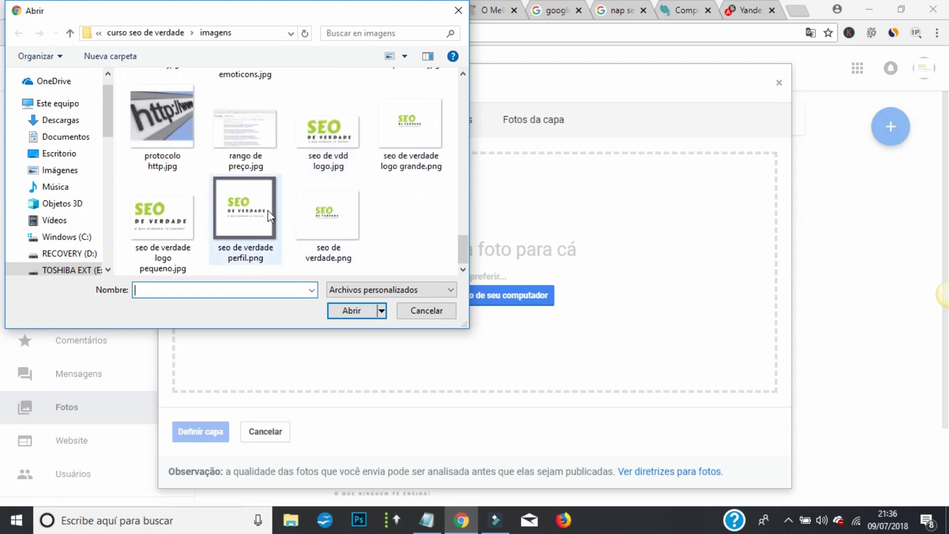
pyautogui.scroll(2, 318, 186)
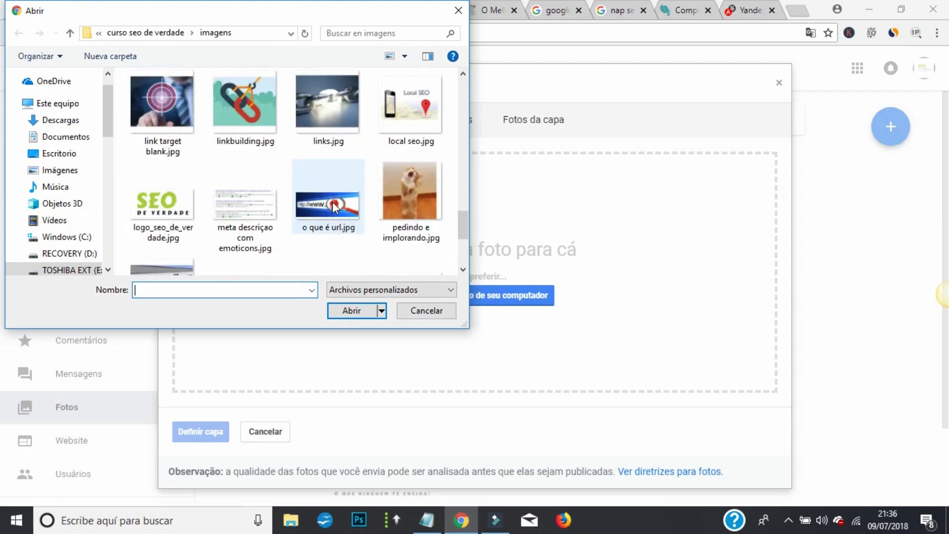
pyautogui.click(332, 201)
pyautogui.click(350, 310)
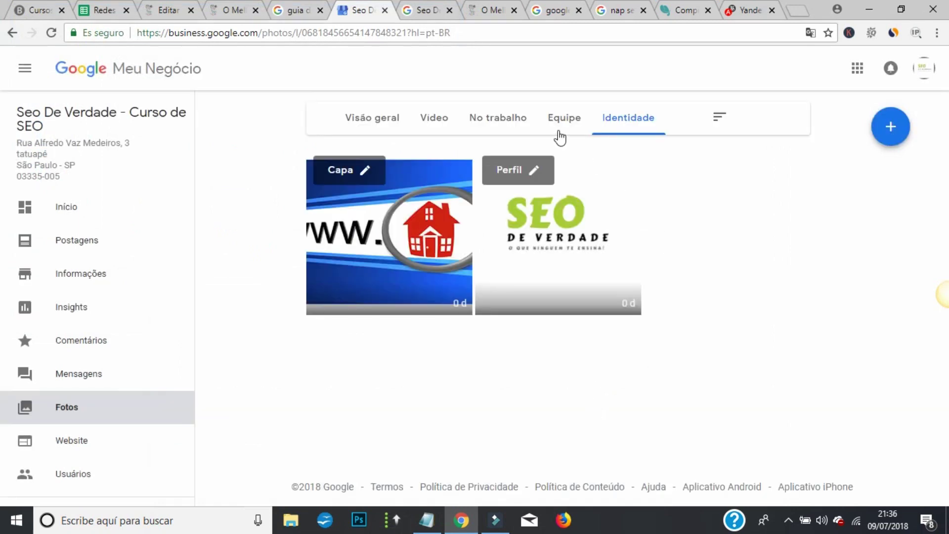
# - Browse the Equipe, No trabalho and Vídeo categories, then return to Visão geral
pyautogui.click(562, 126)
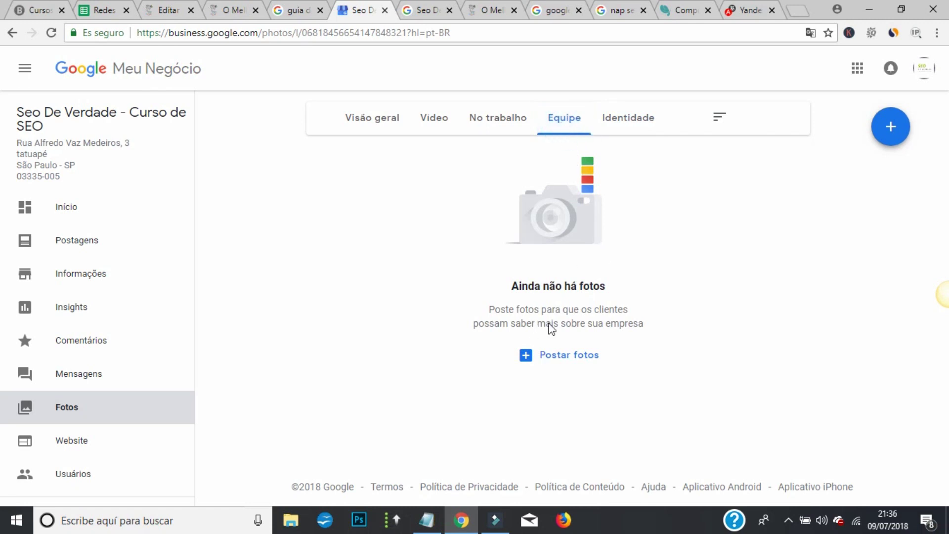
pyautogui.click(500, 121)
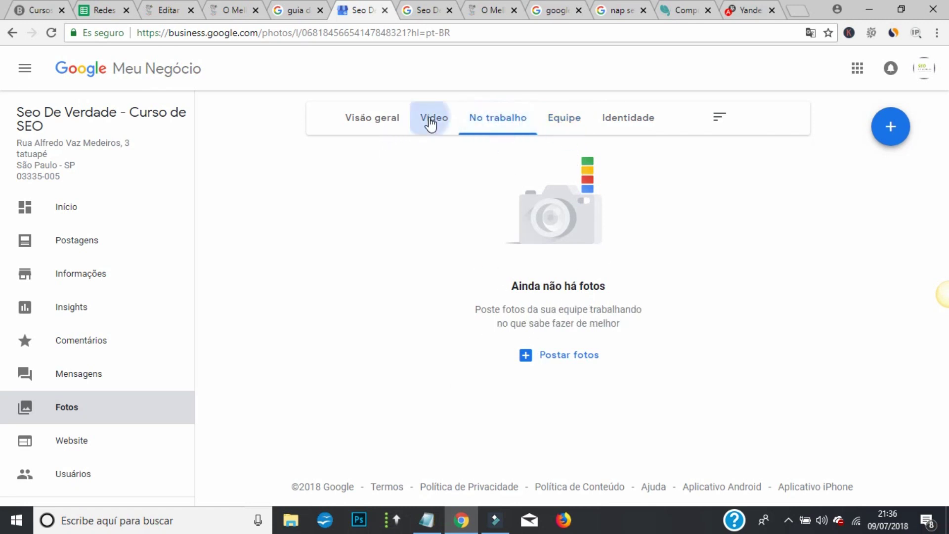
pyautogui.click(430, 120)
pyautogui.click(374, 119)
pyautogui.scroll(-2, 537, 267)
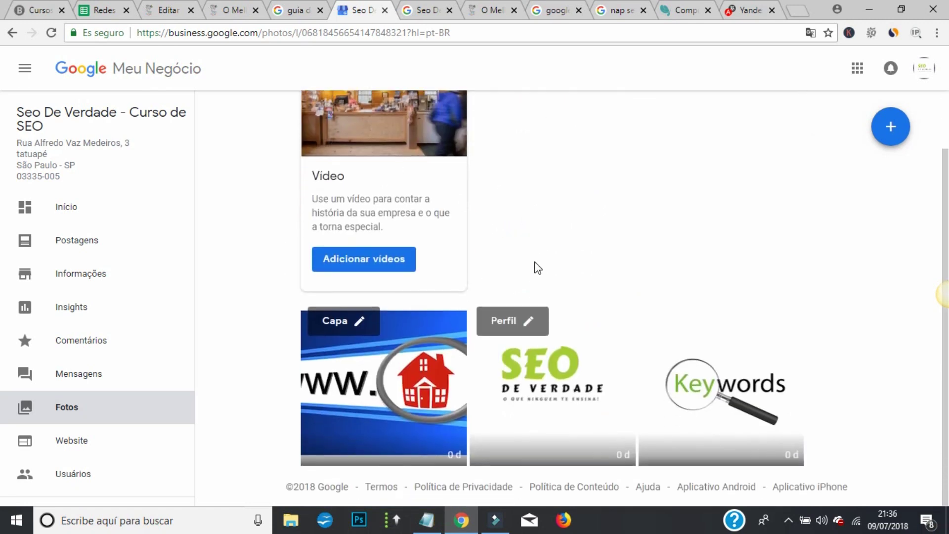
# - Open the Keywords photo, view its details, then step back and close the viewer to Fotos
pyautogui.click(726, 424)
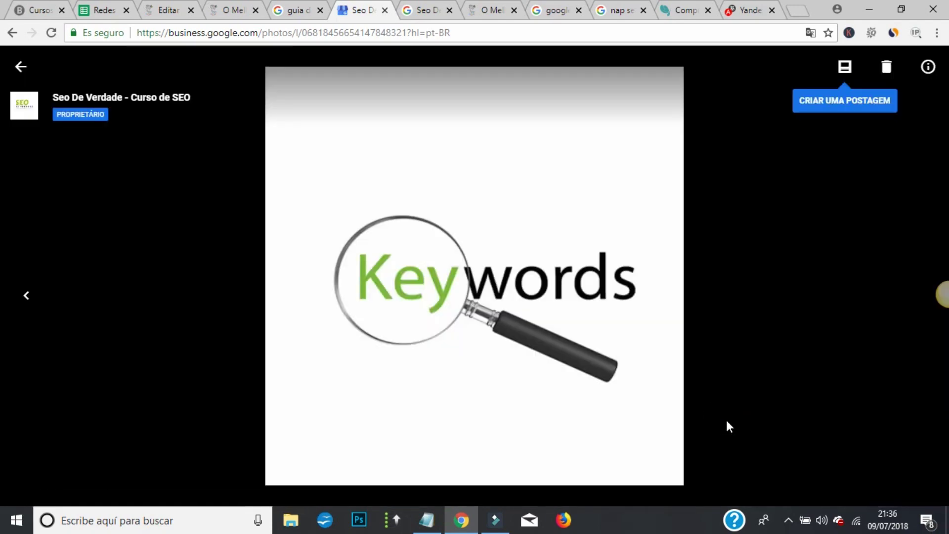
pyautogui.click(926, 68)
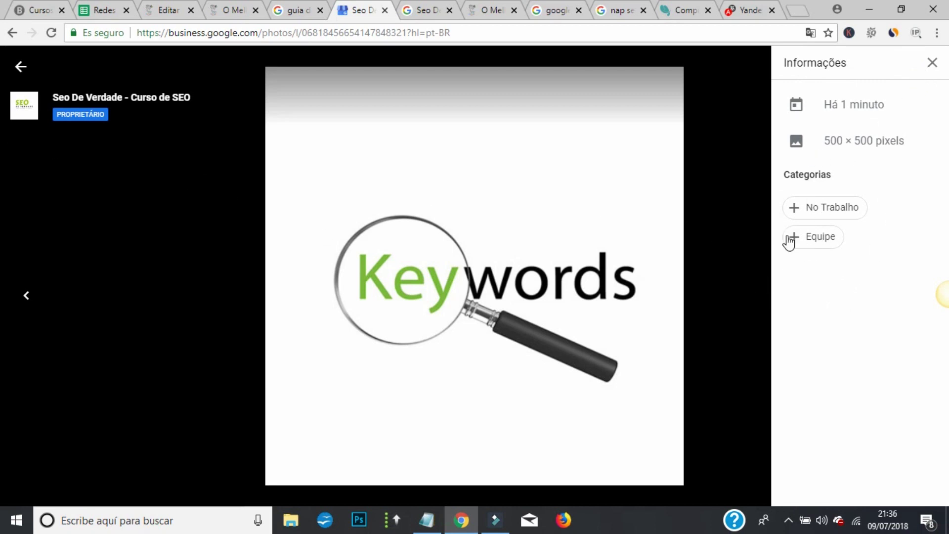
pyautogui.click(934, 64)
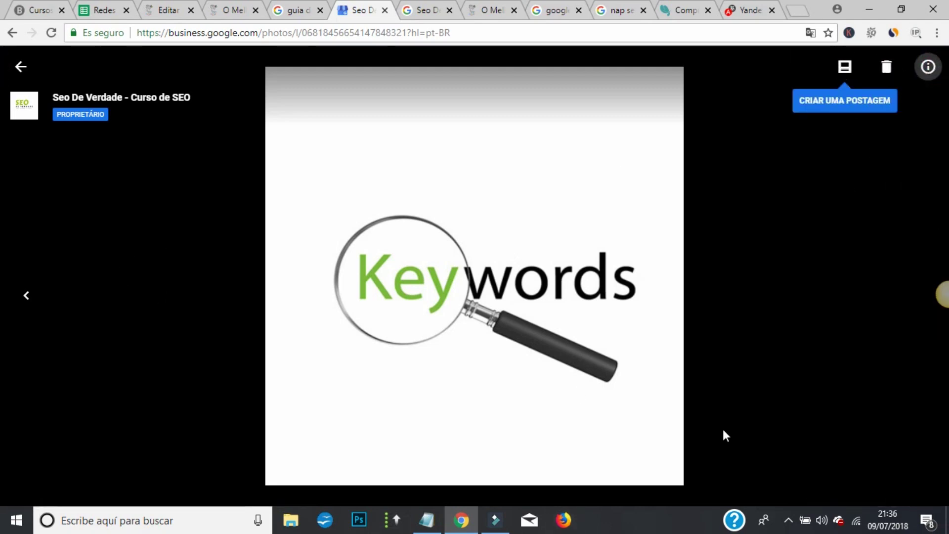
pyautogui.click(42, 308)
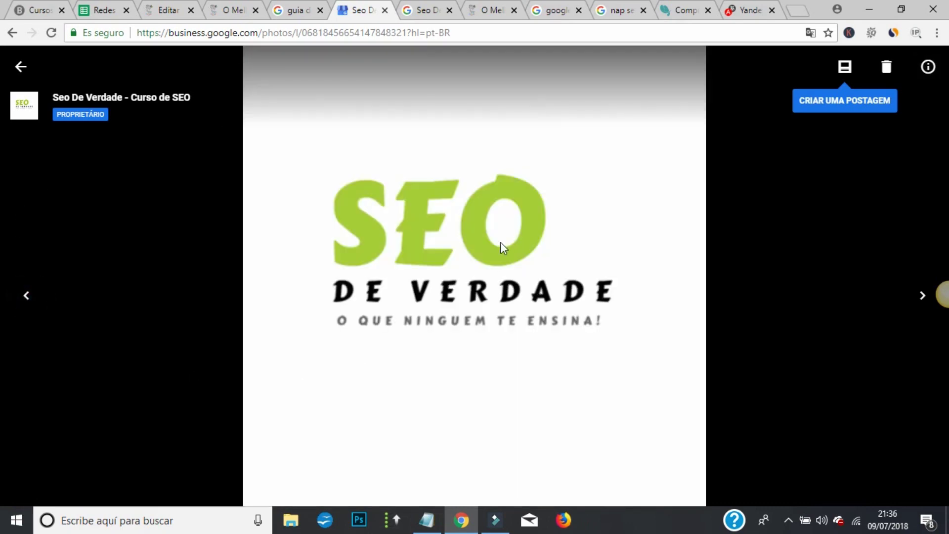
pyautogui.click(10, 34)
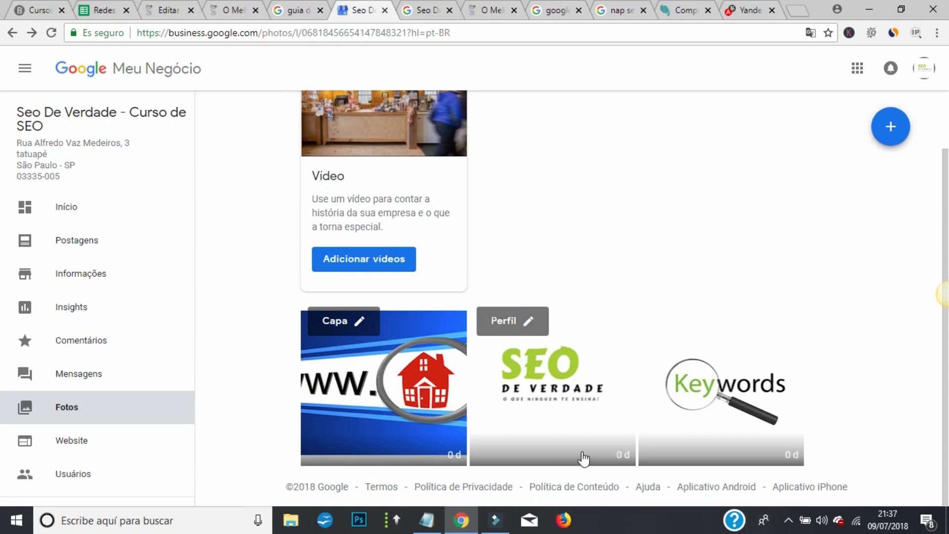
# - Open the Início dashboard and scroll through its cards
pyautogui.scroll(2, 536, 256)
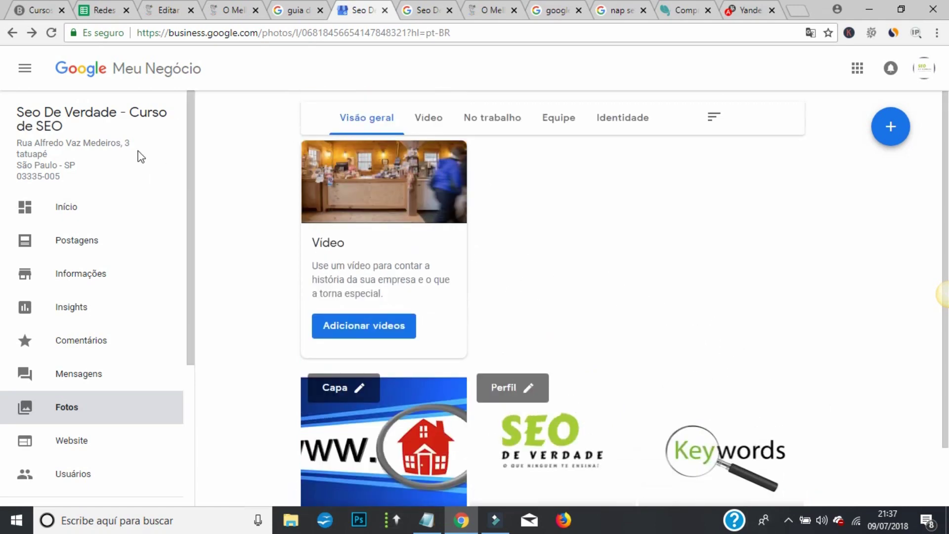
pyautogui.click(56, 206)
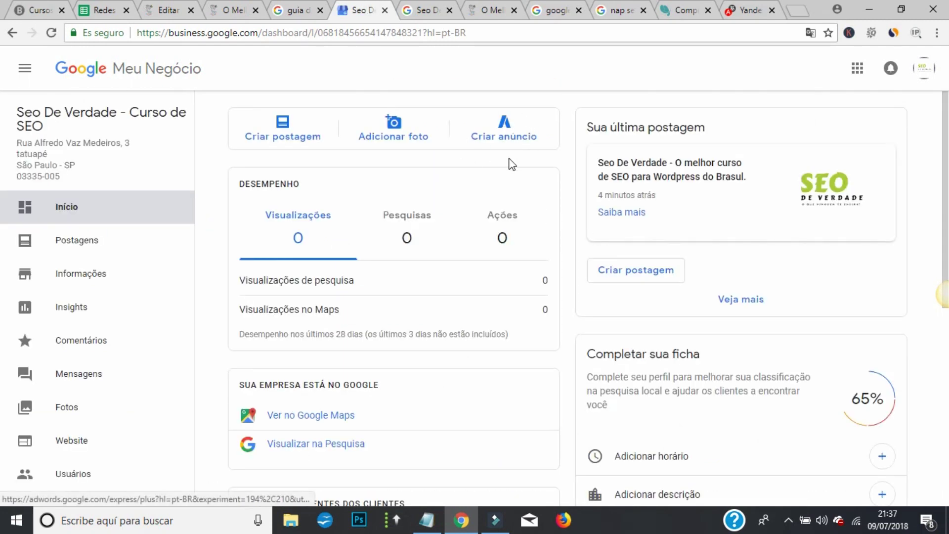
pyautogui.scroll(-1, 463, 162)
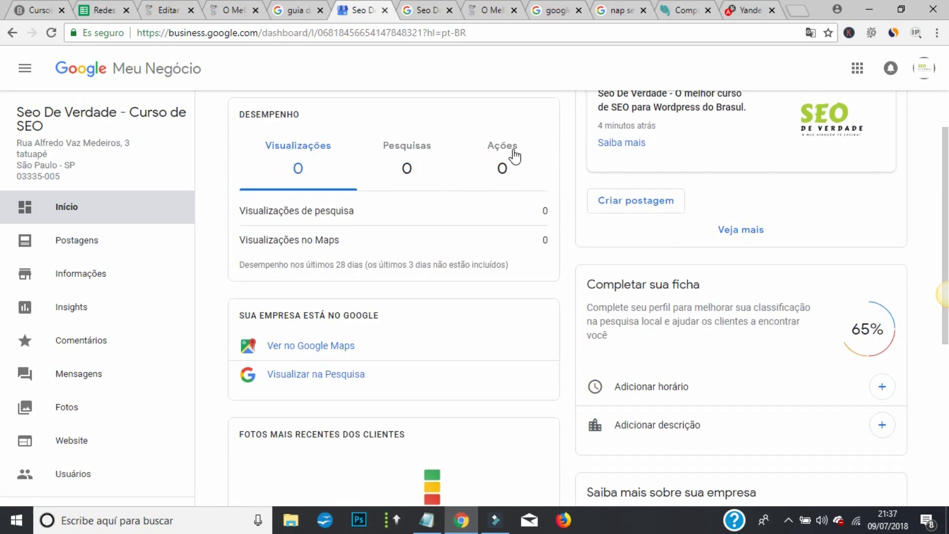
pyautogui.scroll(-1, 691, 200)
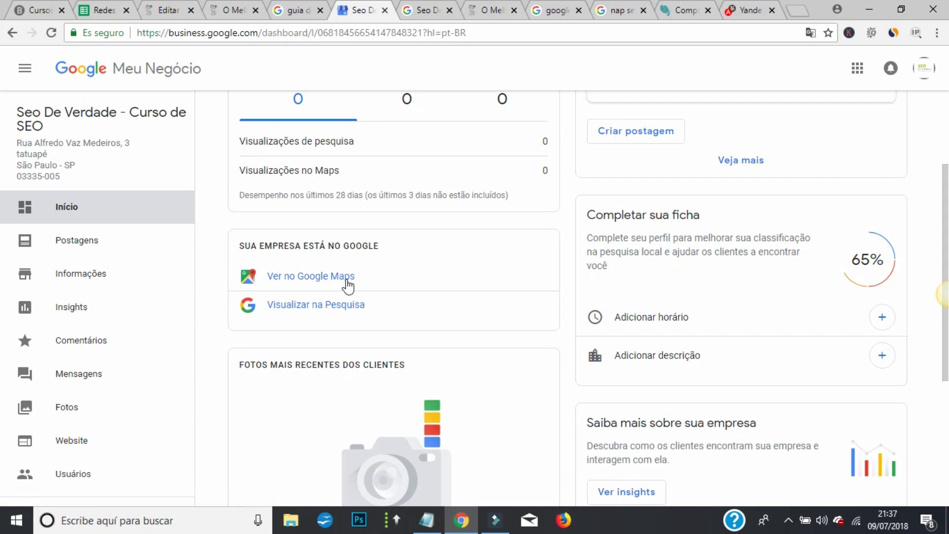
pyautogui.scroll(-1, 350, 309)
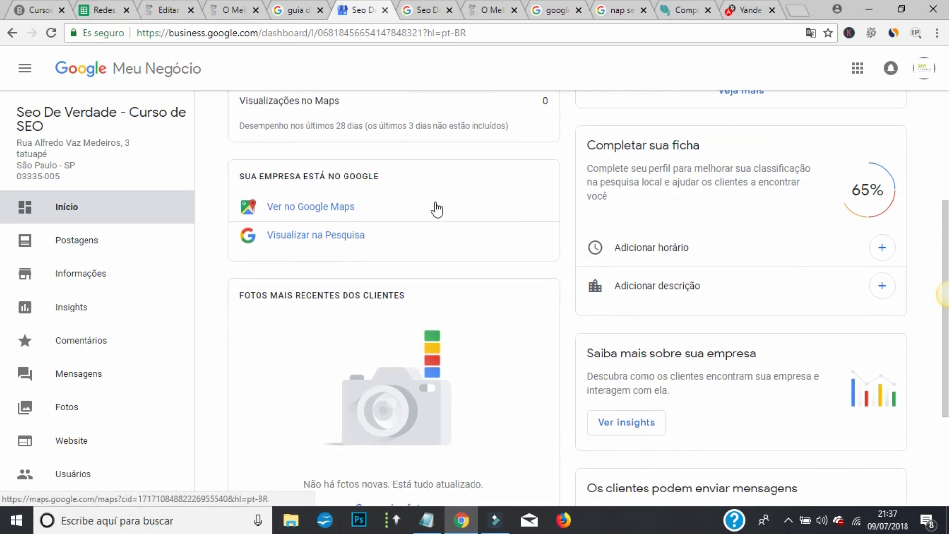
pyautogui.scroll(-3, 337, 194)
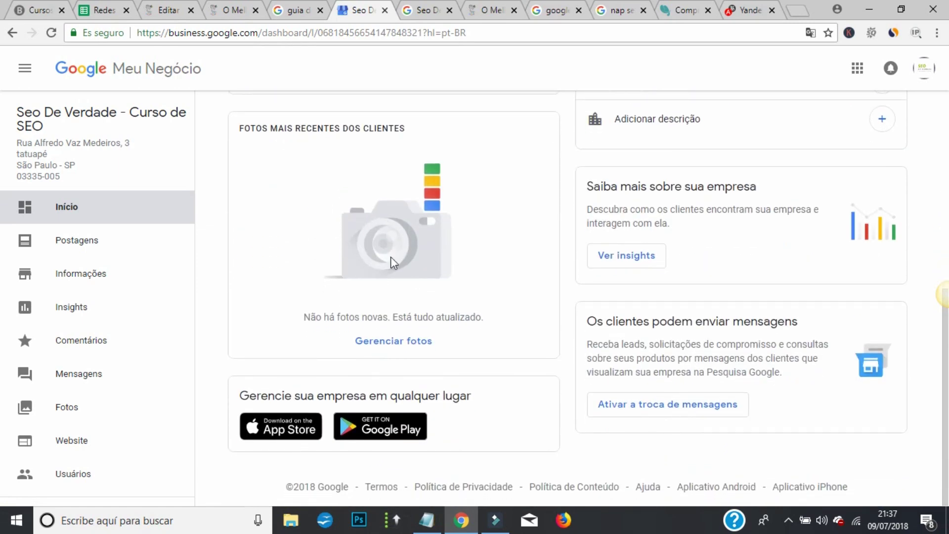
# - Visit Gerenciar fotos, go back, and scroll to the Completar sua ficha card showing 65%
pyautogui.click(413, 342)
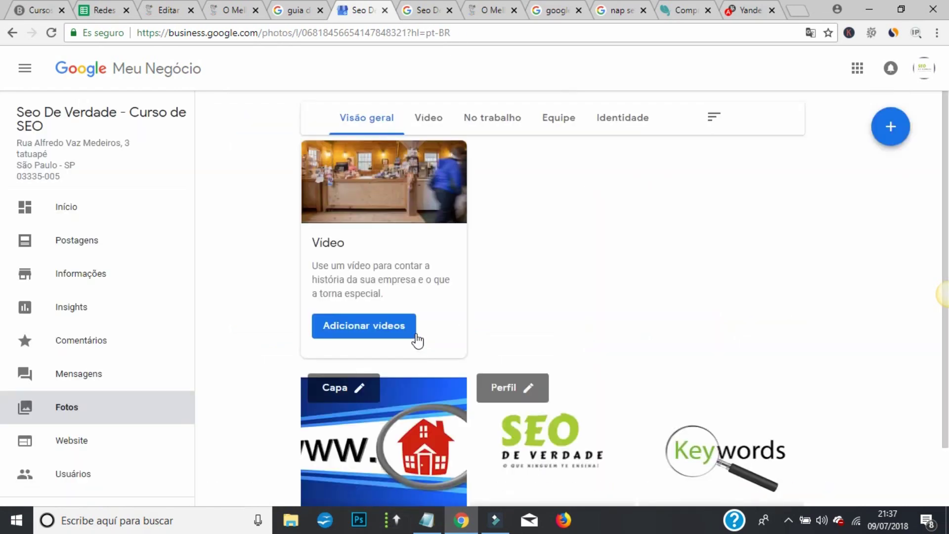
pyautogui.click(12, 33)
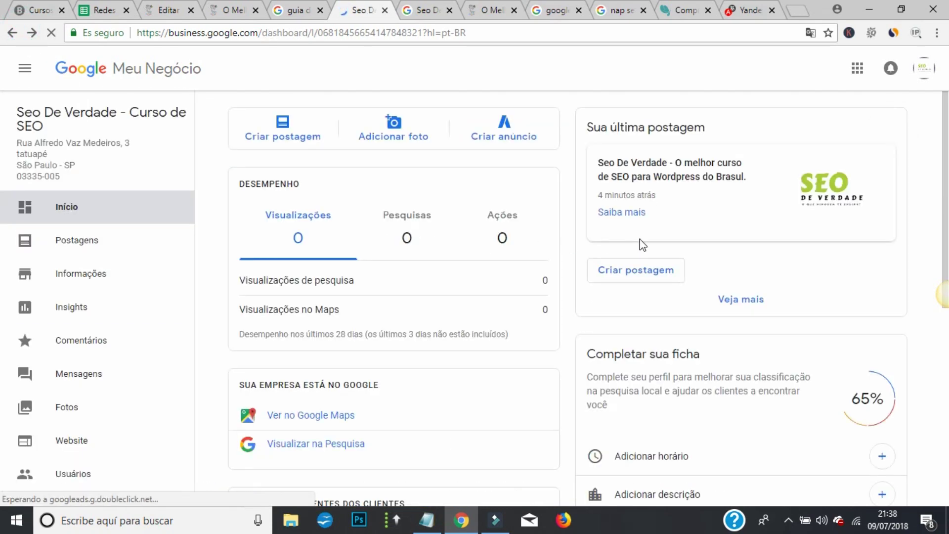
pyautogui.scroll(-3, 640, 239)
pyautogui.scroll(-1, 640, 239)
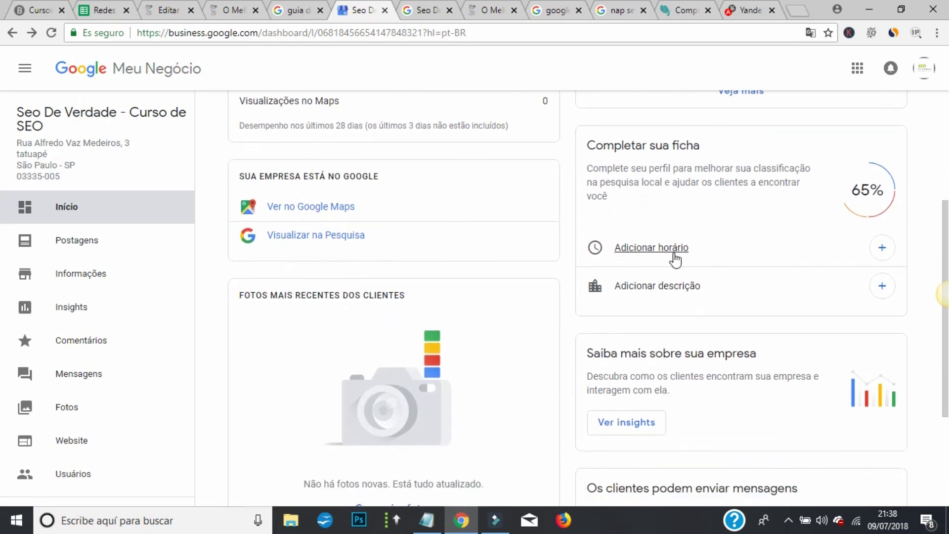
# - Mark Monday through Saturday as open days, leaving Sunday (domingo) closed
pyautogui.click(885, 248)
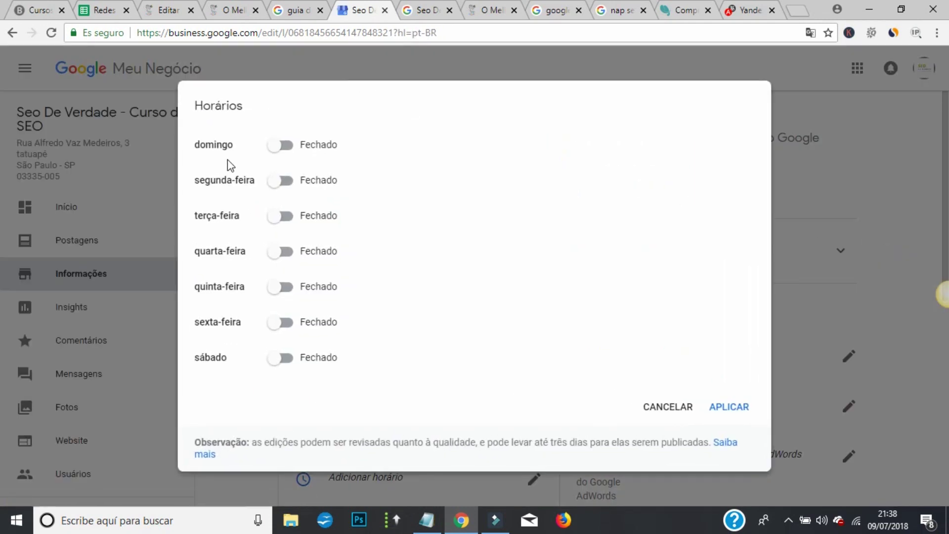
pyautogui.click(289, 359)
pyautogui.click(289, 324)
pyautogui.click(290, 288)
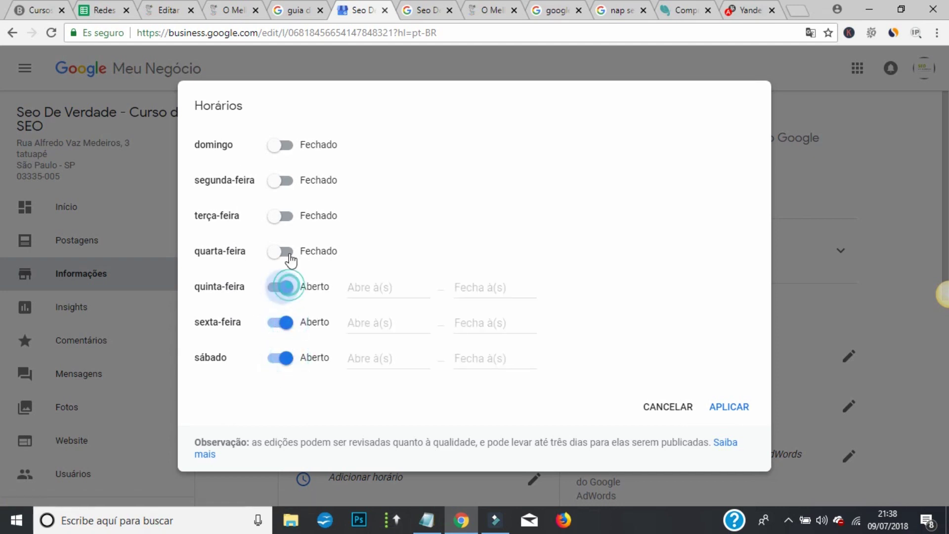
pyautogui.click(290, 253)
pyautogui.click(290, 218)
pyautogui.click(291, 182)
pyautogui.click(290, 146)
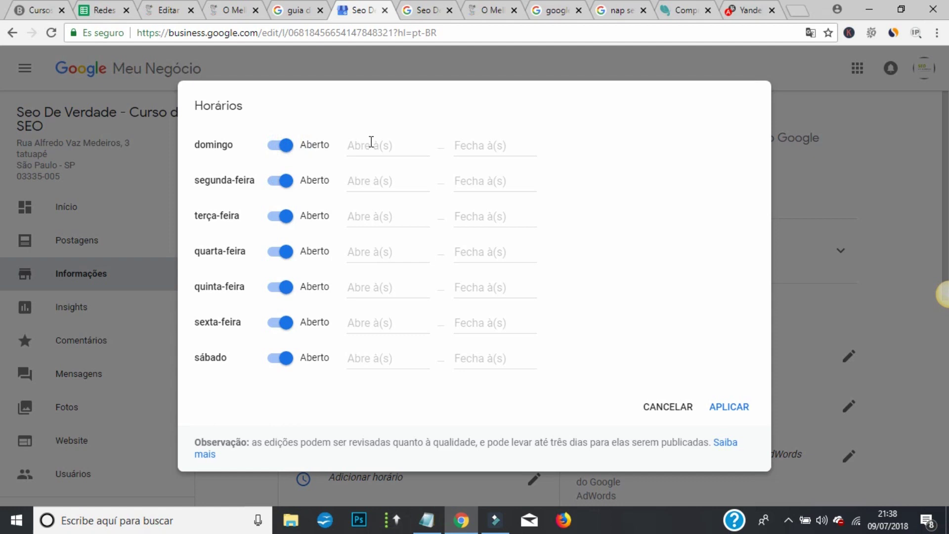
pyautogui.click(271, 148)
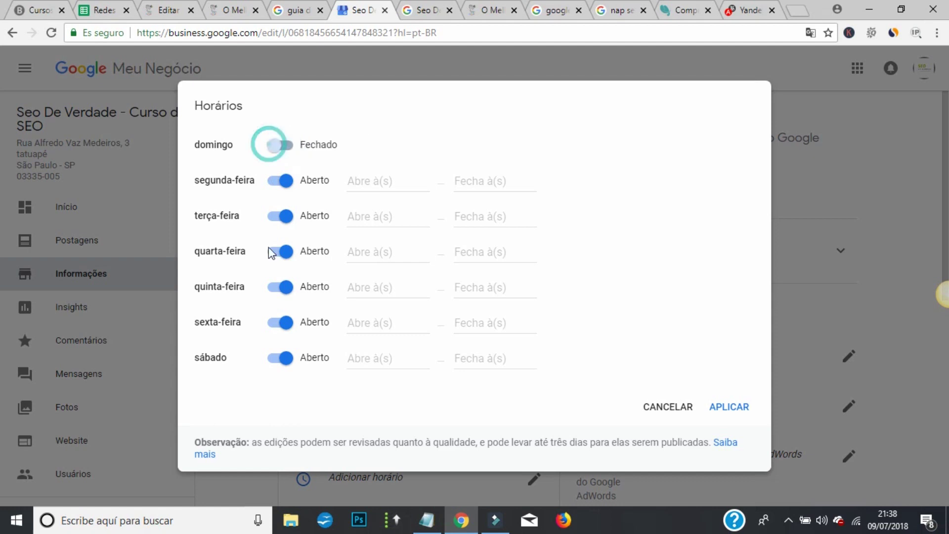
# - Set segunda-feira through quinta-feira to open 24 horas
pyautogui.click(379, 177)
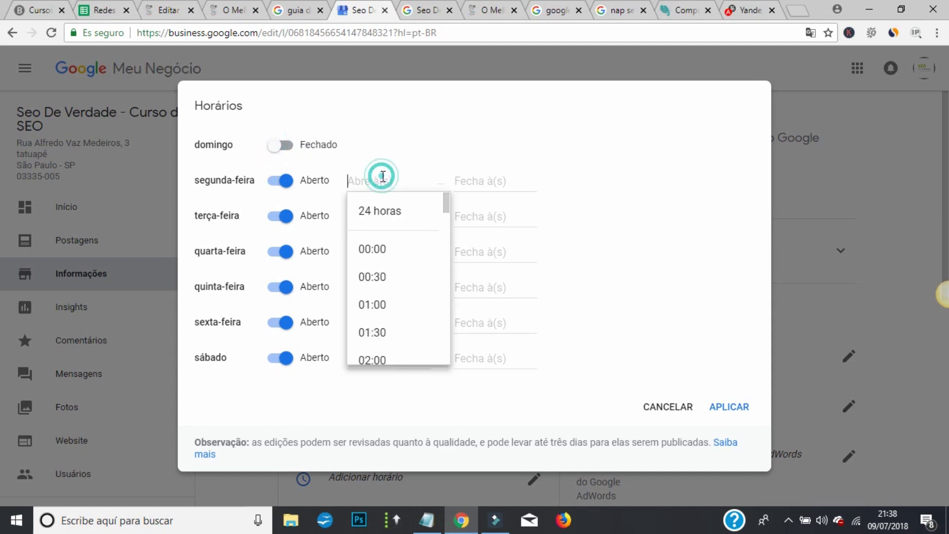
pyautogui.click(391, 214)
pyautogui.click(385, 215)
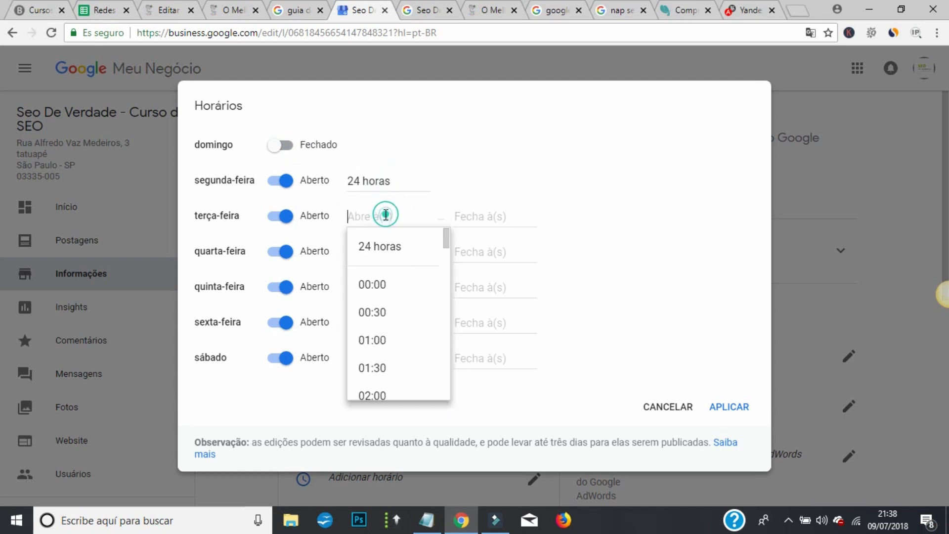
pyautogui.click(388, 246)
pyautogui.click(383, 251)
pyautogui.click(379, 288)
pyautogui.click(378, 289)
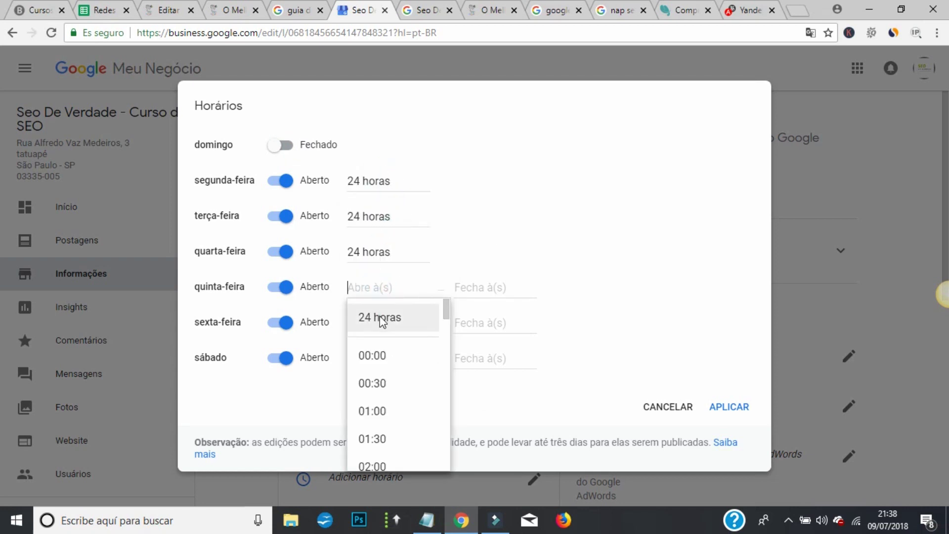
pyautogui.click(383, 319)
pyautogui.click(377, 323)
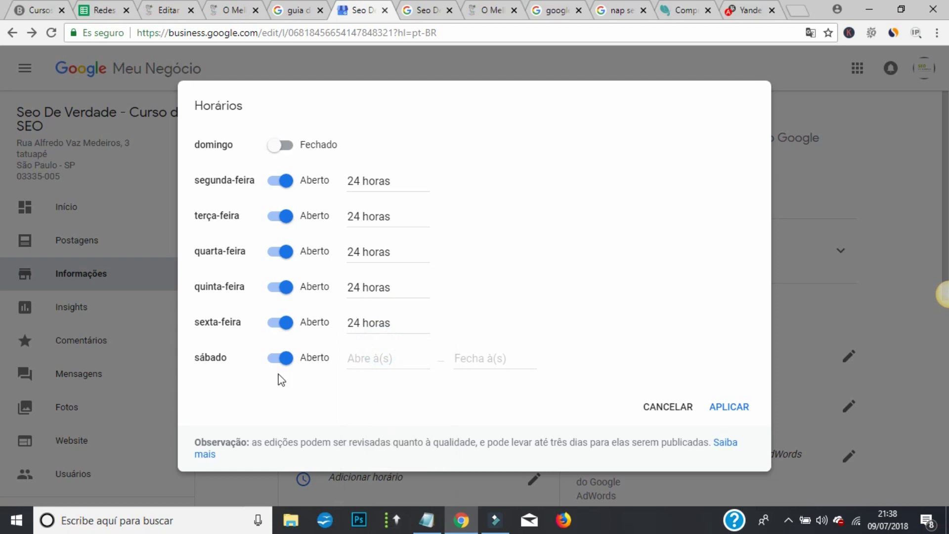
# - Set sábado to 24 horas and apply the weekly opening hours
pyautogui.click(361, 362)
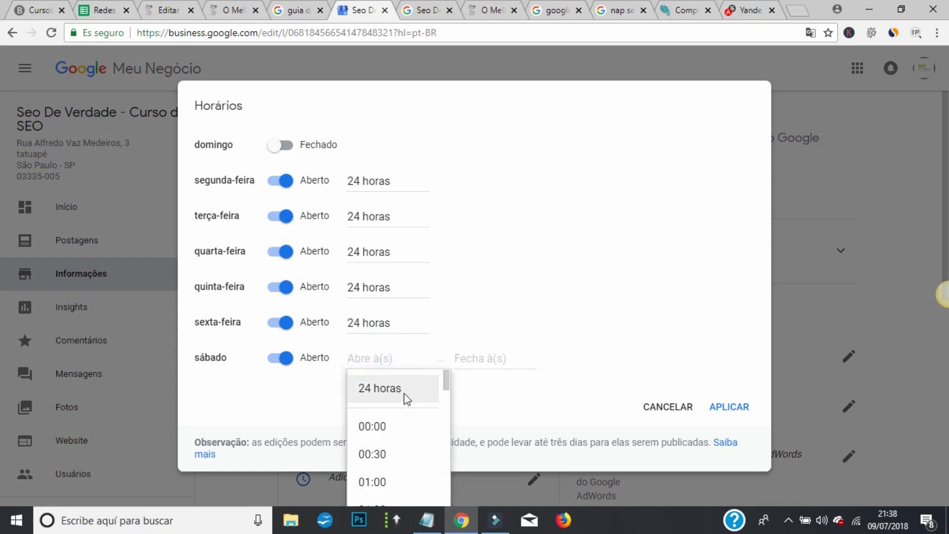
pyautogui.scroll(-8, 396, 424)
pyautogui.click(390, 457)
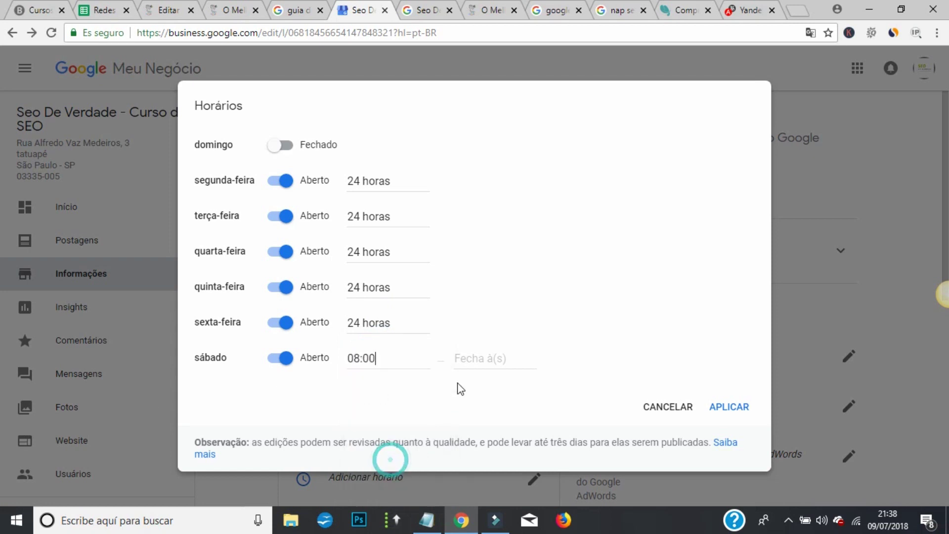
pyautogui.click(468, 360)
pyautogui.scroll(-5, 504, 482)
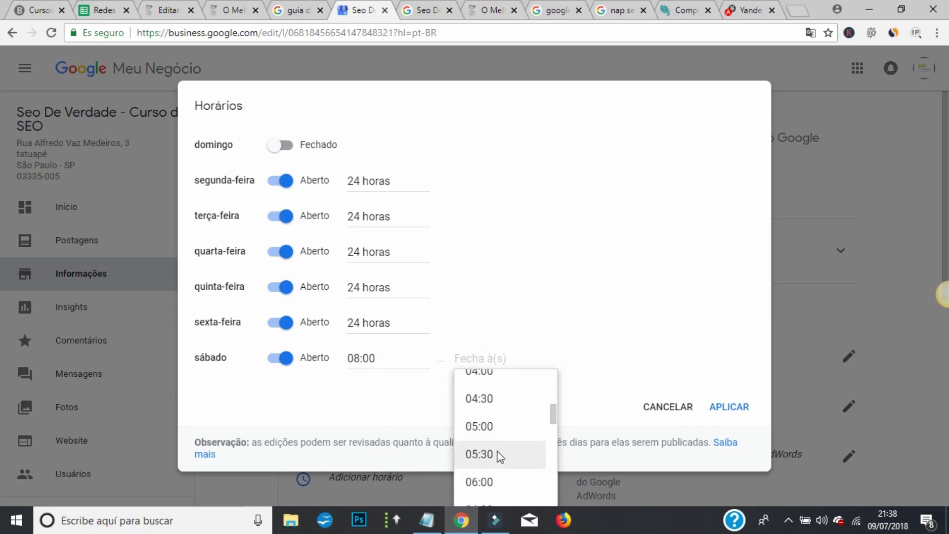
pyautogui.click(494, 425)
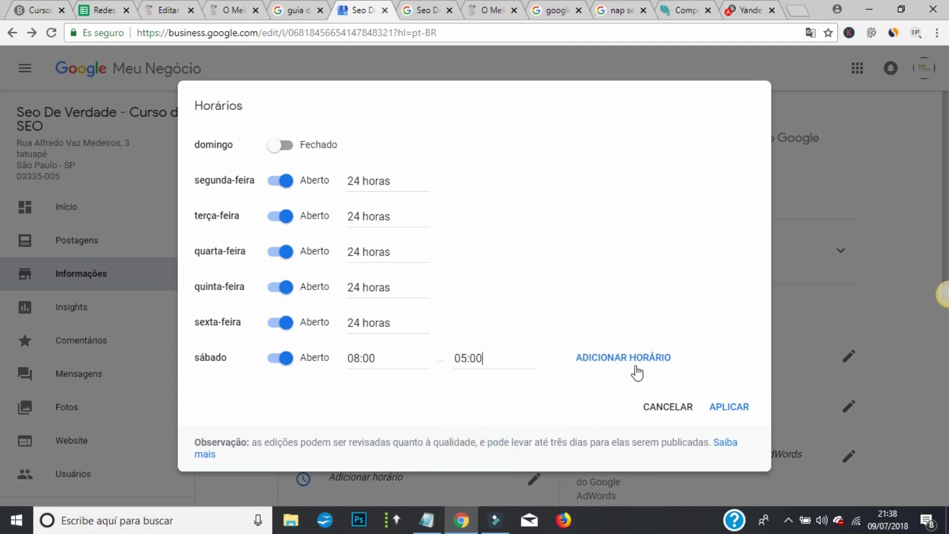
pyautogui.click(390, 357)
pyautogui.click(387, 378)
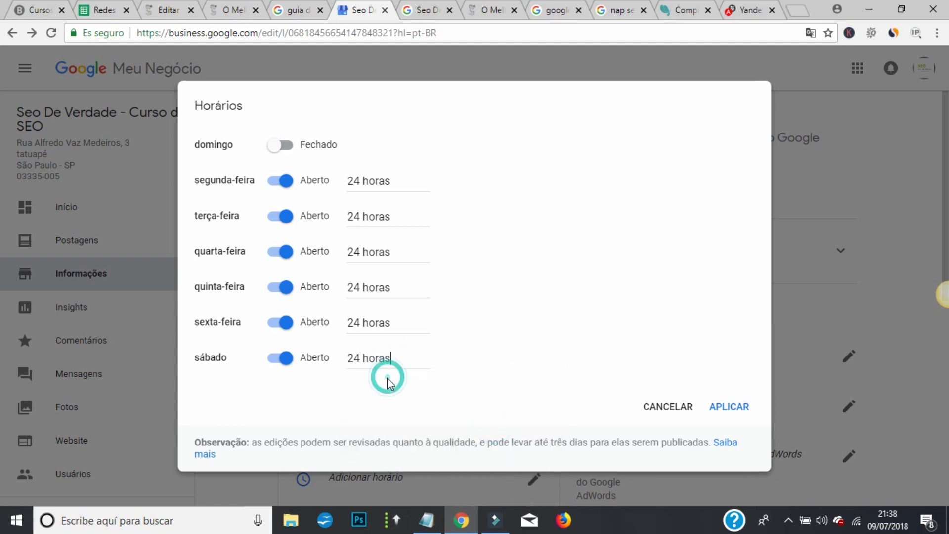
pyautogui.click(720, 408)
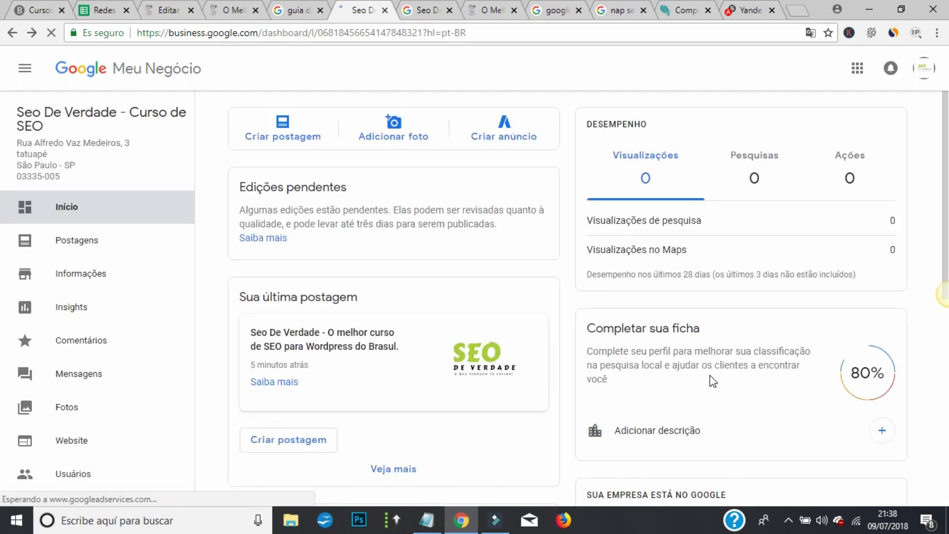
# - Open the Da empresa dialog via Adicionar descrição
pyautogui.scroll(-3, 696, 219)
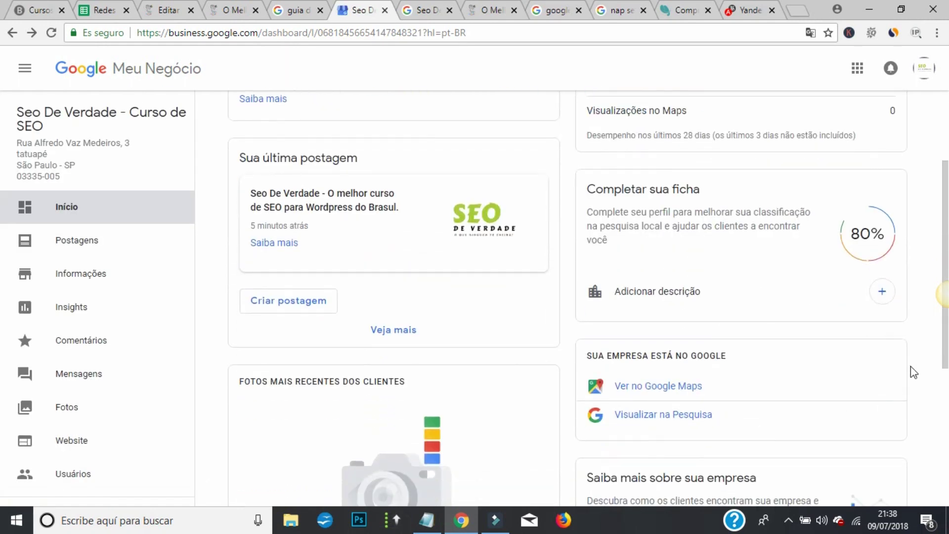
pyautogui.click(887, 297)
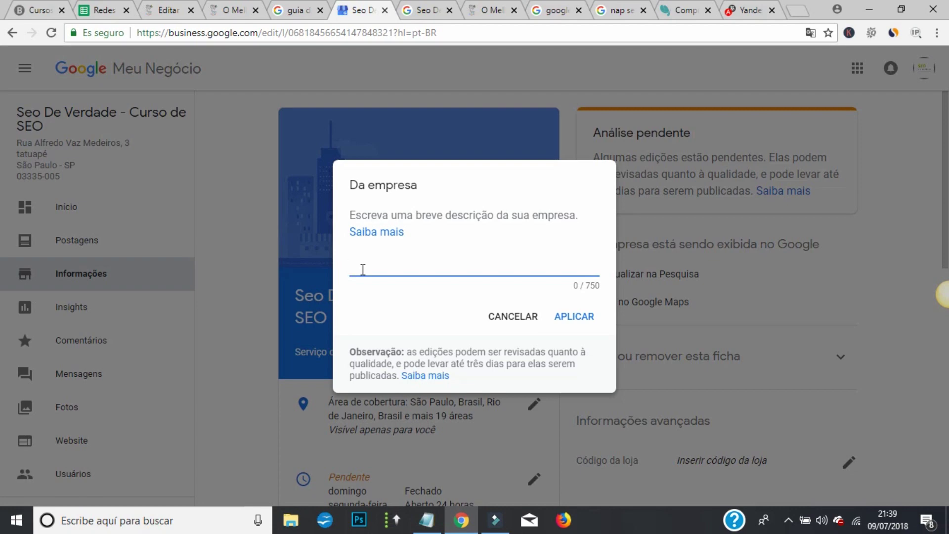
# - Type 'Quer aprender SEO De Verdade? Oferecemos o melhor curso de SEO online para Wordpress do Brasil.'
pyautogui.write('Quer aprender SE')
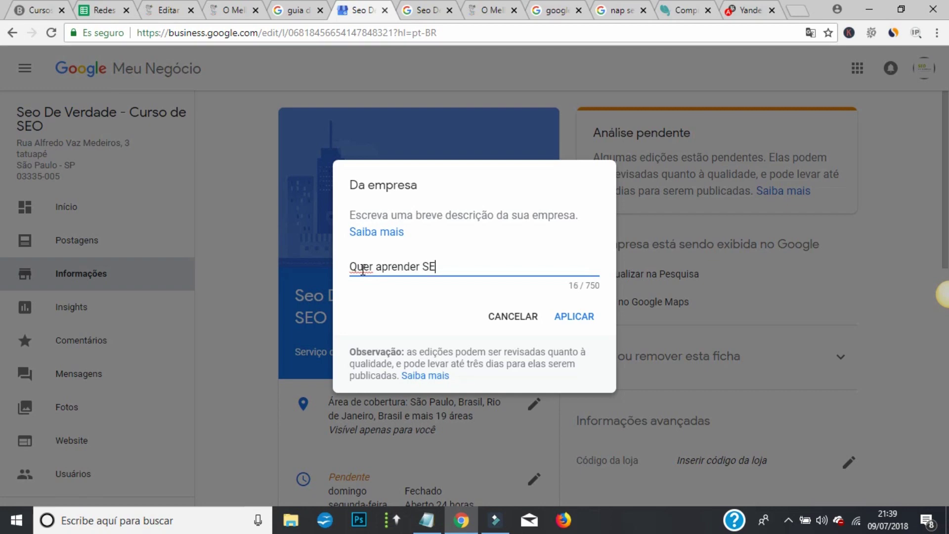
pyautogui.write('O De Verdade?')
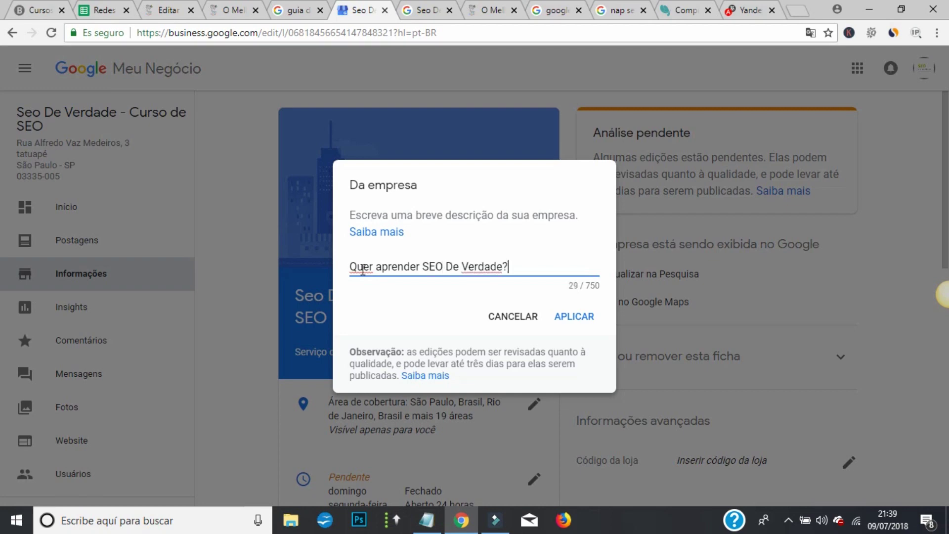
pyautogui.write(' Pro')
pyautogui.press('BackSpace')
pyautogui.press('BackSpace')
pyautogui.press('BackSpace')
pyautogui.write('Cri')
pyautogui.press('BackSpace')
pyautogui.write('Oferecemos o melhor')
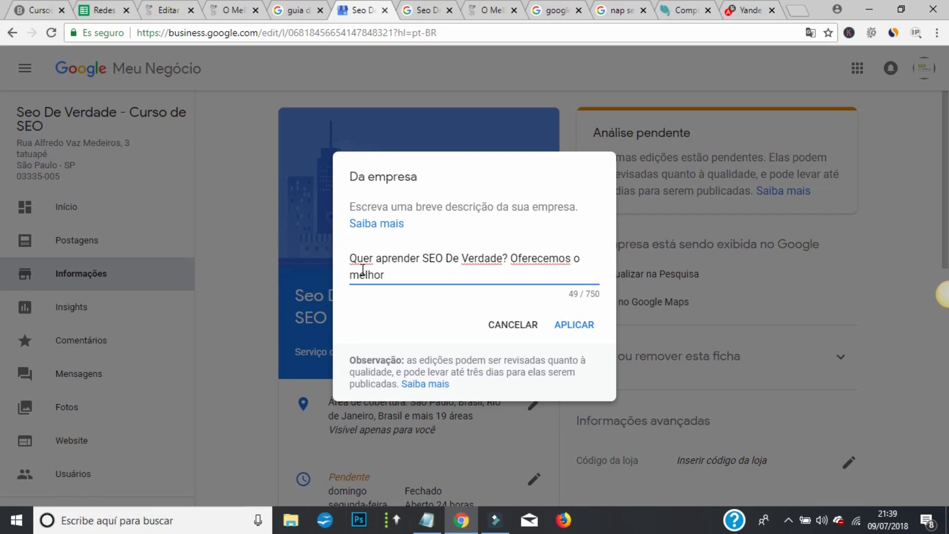
pyautogui.write(' curso de seo')
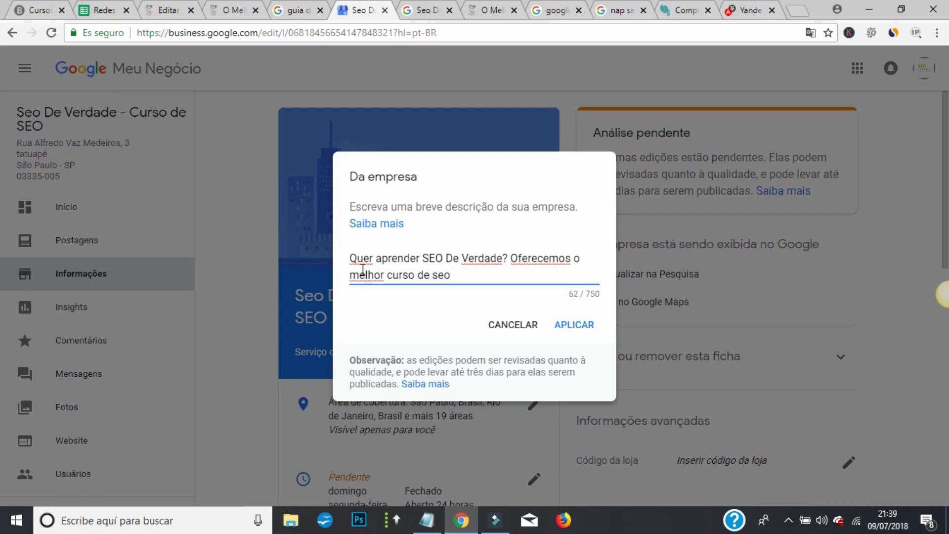
pyautogui.press('BackSpace')
pyautogui.press('BackSpace')
pyautogui.write('SEO online para ')
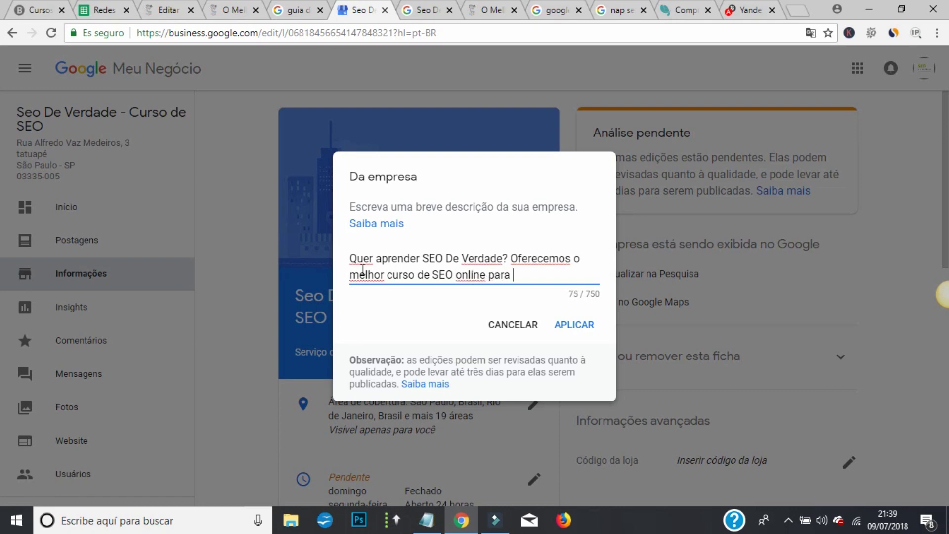
pyautogui.write('Wordpress do Brasil.')
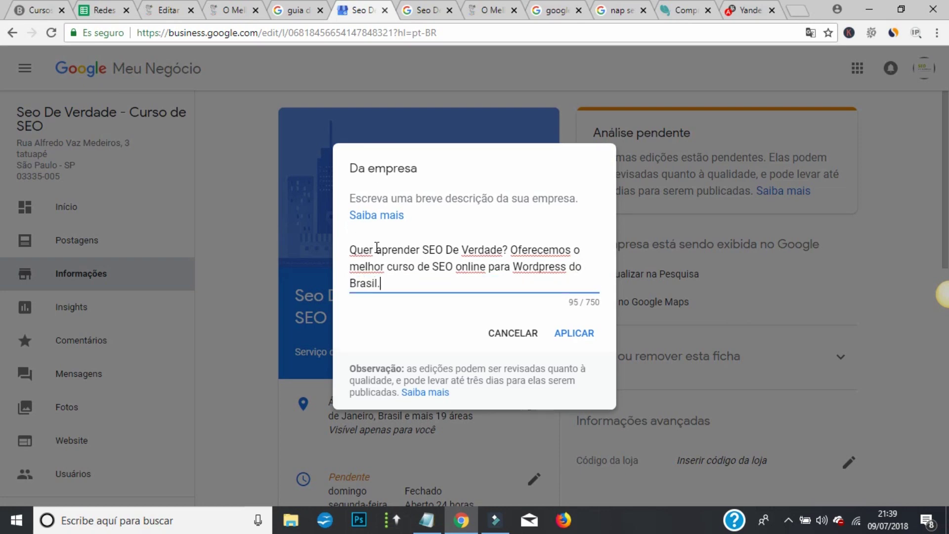
# - Highlight keyword phrases like 'curso de SEO' in the first sentence to review them
pyautogui.moveTo(422, 249); pyautogui.dragTo(462, 249)
pyautogui.click(512, 240)
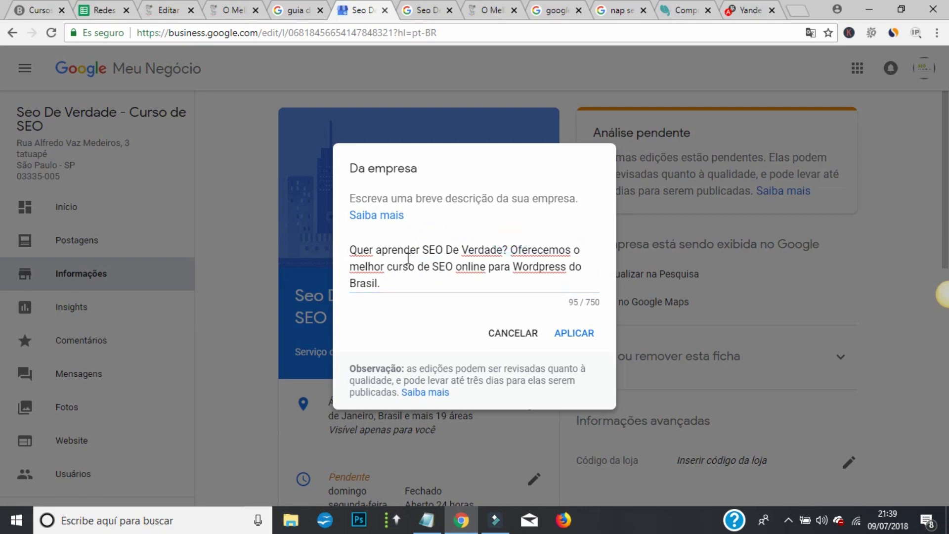
pyautogui.moveTo(387, 267); pyautogui.dragTo(567, 270)
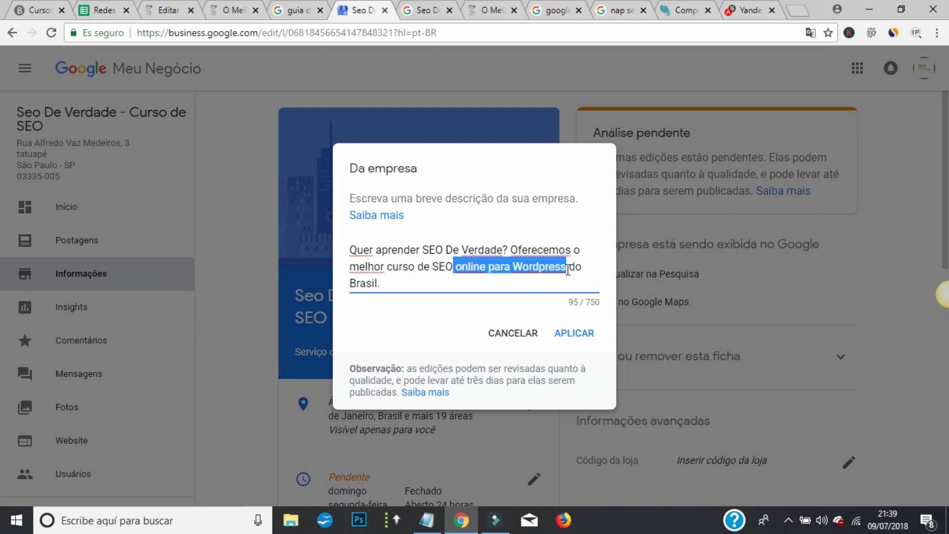
pyautogui.click(484, 271)
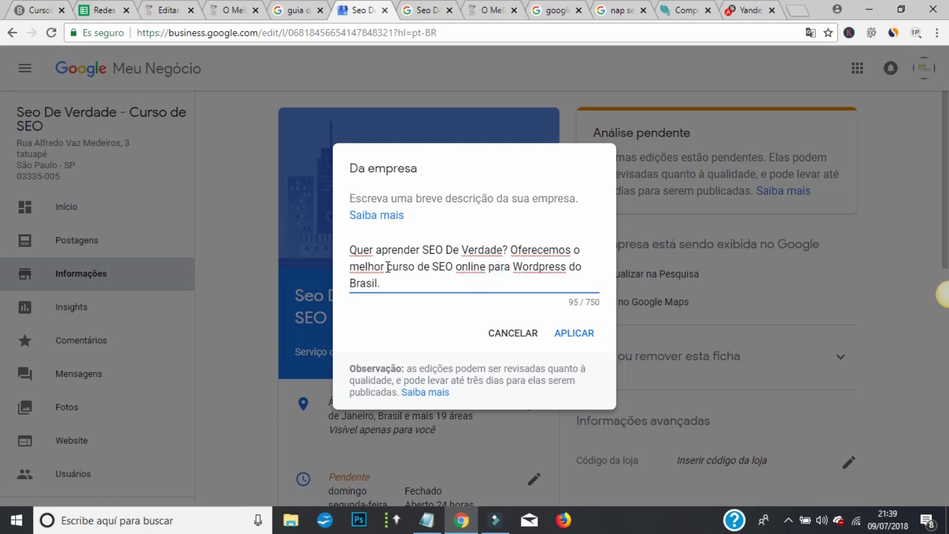
pyautogui.moveTo(388, 267); pyautogui.dragTo(490, 270)
pyautogui.click(391, 266)
pyautogui.click(434, 280)
pyautogui.moveTo(391, 266); pyautogui.dragTo(452, 269)
pyautogui.click(445, 307)
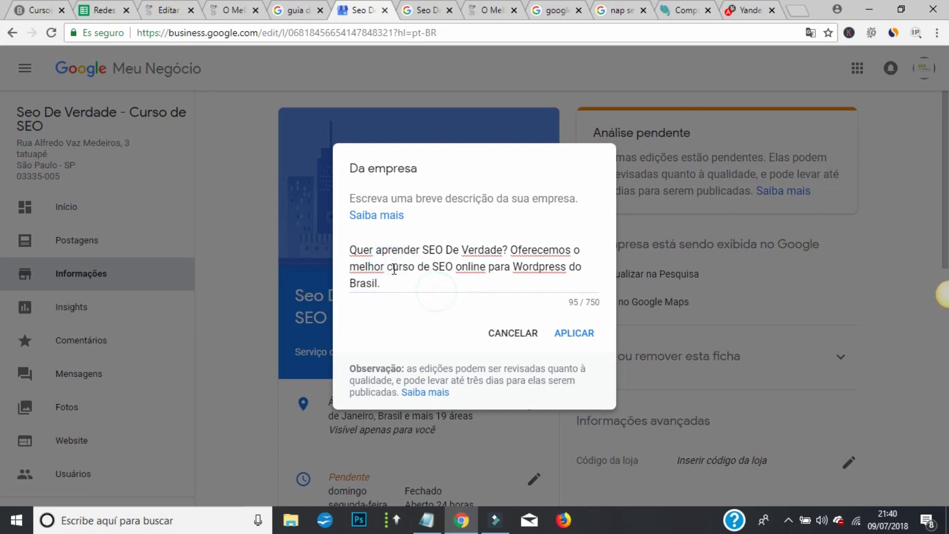
pyautogui.moveTo(391, 267); pyautogui.dragTo(455, 269)
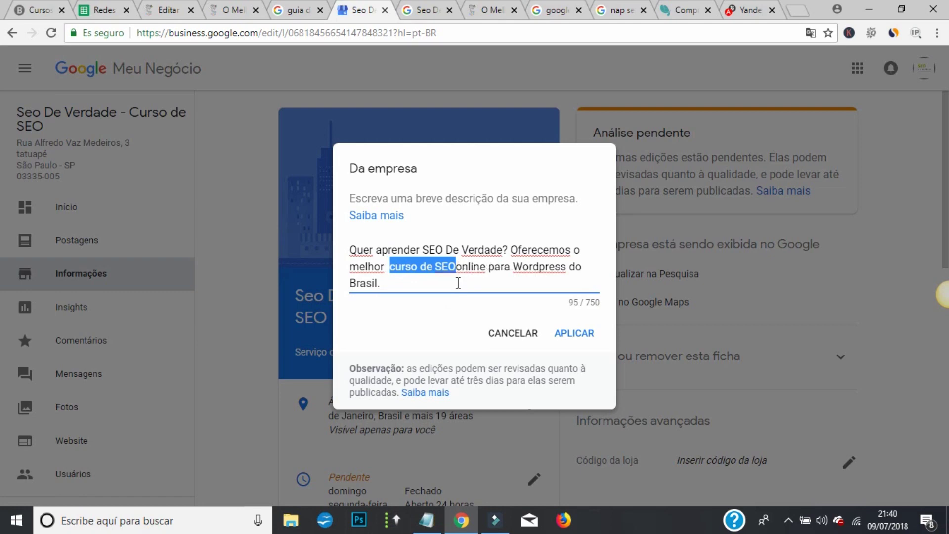
pyautogui.click(439, 282)
pyautogui.moveTo(388, 266); pyautogui.dragTo(581, 268)
pyautogui.click(451, 283)
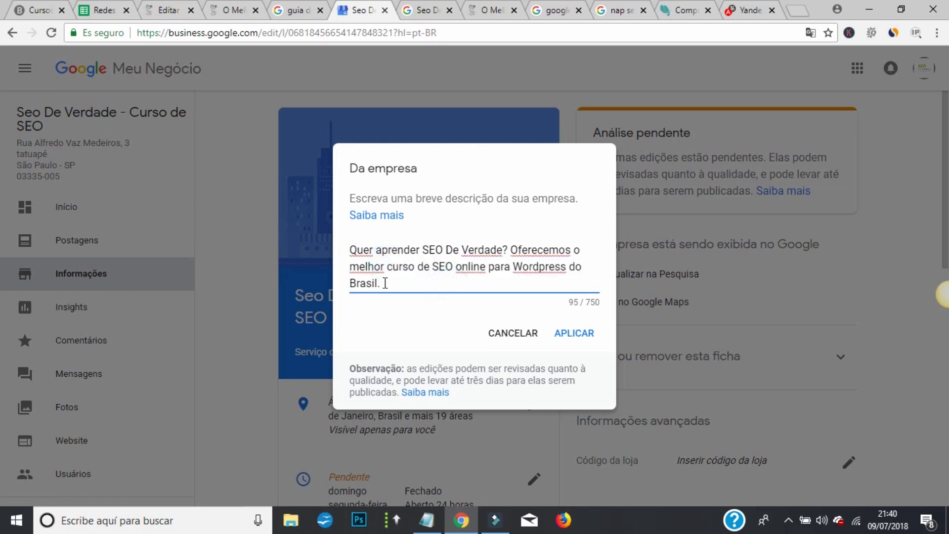
pyautogui.moveTo(385, 283); pyautogui.dragTo(353, 291)
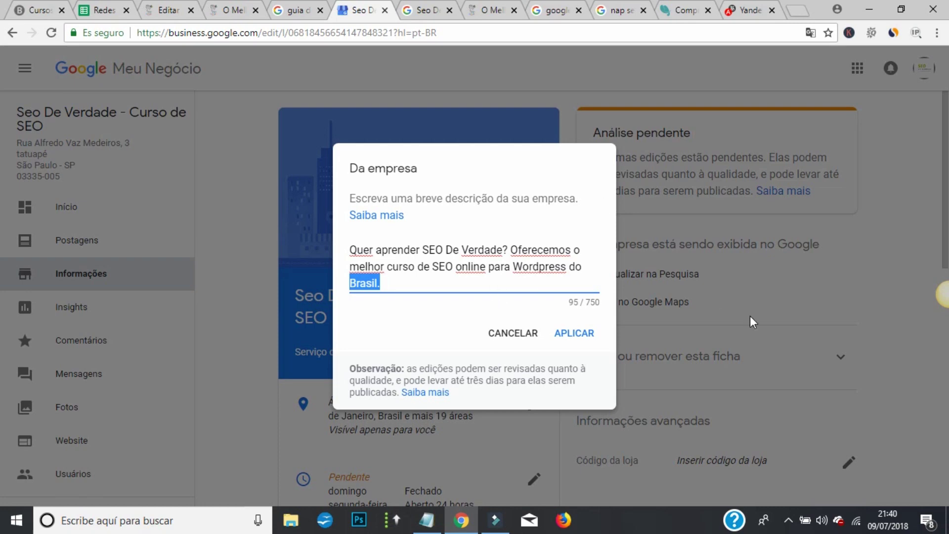
# - Add a new paragraph about 100+ aulas 100% práticas, no Power Point slides, climbing the SERPs
pyautogui.click(404, 286)
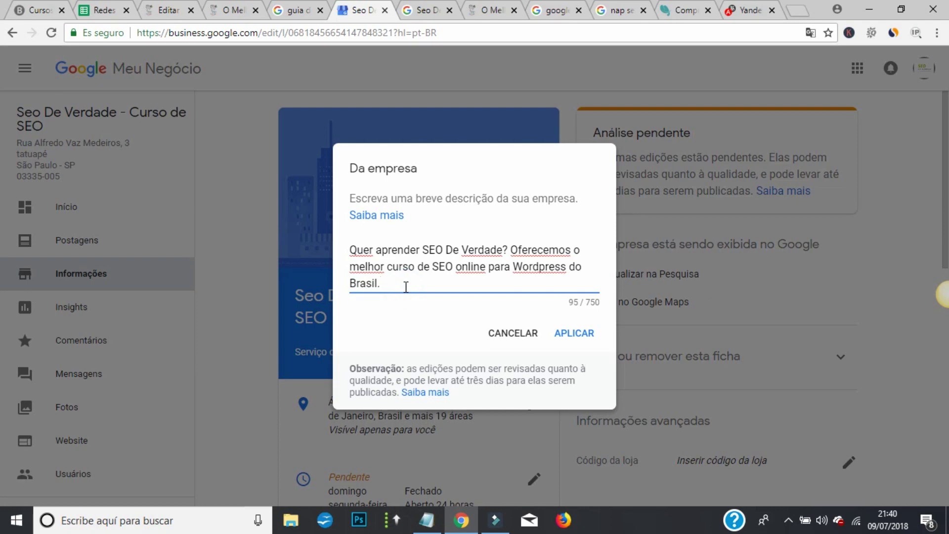
pyautogui.press('Return')
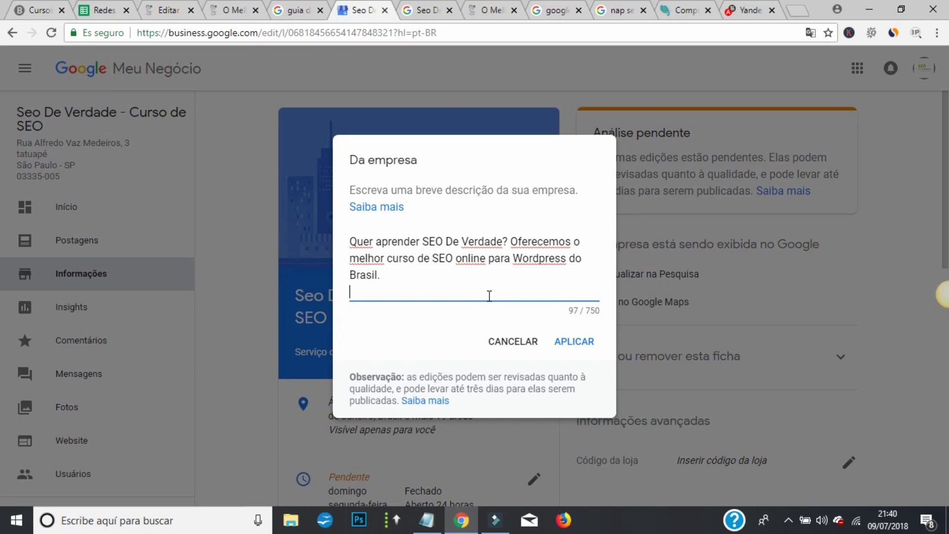
pyautogui.write('Temos au')
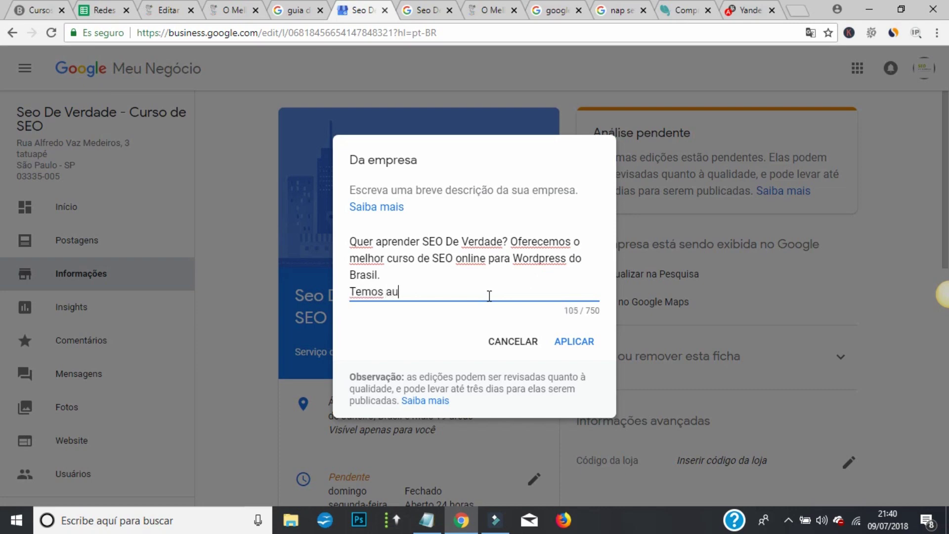
pyautogui.press('BackSpace')
pyautogui.press('BackSpace')
pyautogui.write('mais de 100 aulas 100')
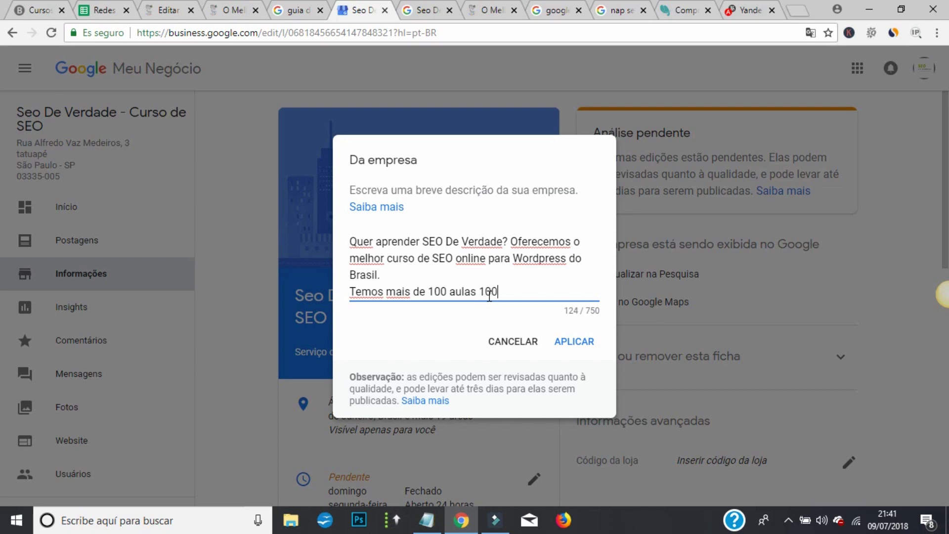
pyautogui.write('% práticas')
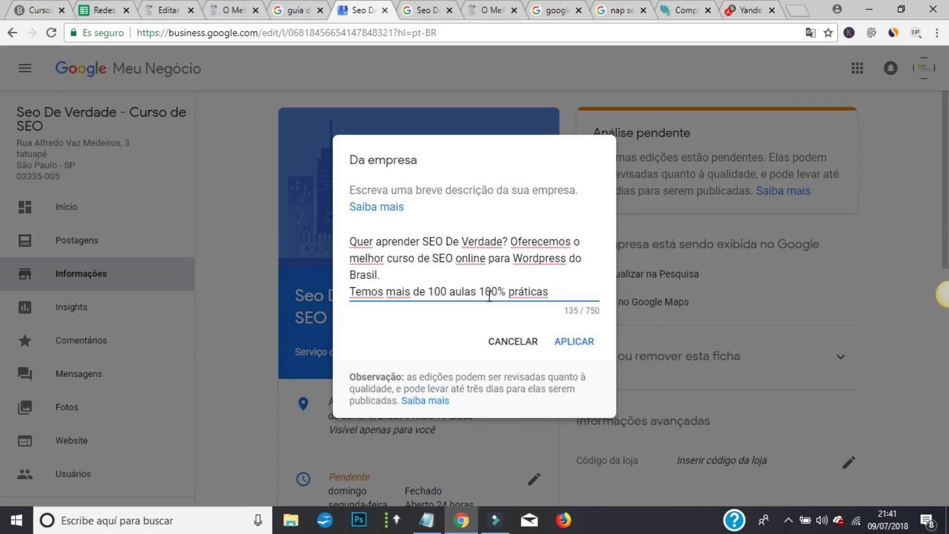
pyautogui.write(' não trabal')
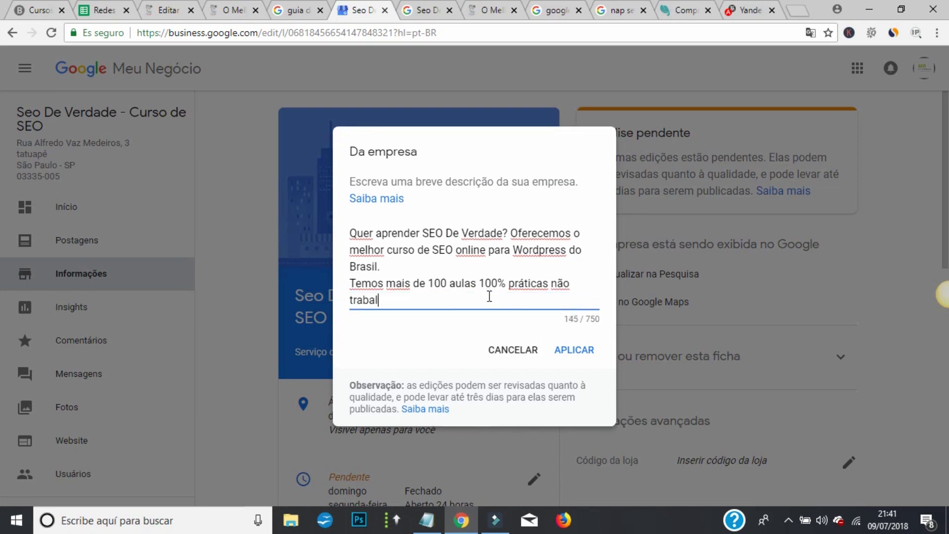
pyautogui.write('hamos com slid')
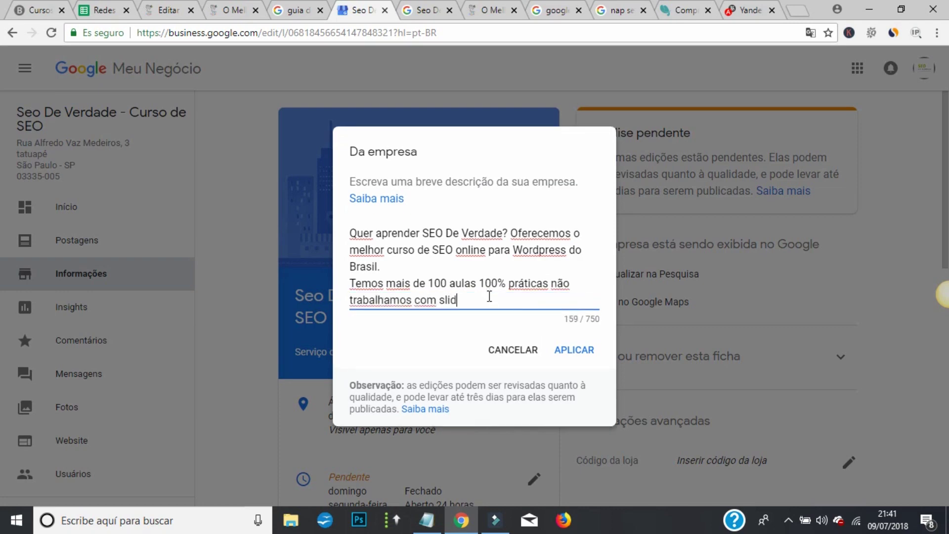
pyautogui.write('es de Power Poi')
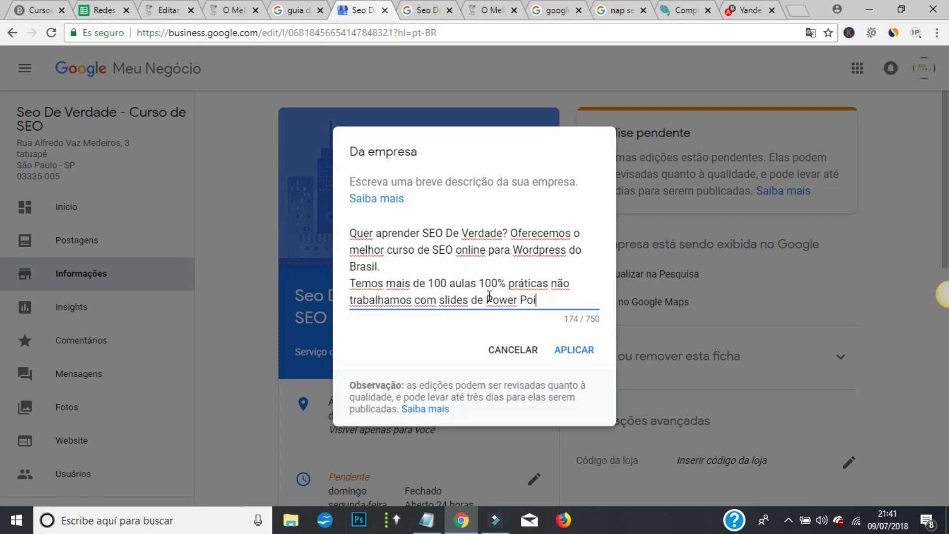
pyautogui.write('nt!')
pyautogui.write(' T')
pyautogui.write('Somos um')
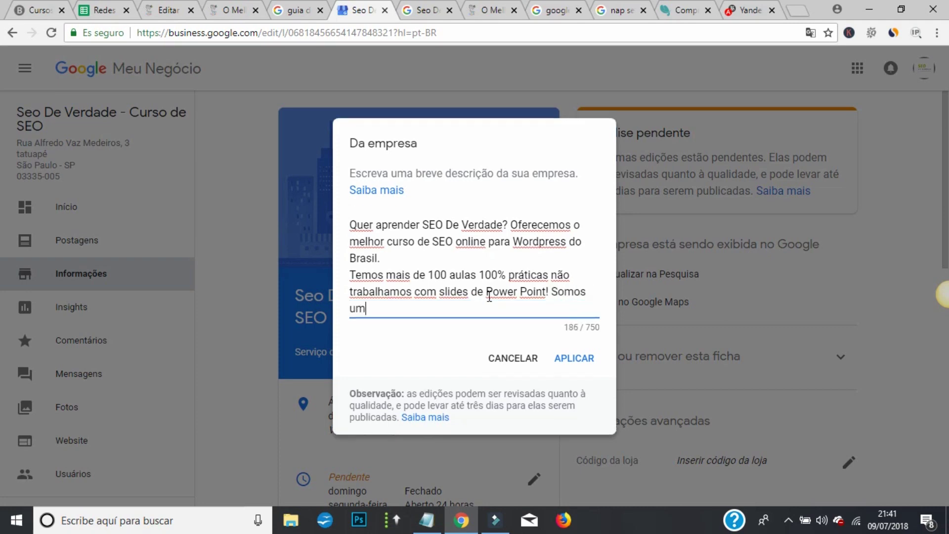
pyautogui.write('a comunidade ')
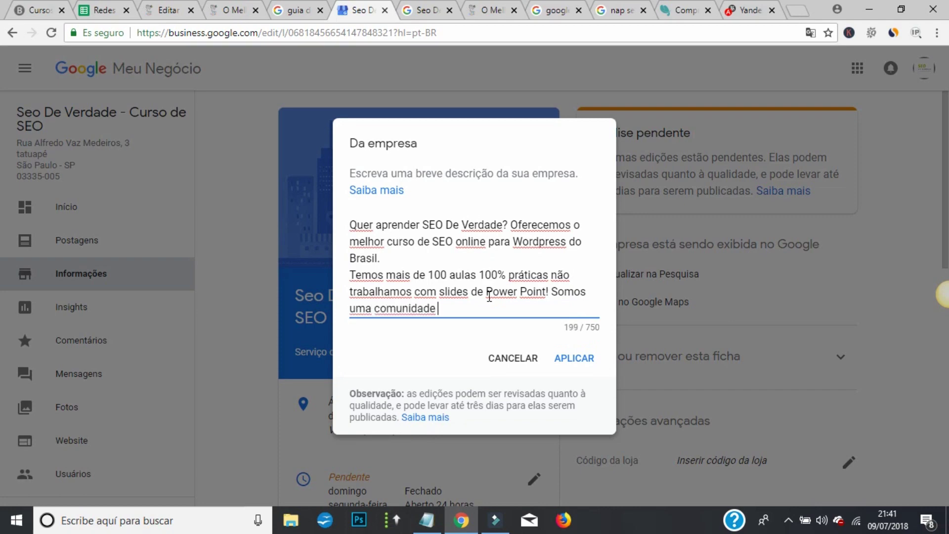
pyautogui.write('unida e buscamos ')
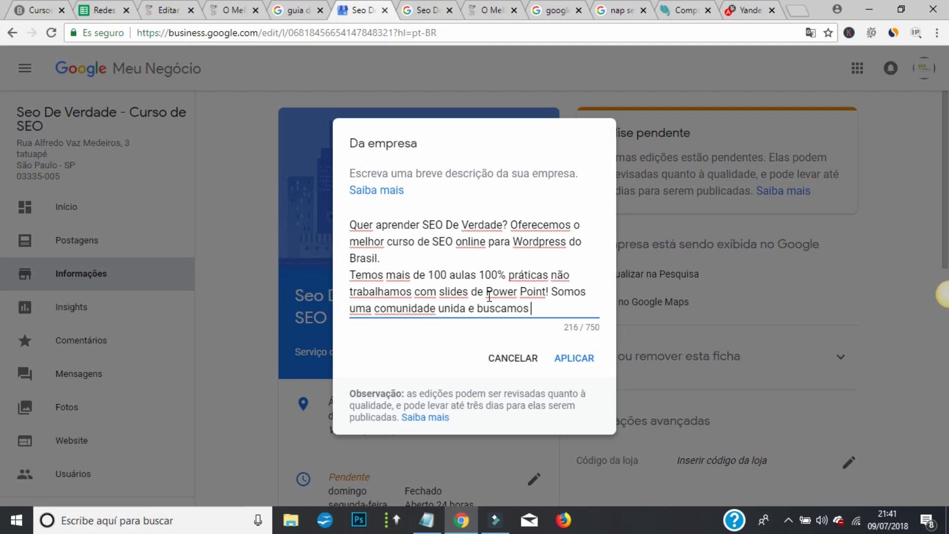
pyautogui.write('todos o mesmo')
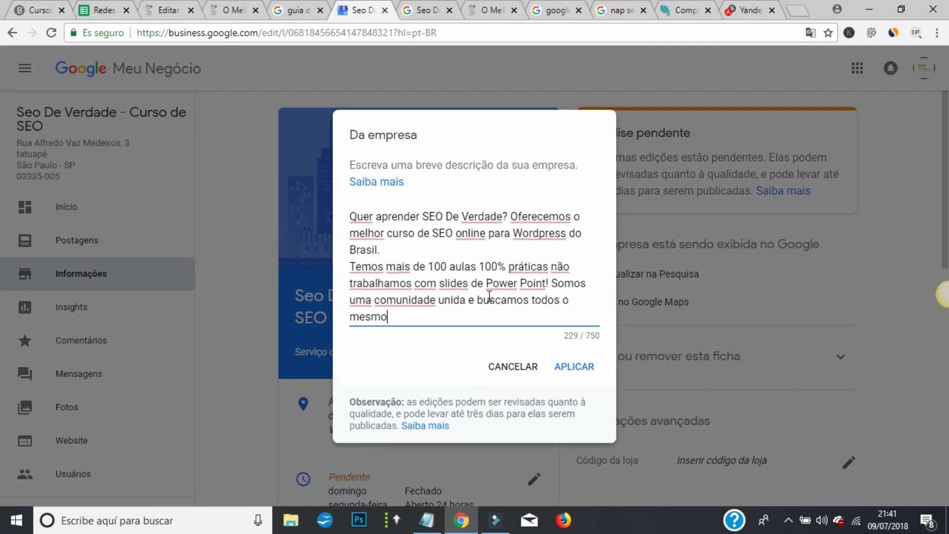
pyautogui.write(' camiho ')
pyautogui.write('ho sub')
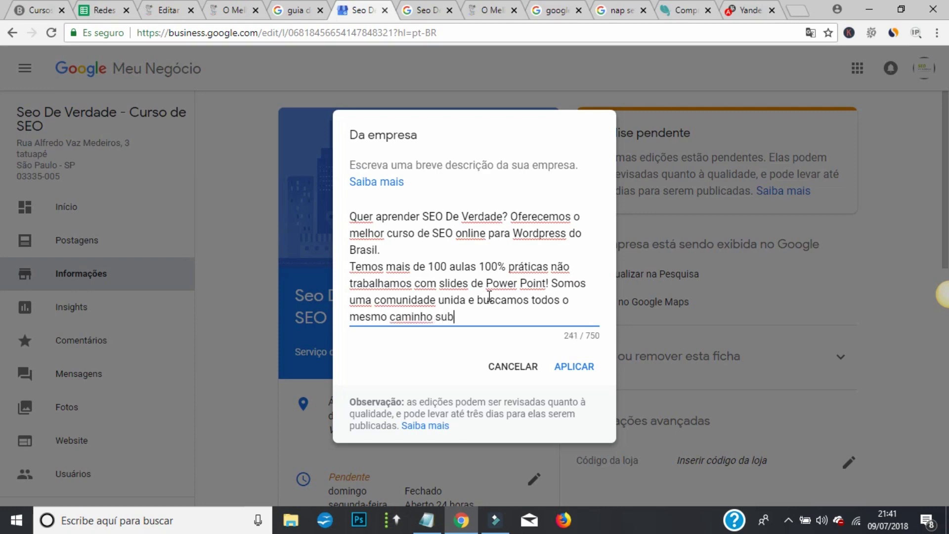
pyautogui.write('ir nas SERPs do Google.')
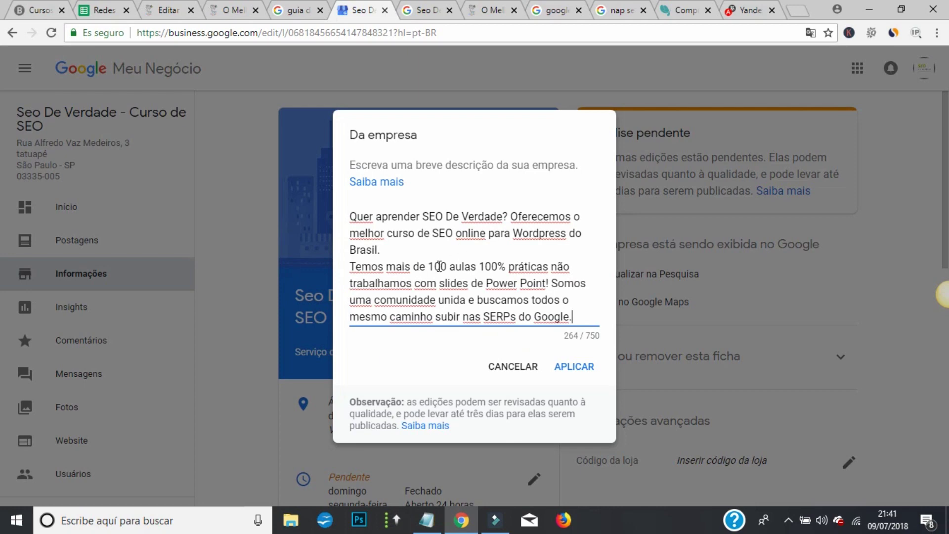
pyautogui.moveTo(434, 266); pyautogui.dragTo(463, 267)
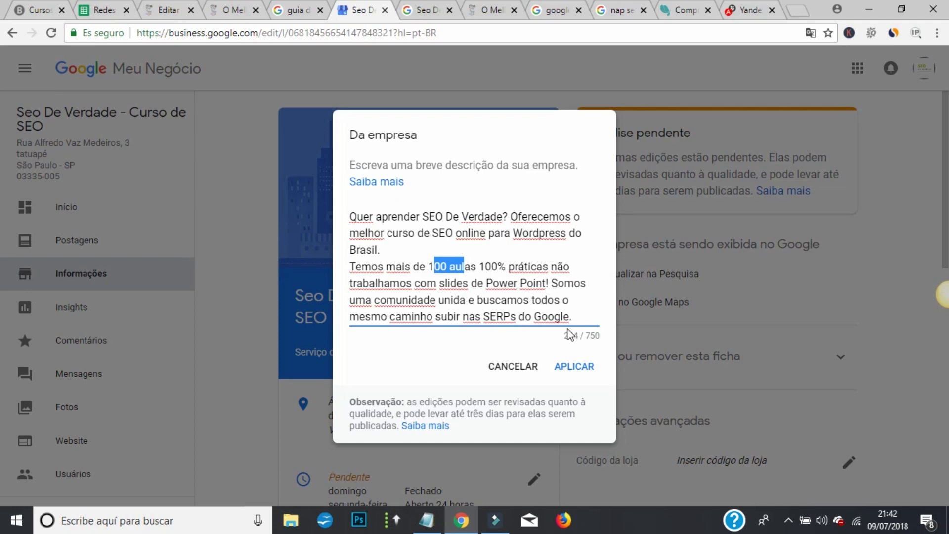
pyautogui.click(603, 333)
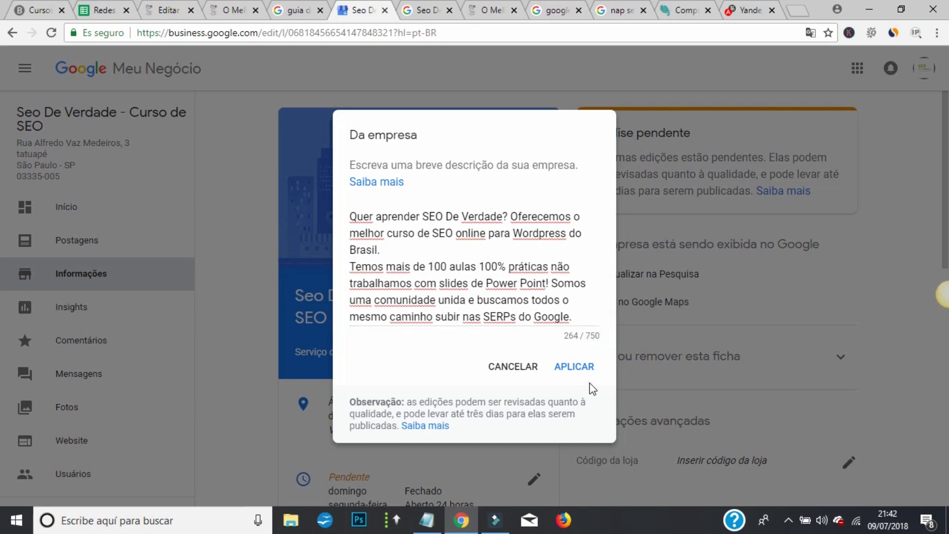
# - Apply the description, then open the Categoria editor and close it unchanged
pyautogui.click(577, 370)
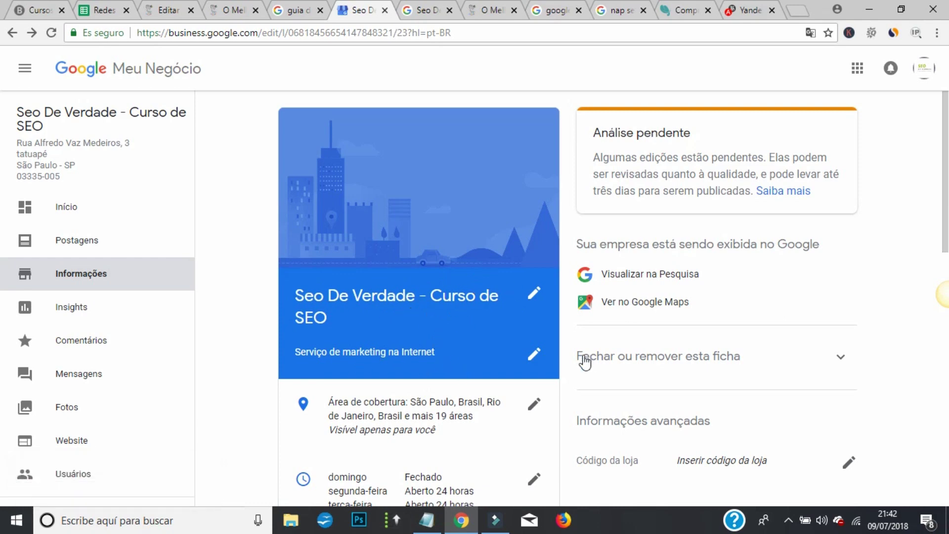
pyautogui.click(534, 357)
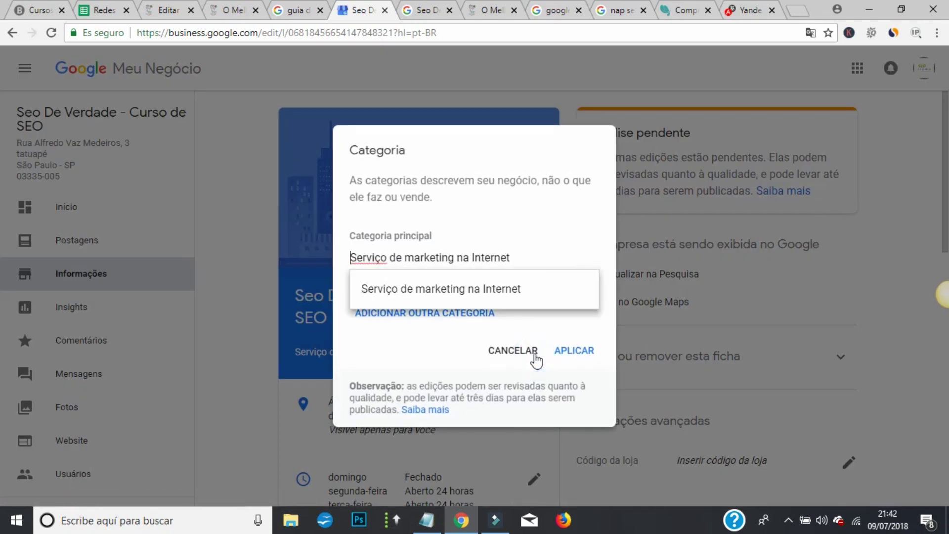
pyautogui.click(418, 342)
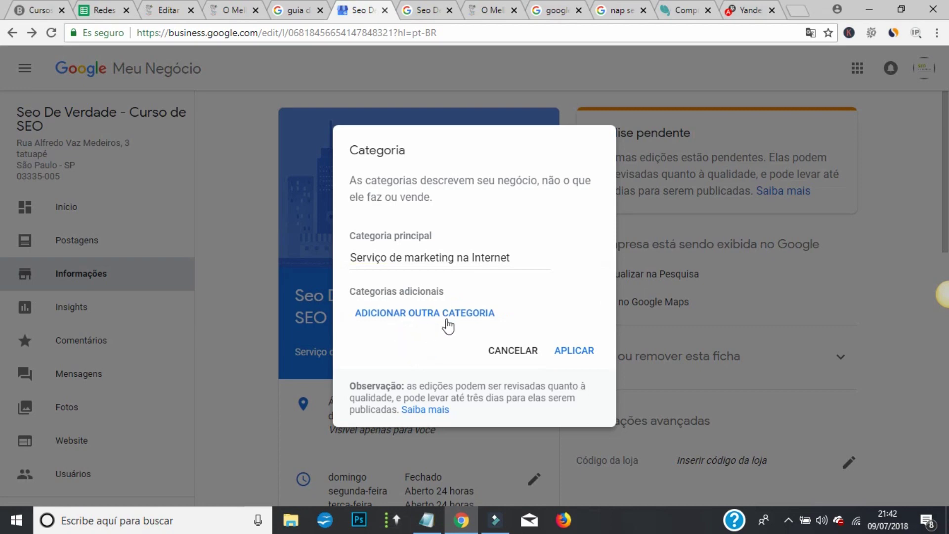
pyautogui.click(509, 351)
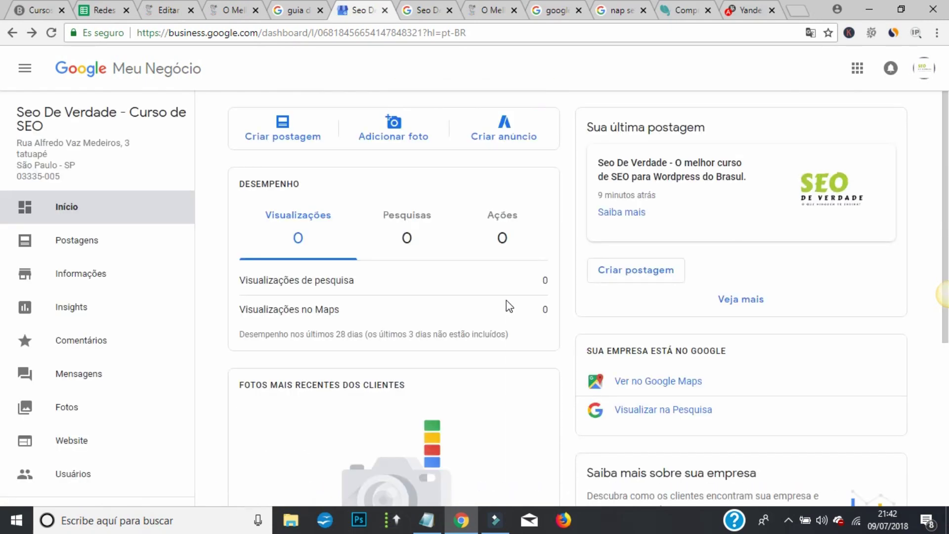
# - Go to the Seo De Verdade listing's Informações page from the sidebar
pyautogui.scroll(-5, 459, 195)
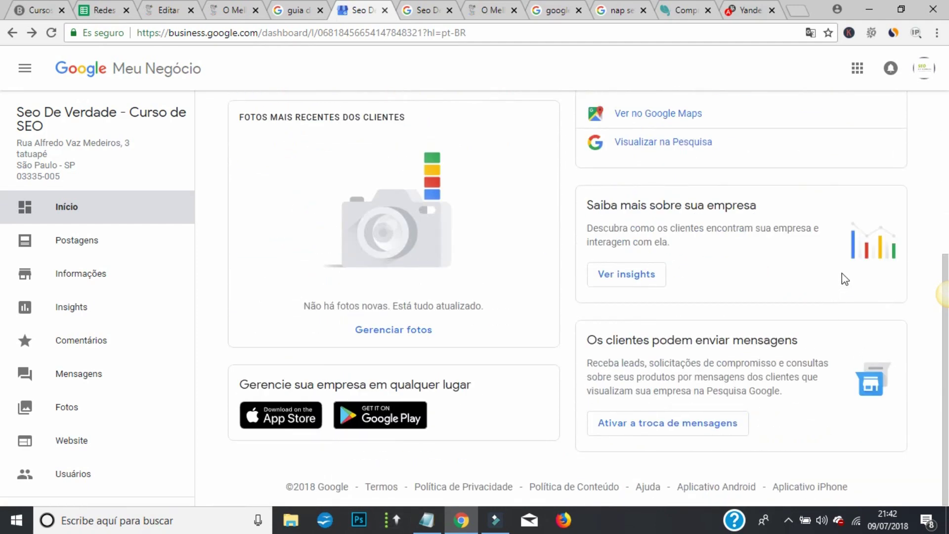
pyautogui.scroll(3, 844, 279)
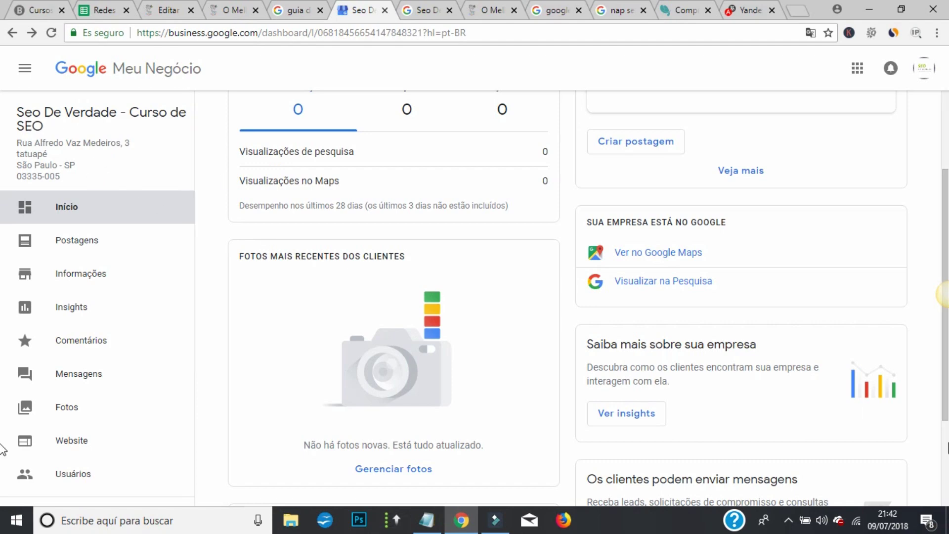
pyautogui.scroll(-3, 907, 418)
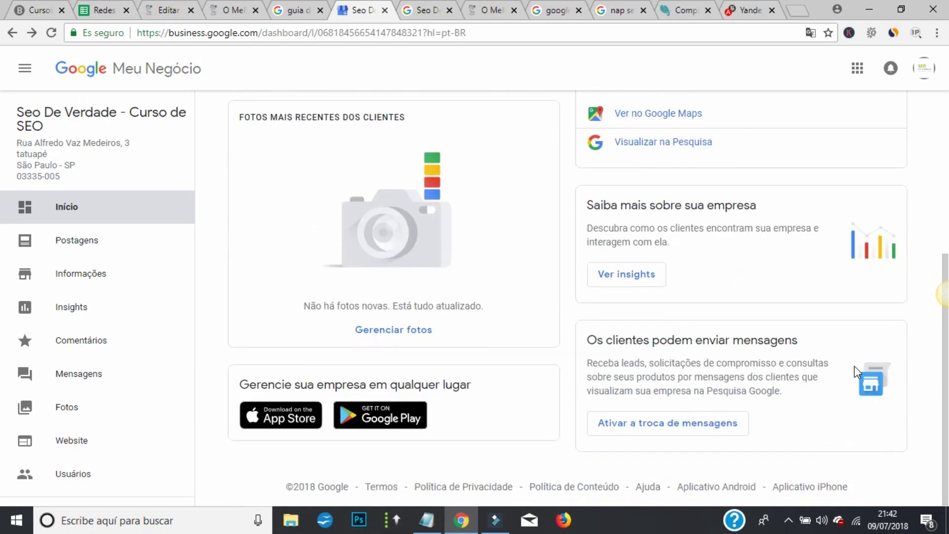
pyautogui.scroll(3, 854, 369)
pyautogui.scroll(3, 856, 372)
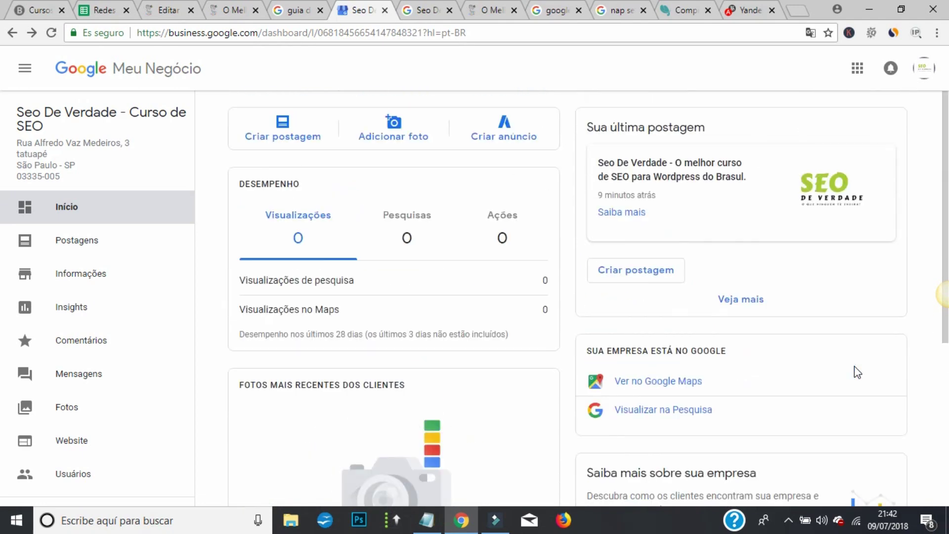
pyautogui.scroll(-3, 856, 372)
pyautogui.scroll(3, 856, 372)
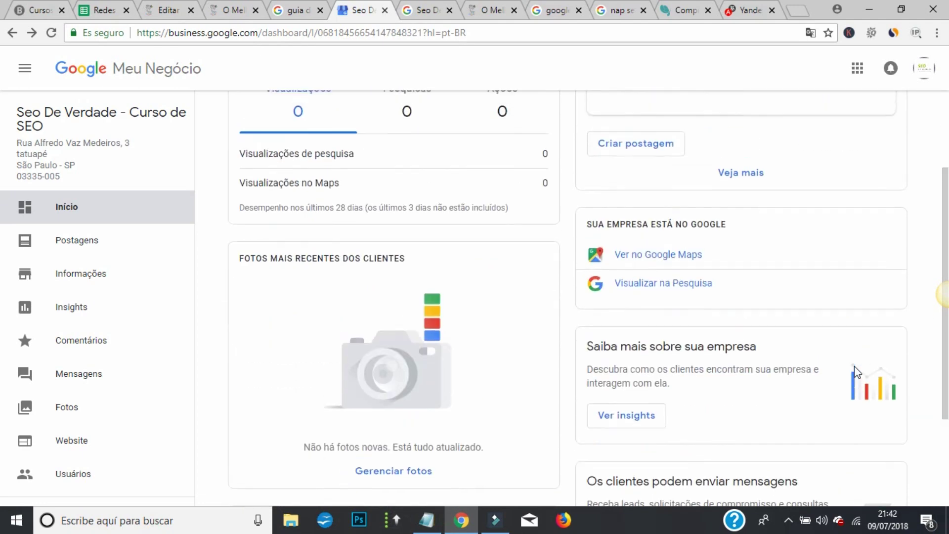
pyautogui.scroll(-3, 856, 372)
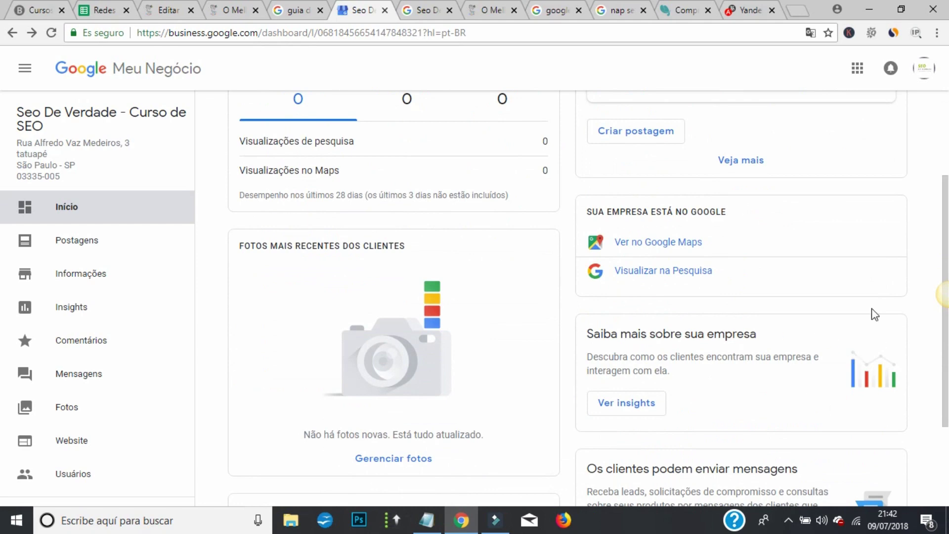
pyautogui.scroll(-3, 870, 313)
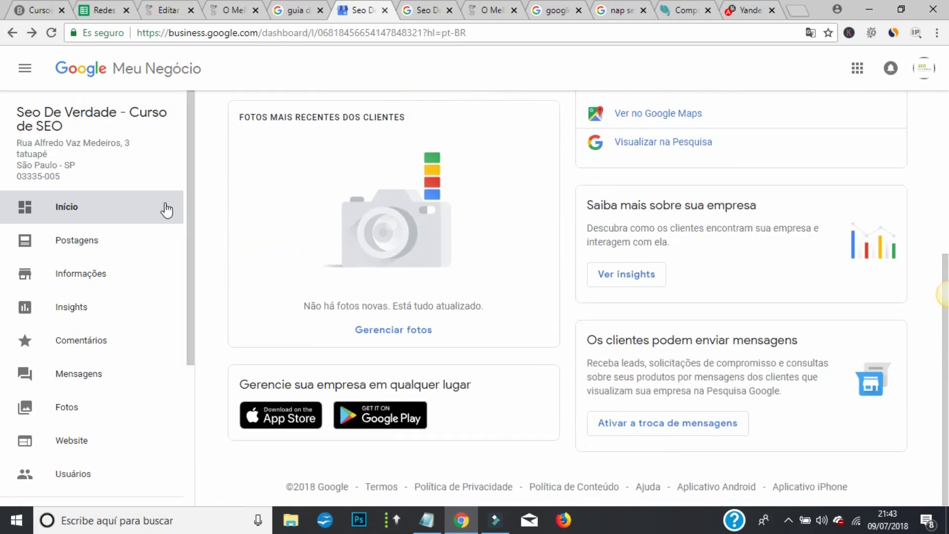
pyautogui.click(84, 272)
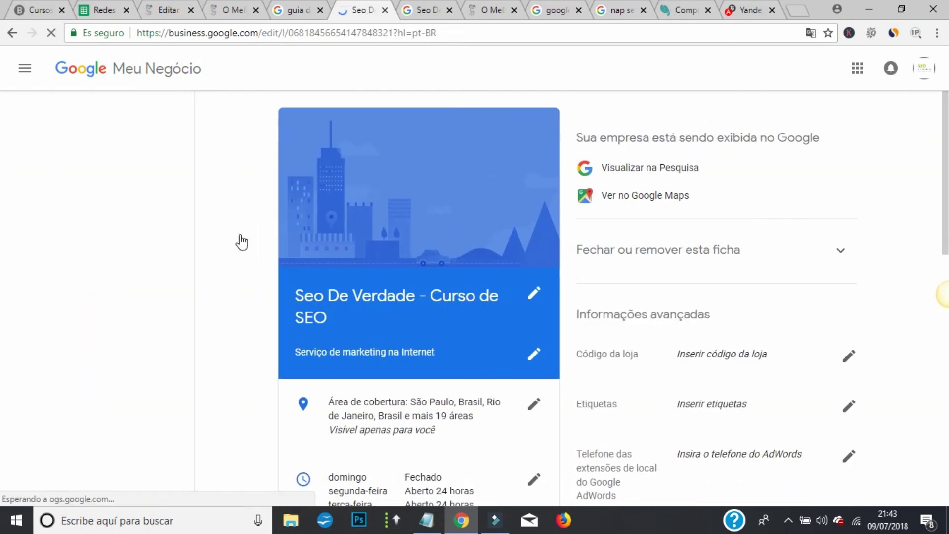
# - Open the URLs dialog from the Website row on the Informações page
pyautogui.scroll(-2, 437, 151)
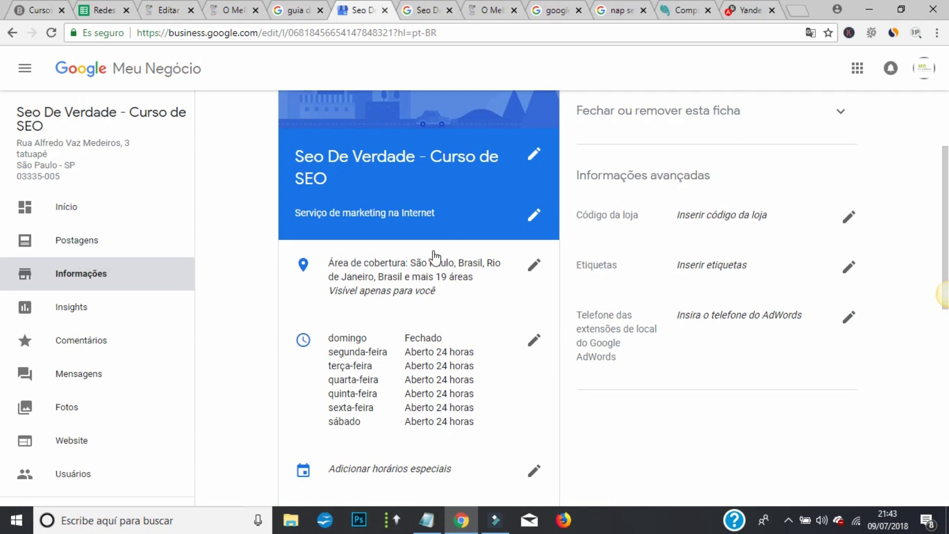
pyautogui.scroll(-4, 428, 346)
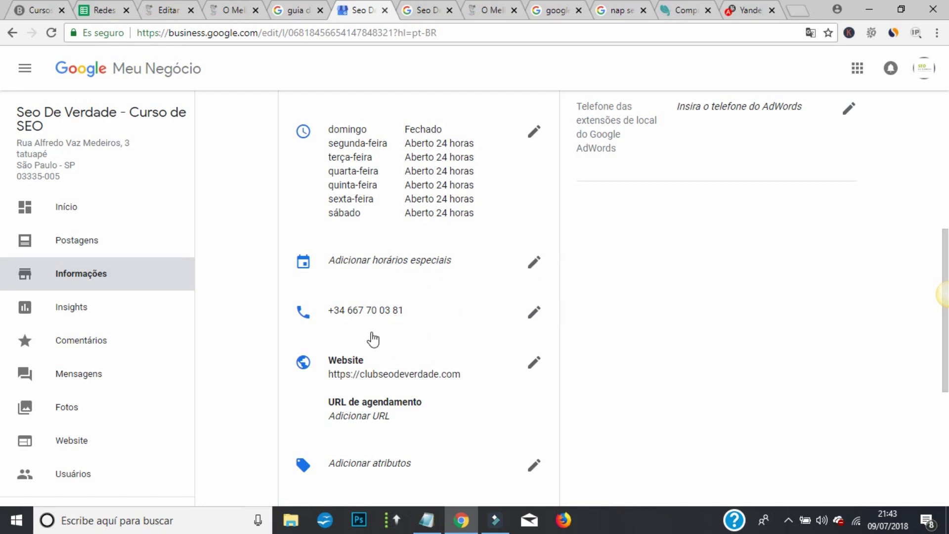
pyautogui.scroll(-1, 480, 322)
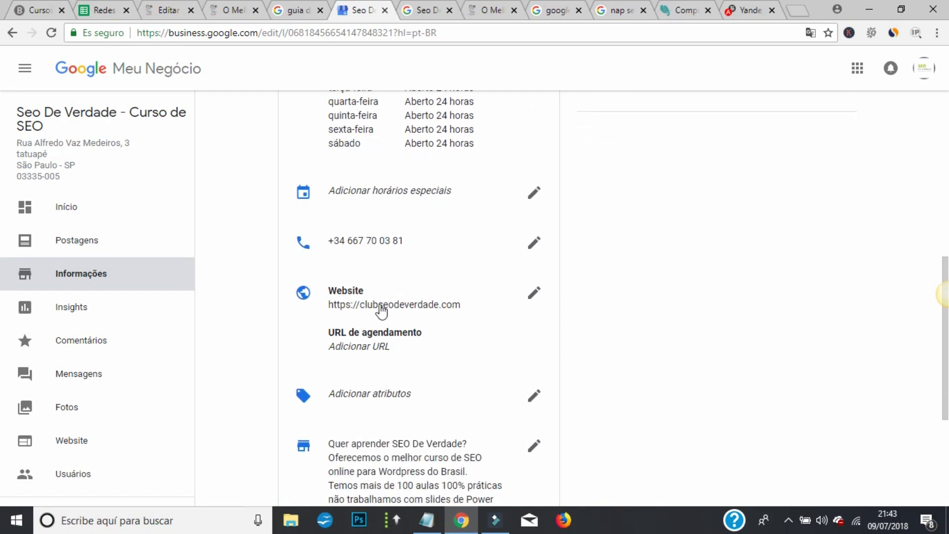
pyautogui.click(378, 347)
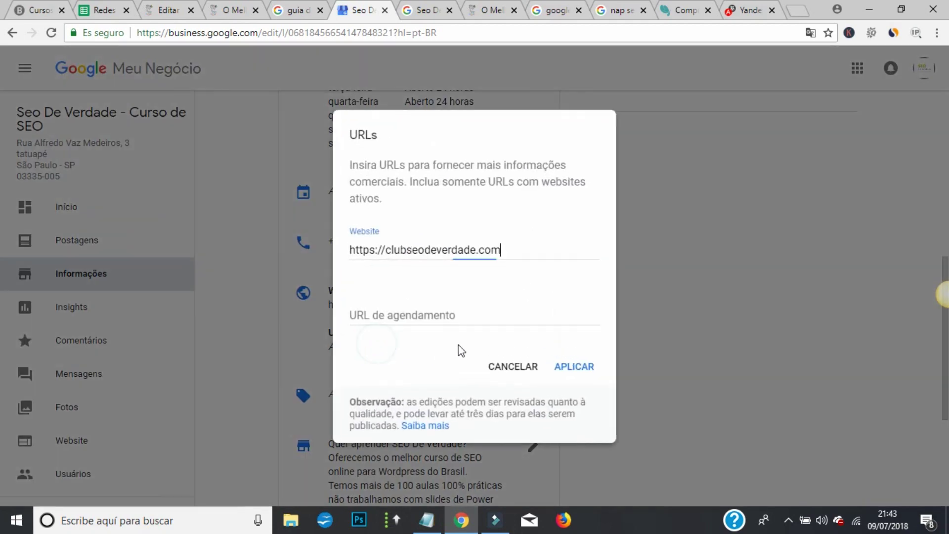
pyautogui.click(401, 316)
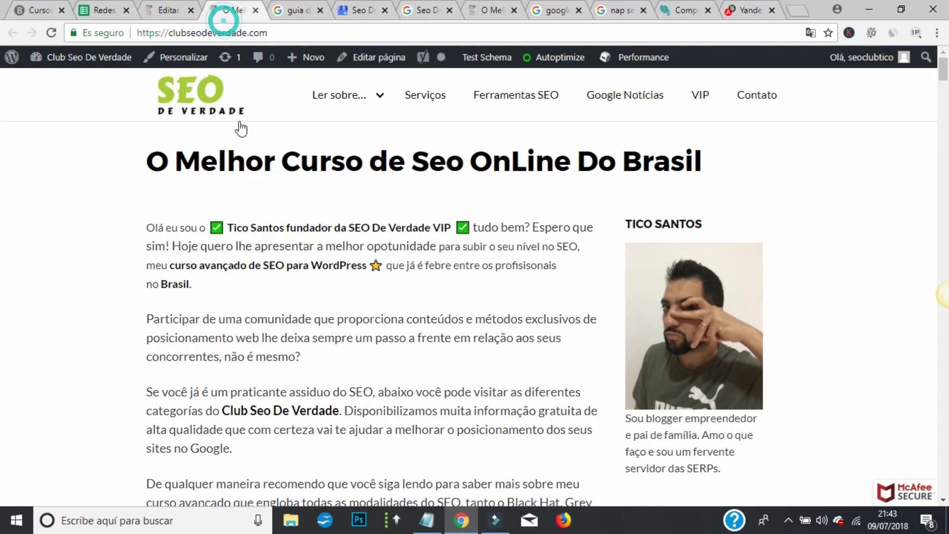
pyautogui.click(230, 10)
pyautogui.click(700, 97)
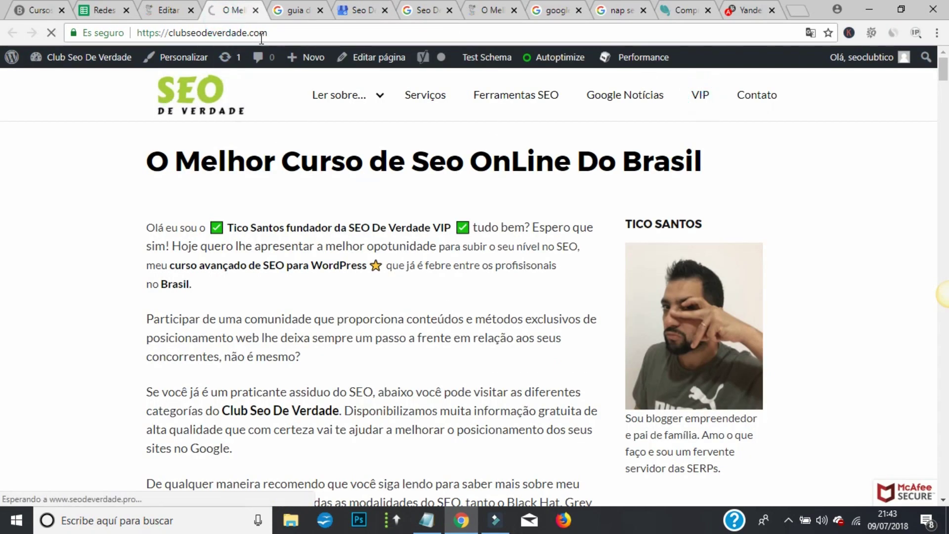
pyautogui.click(282, 33)
pyautogui.hotkey('ctrl', 'c')
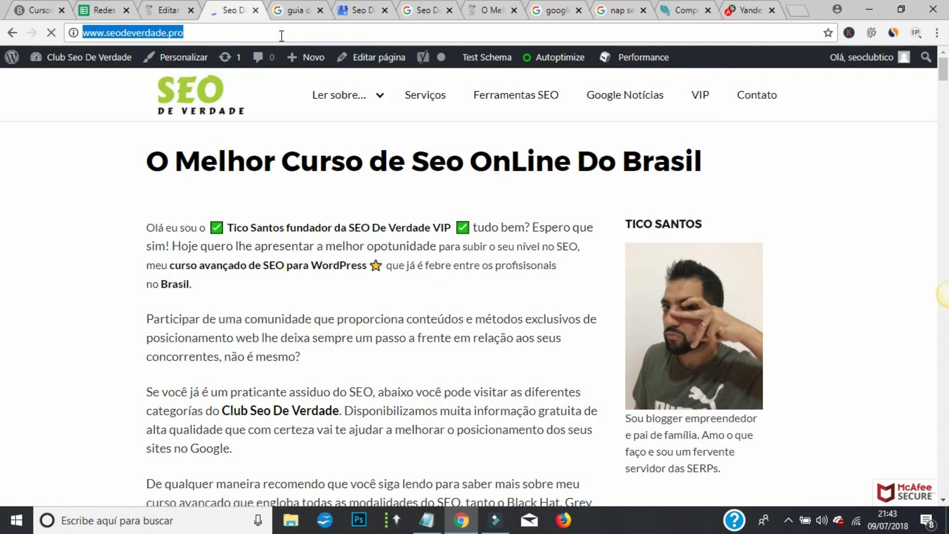
pyautogui.click(173, 8)
pyautogui.click(294, 10)
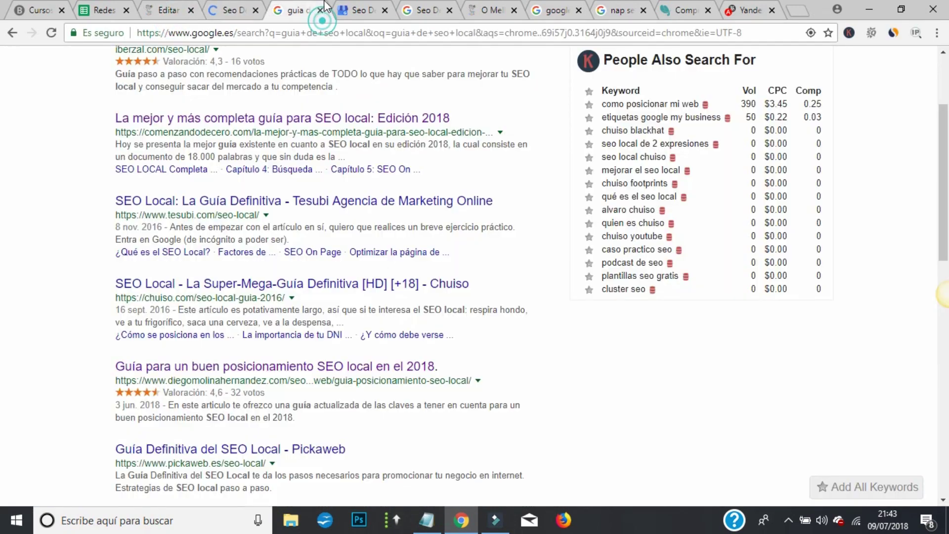
pyautogui.click(358, 10)
pyautogui.hotkey('ctrl', 'v')
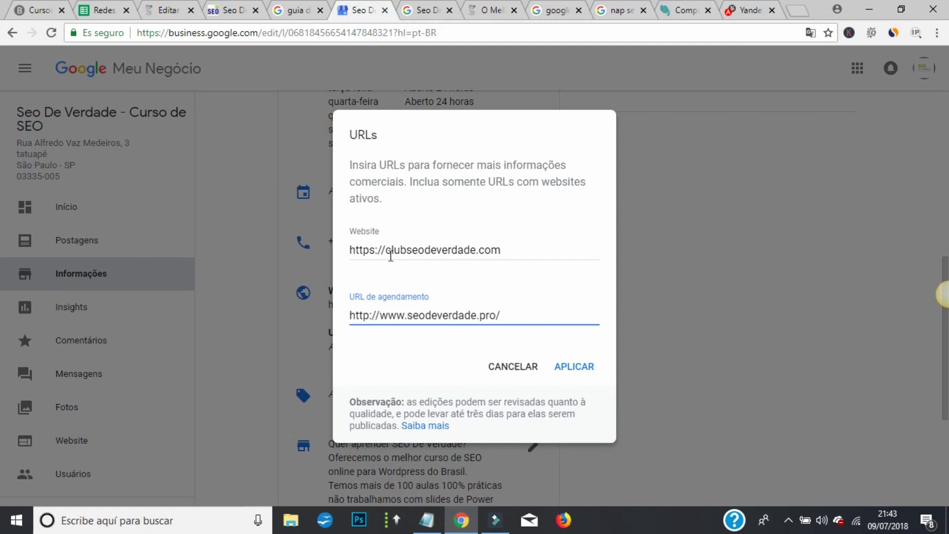
# - Apply the scheduling URL, then open the Atributos editor via Adicionar atributos
pyautogui.click(575, 366)
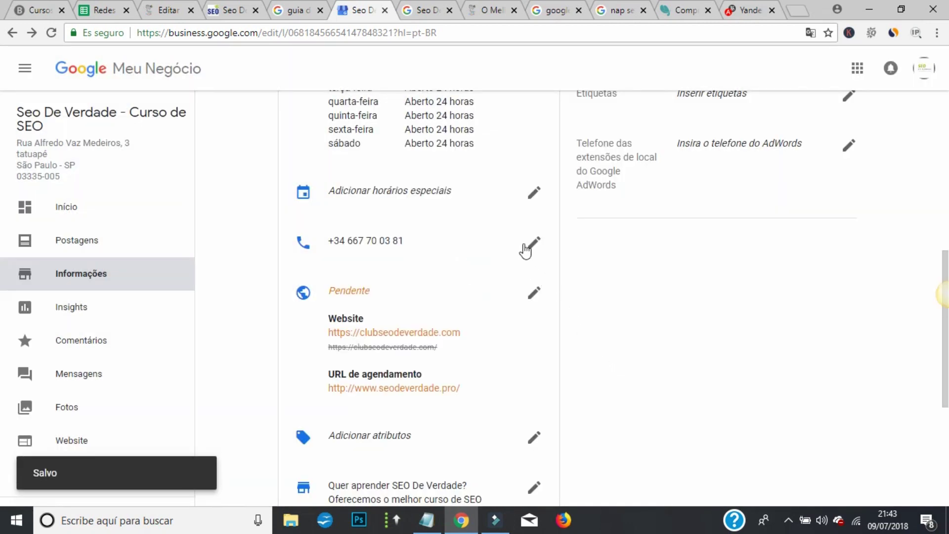
pyautogui.scroll(-1, 525, 250)
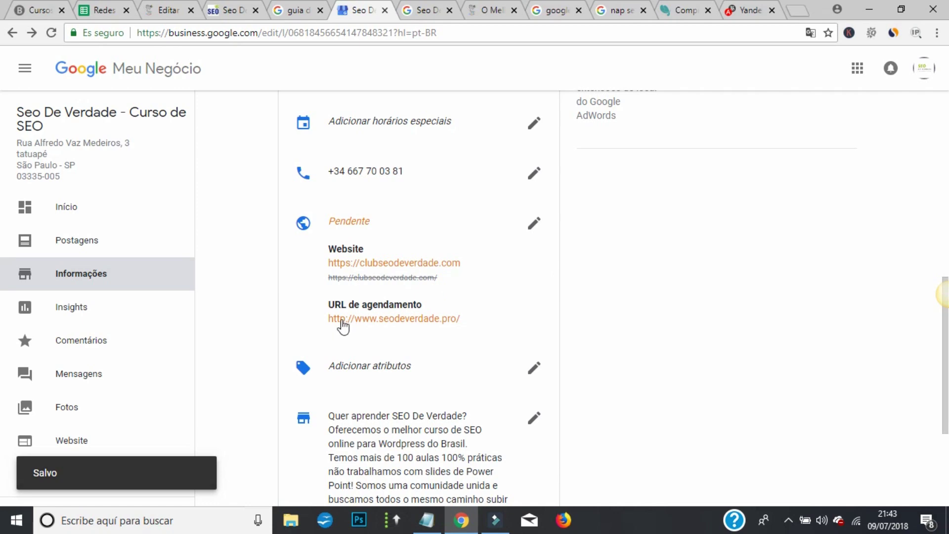
pyautogui.scroll(-2, 459, 269)
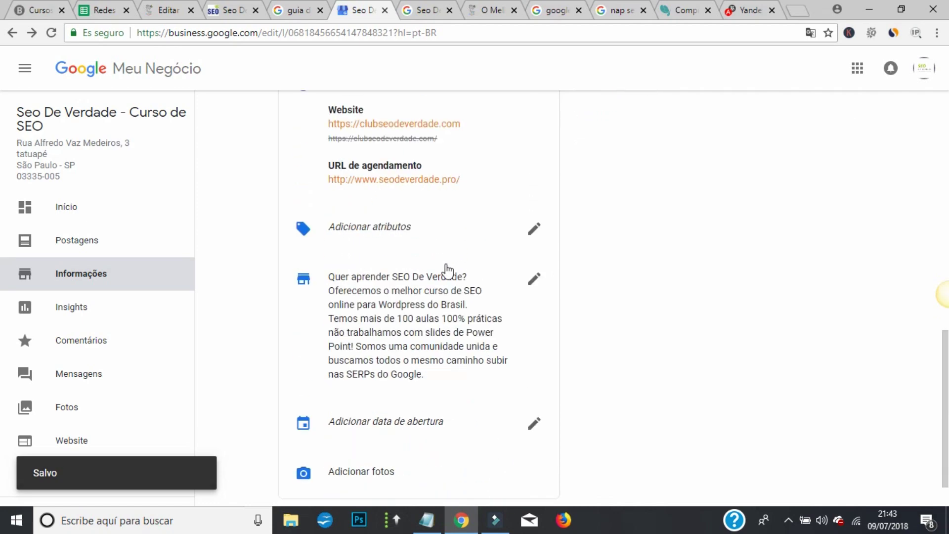
pyautogui.click(536, 231)
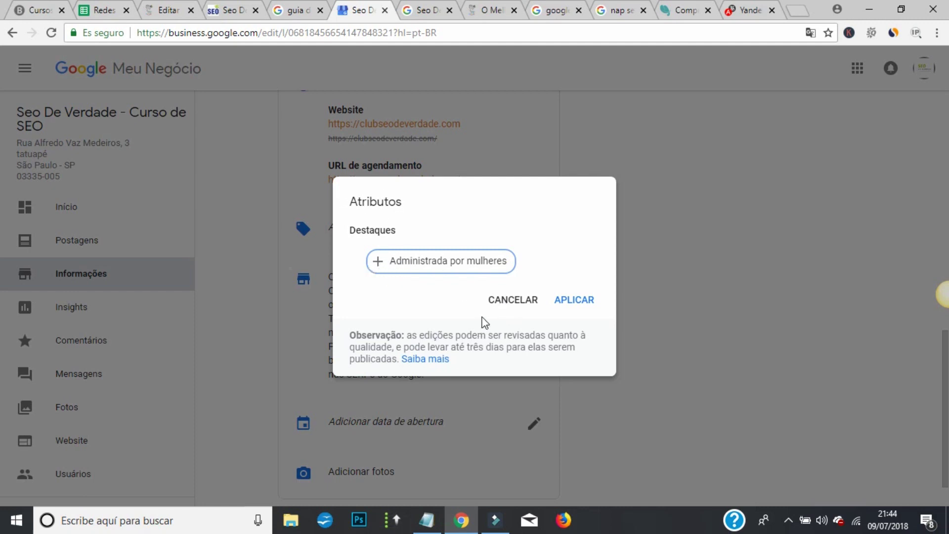
# - Cancel the Atributos dialog without adding attributes and scroll down the Informações page
pyautogui.click(509, 300)
pyautogui.scroll(-2, 408, 269)
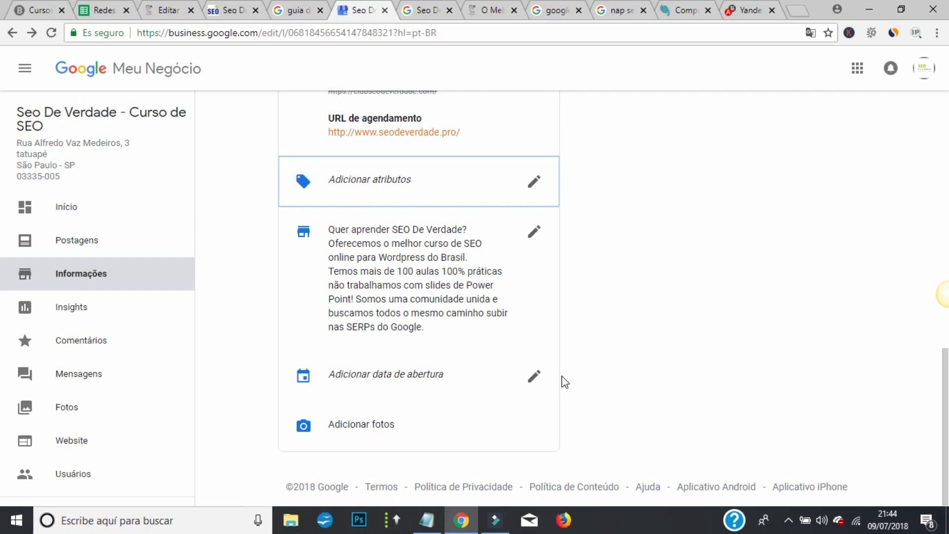
# - Set the business opening date to 10 junho 2017 and apply it
pyautogui.click(534, 381)
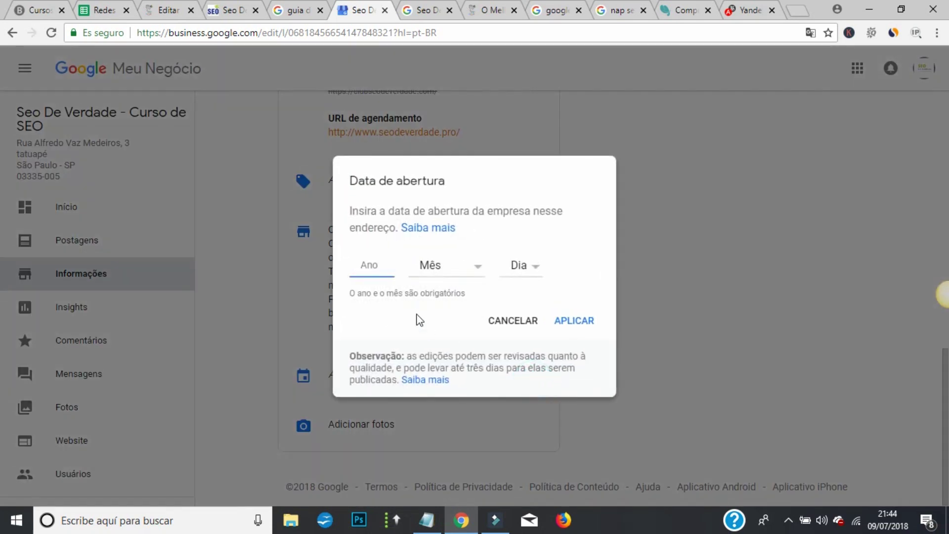
pyautogui.click(466, 274)
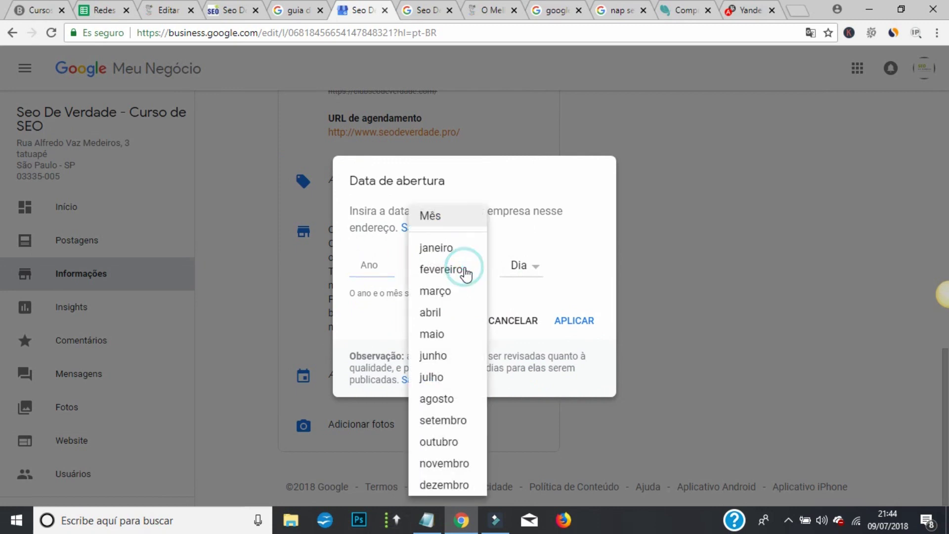
pyautogui.click(446, 355)
pyautogui.click(518, 266)
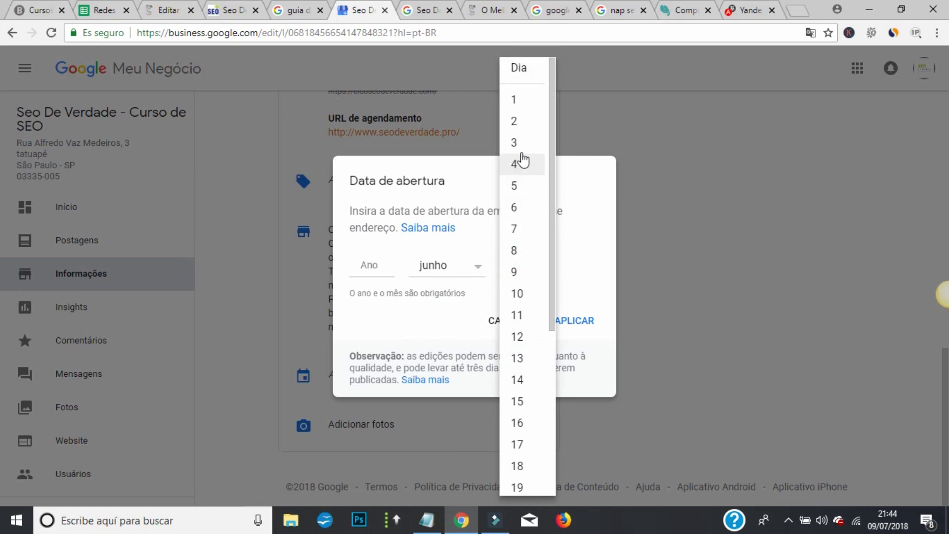
pyautogui.click(520, 296)
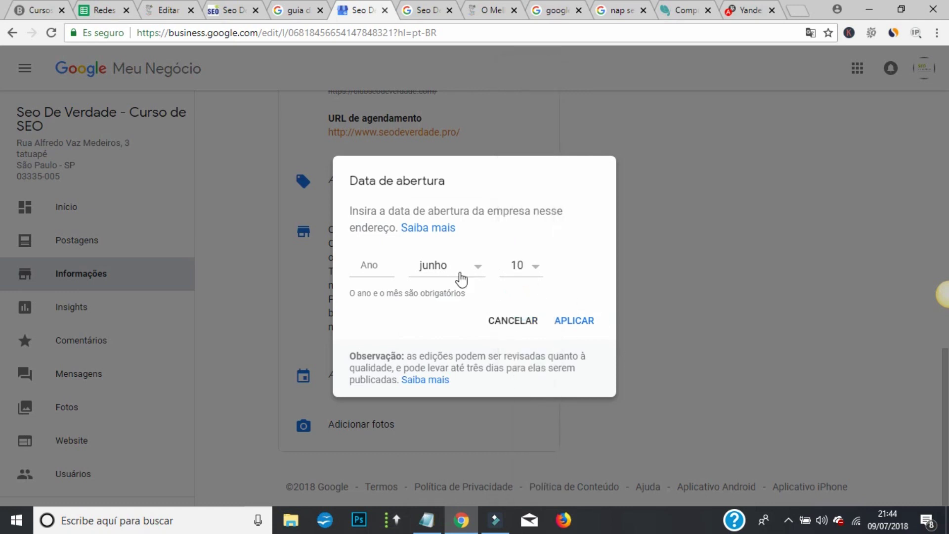
pyautogui.click(376, 265)
pyautogui.click(573, 319)
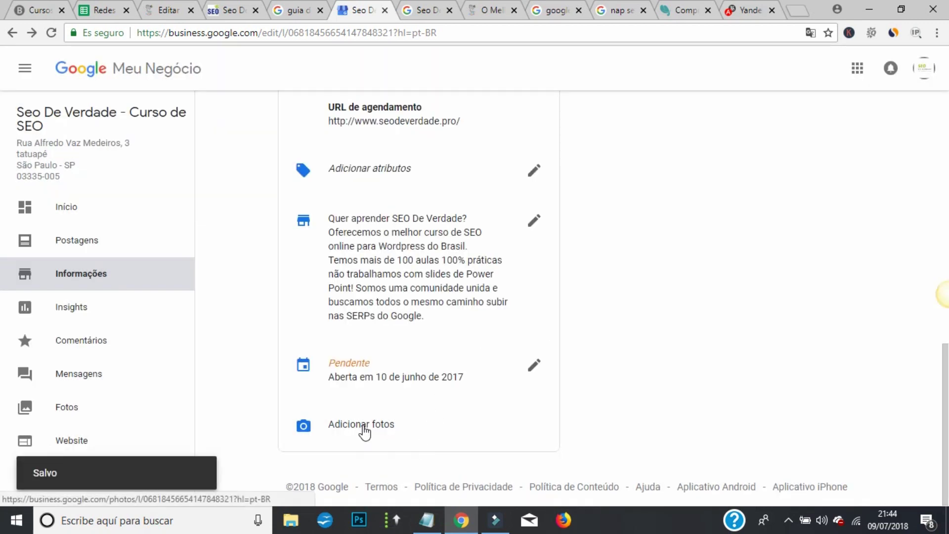
pyautogui.scroll(10, 662, 372)
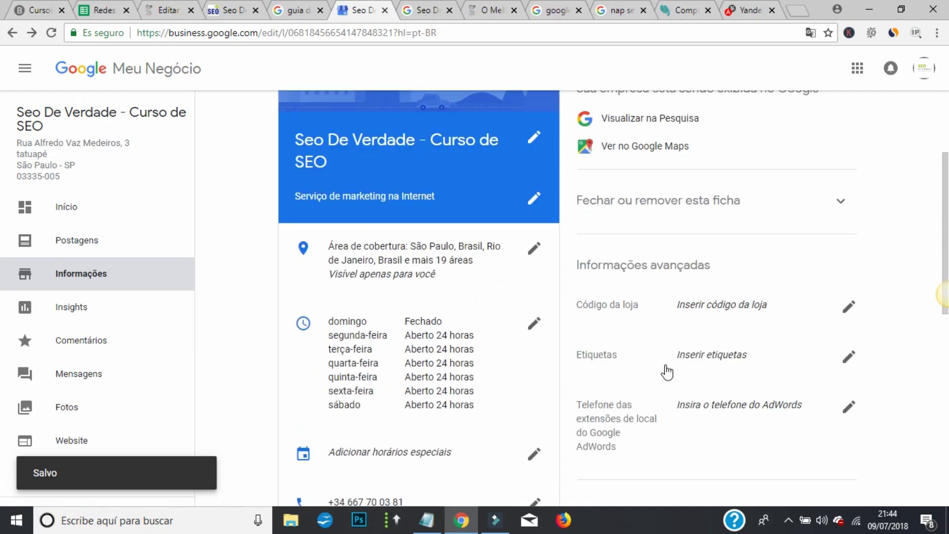
pyautogui.scroll(-3, 696, 332)
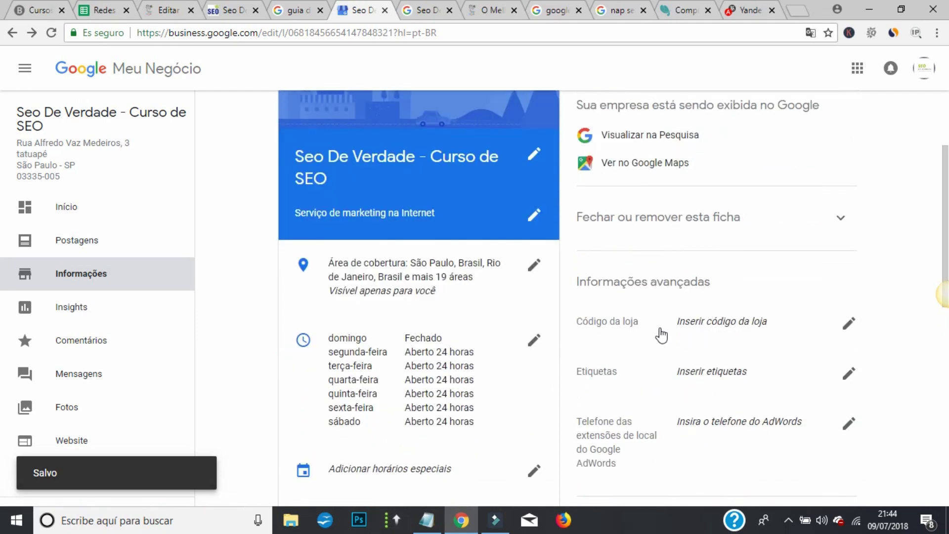
# - Cancel the store code edit, leaving it blank, and bring up the Etiquetas editor
pyautogui.click(847, 324)
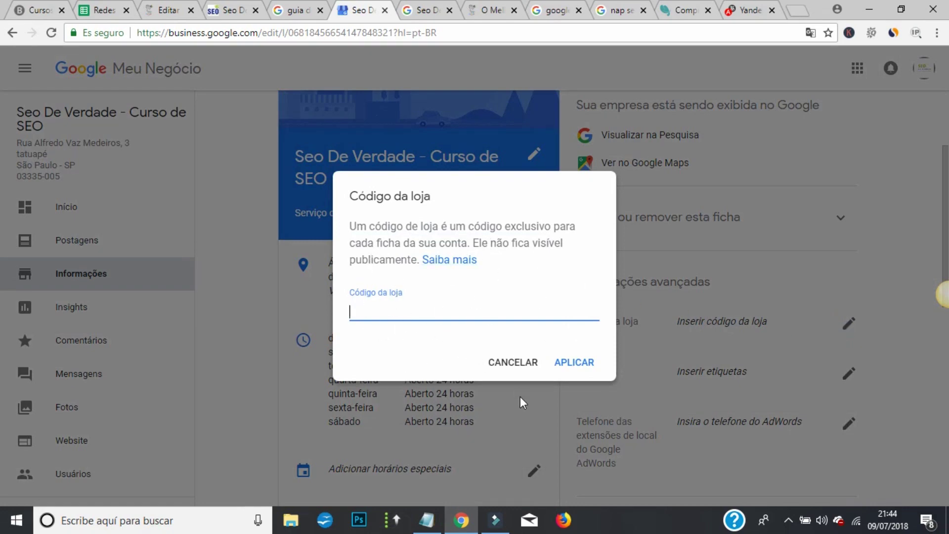
pyautogui.click(505, 367)
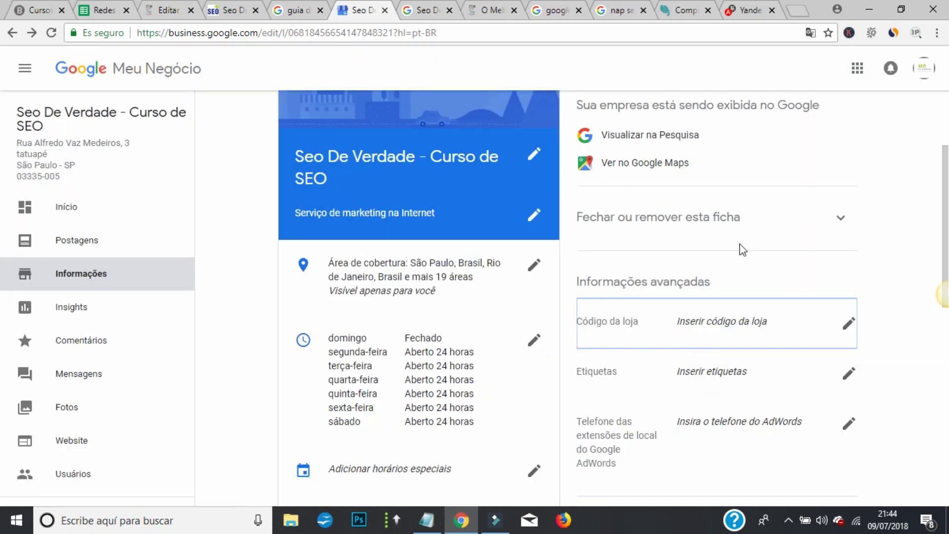
pyautogui.click(847, 372)
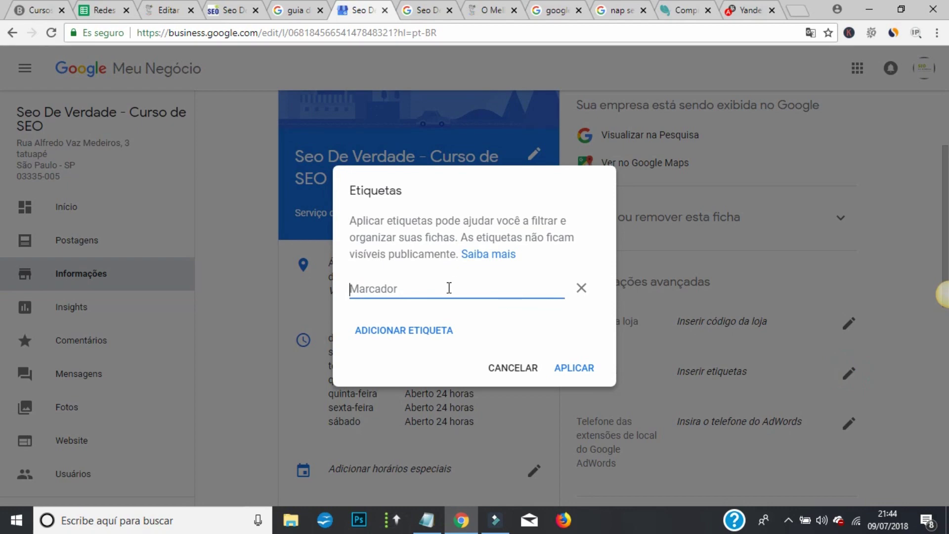
# - Fill the first three label fields with seo, Marketing Digital and Consultor SEO
pyautogui.click(449, 287)
pyautogui.write('seo')
pyautogui.click(409, 331)
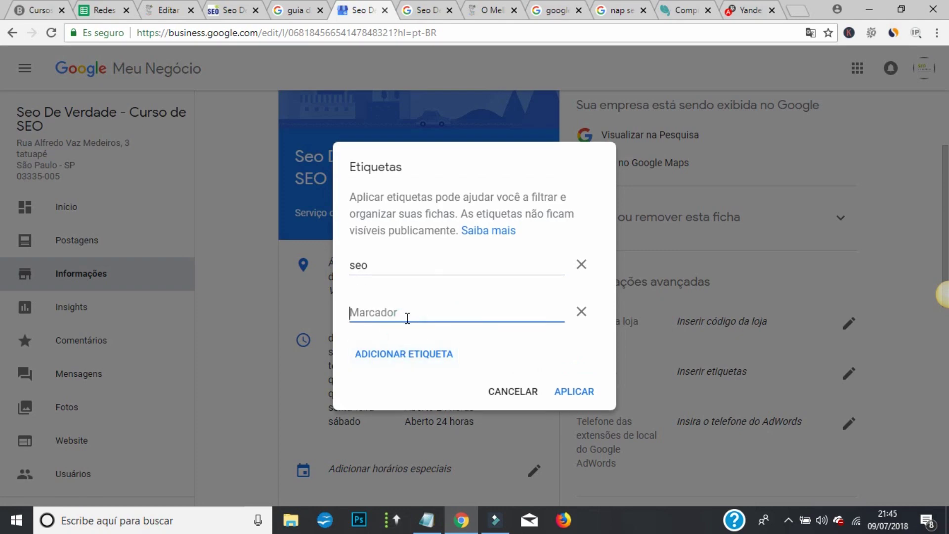
pyautogui.write('Marketing Digital')
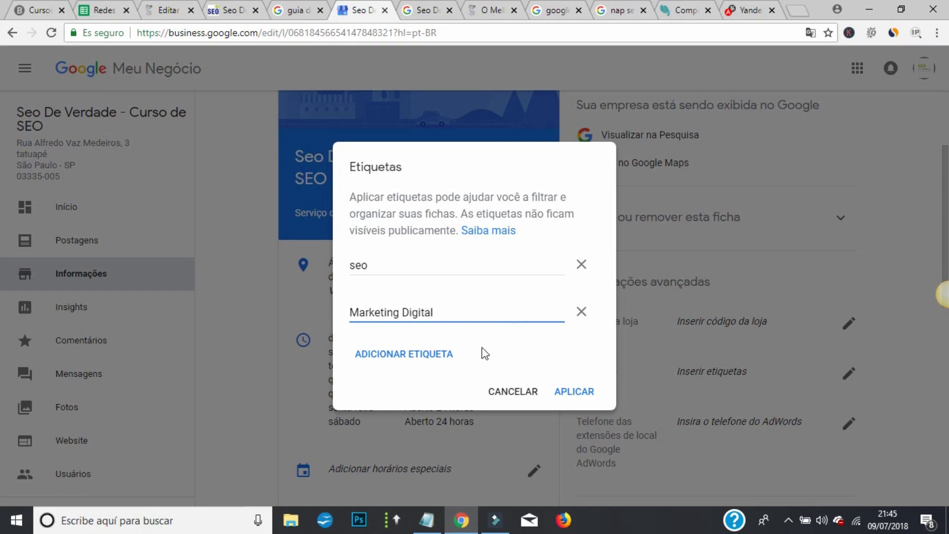
pyautogui.click(420, 354)
pyautogui.write('Consultor SEO')
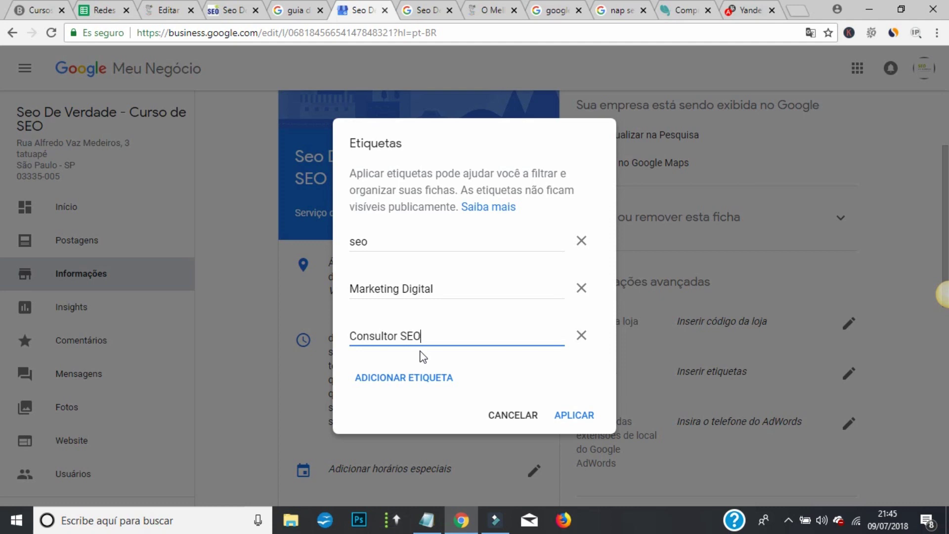
# - Add labels Curso de SEO, Posicionamento web and Posicionamento seo, then apply all six
pyautogui.rightClick(403, 348)
pyautogui.click(404, 377)
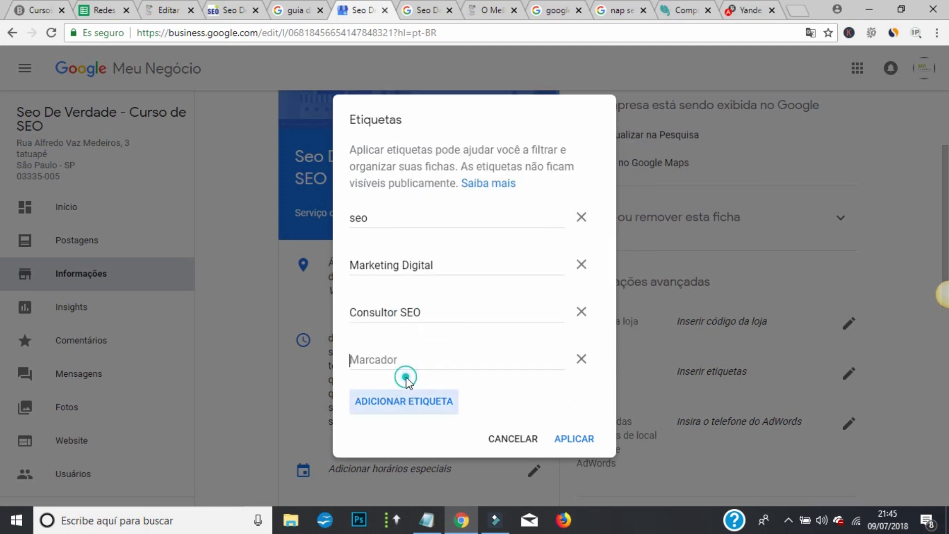
pyautogui.write('Curso de SEO')
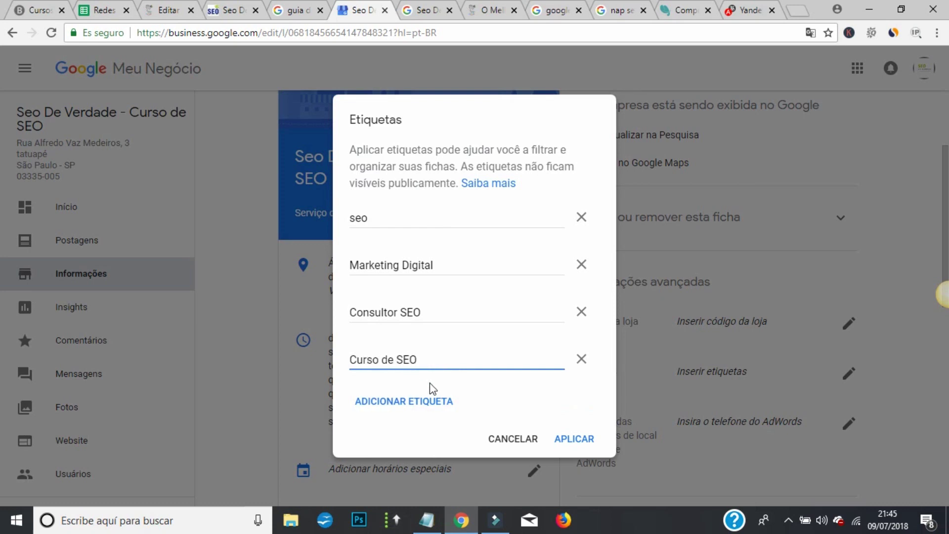
pyautogui.click(430, 404)
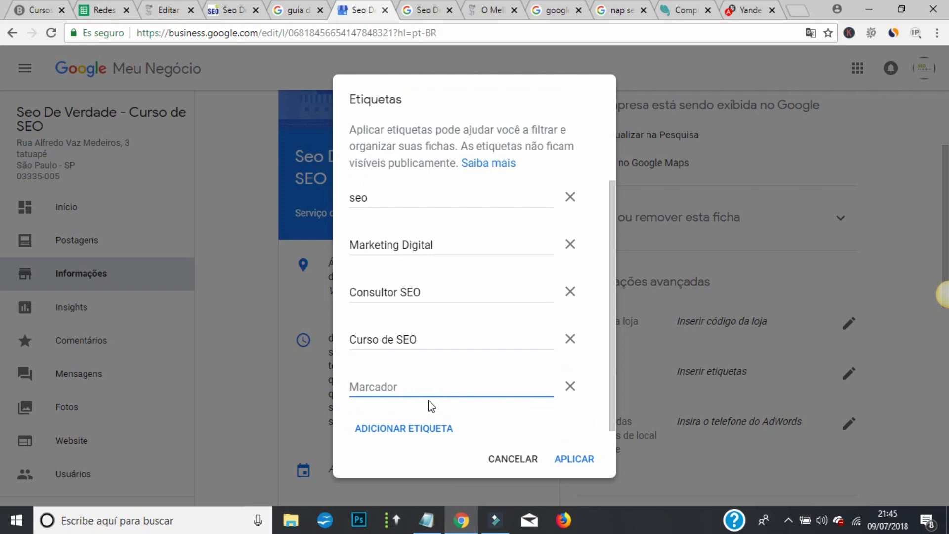
pyautogui.write('Posicionamento web')
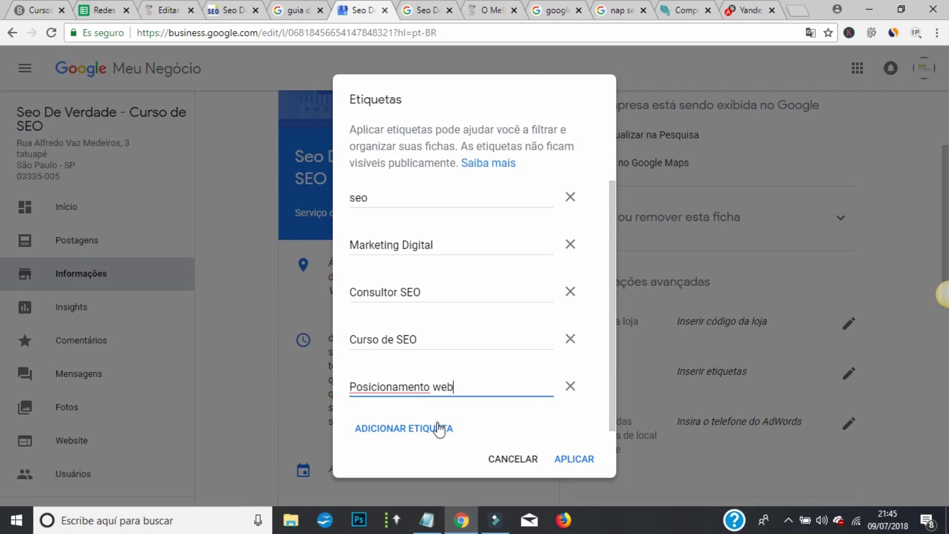
pyautogui.click(438, 428)
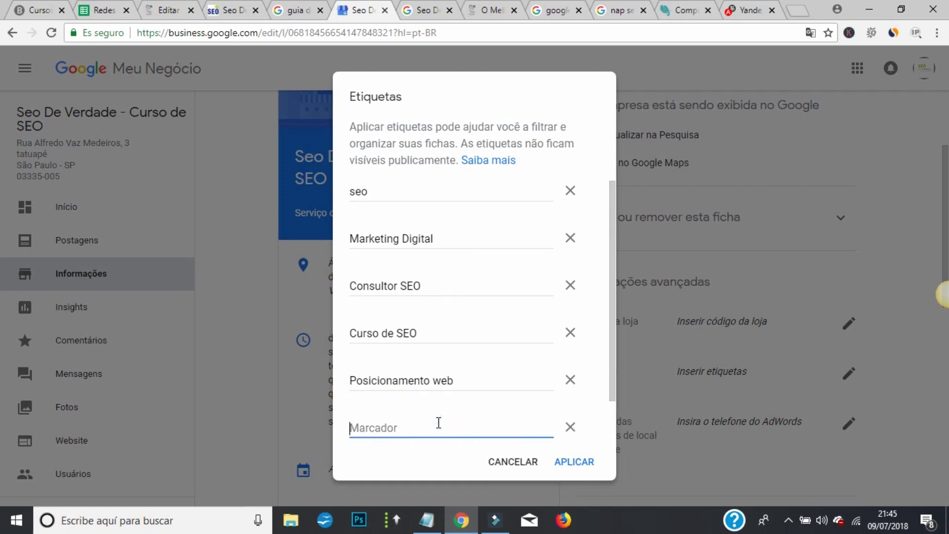
pyautogui.write('Posicionamento seo')
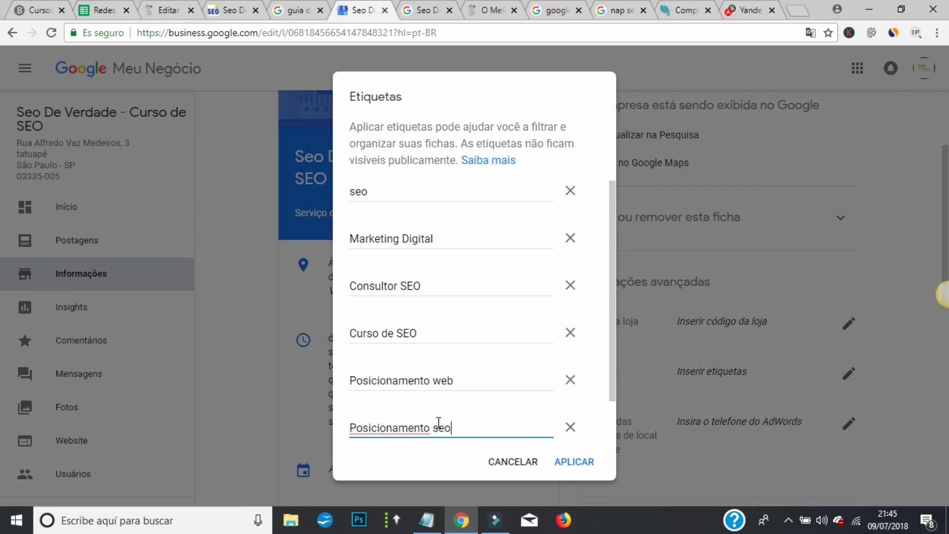
pyautogui.click(573, 458)
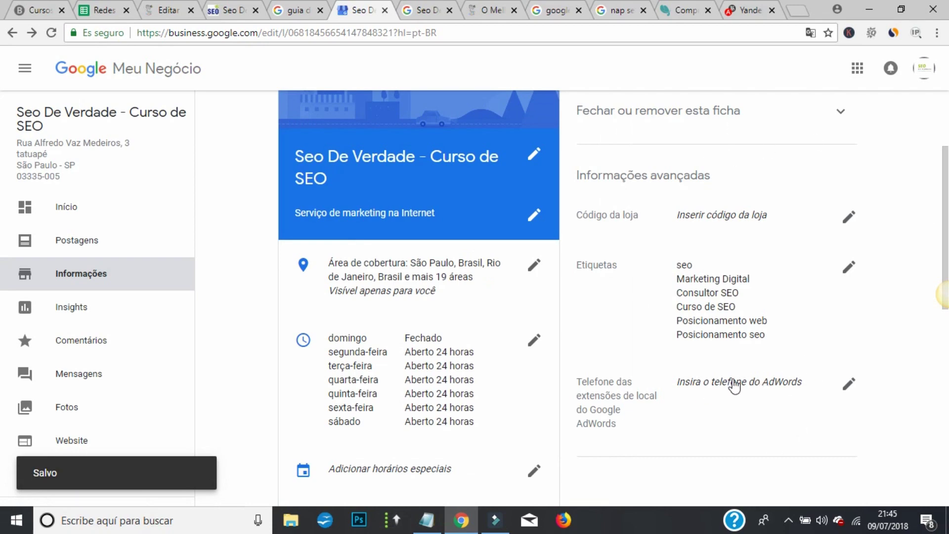
pyautogui.scroll(-5, 736, 386)
pyautogui.scroll(-3, 692, 193)
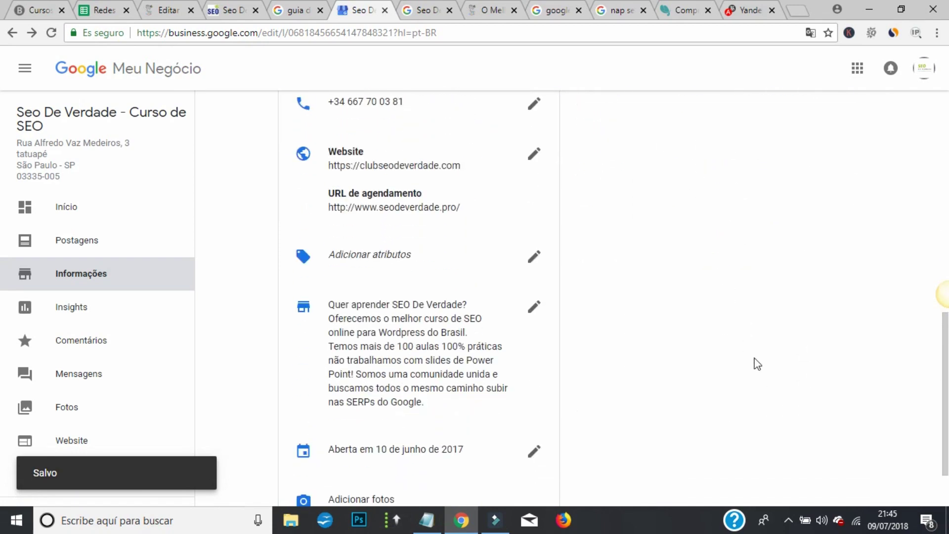
pyautogui.scroll(10, 757, 364)
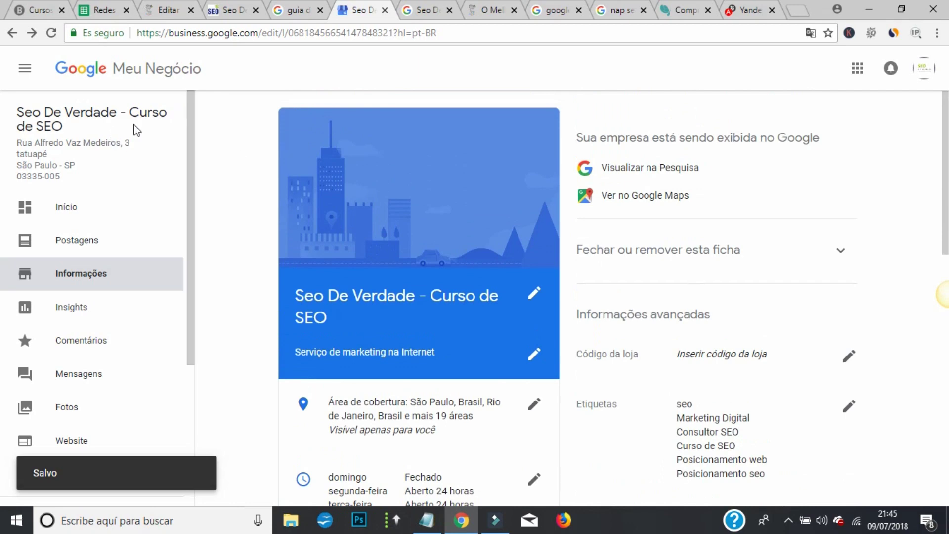
pyautogui.scroll(-2, 187, 153)
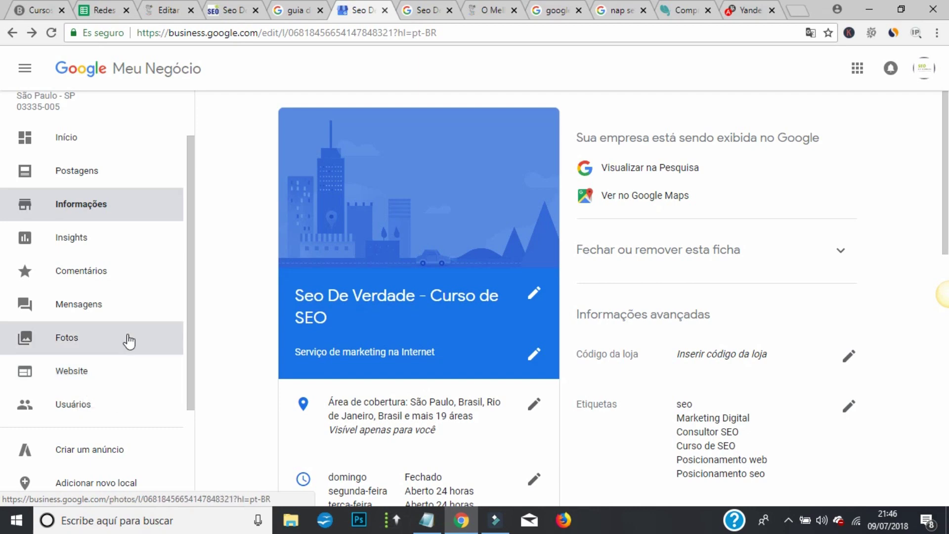
pyautogui.scroll(-3, 127, 336)
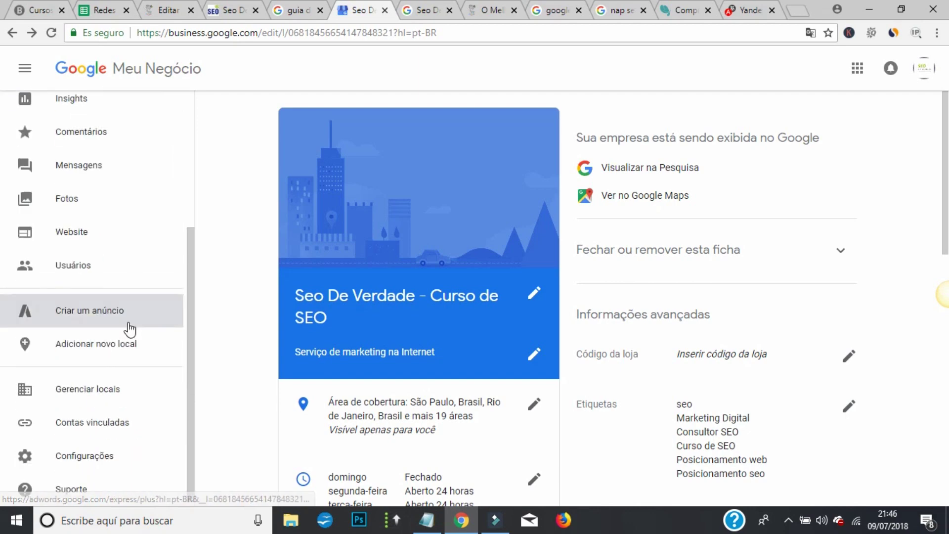
pyautogui.click(70, 270)
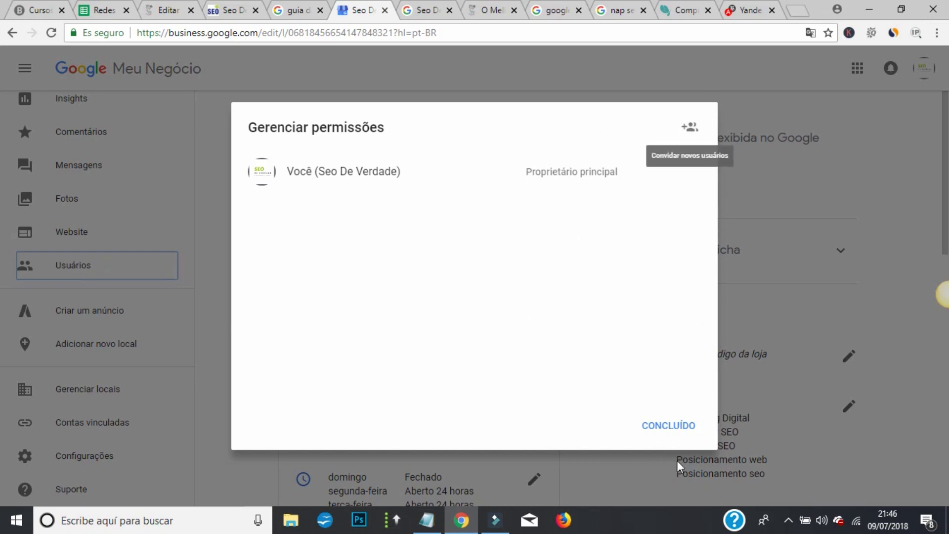
pyautogui.click(678, 432)
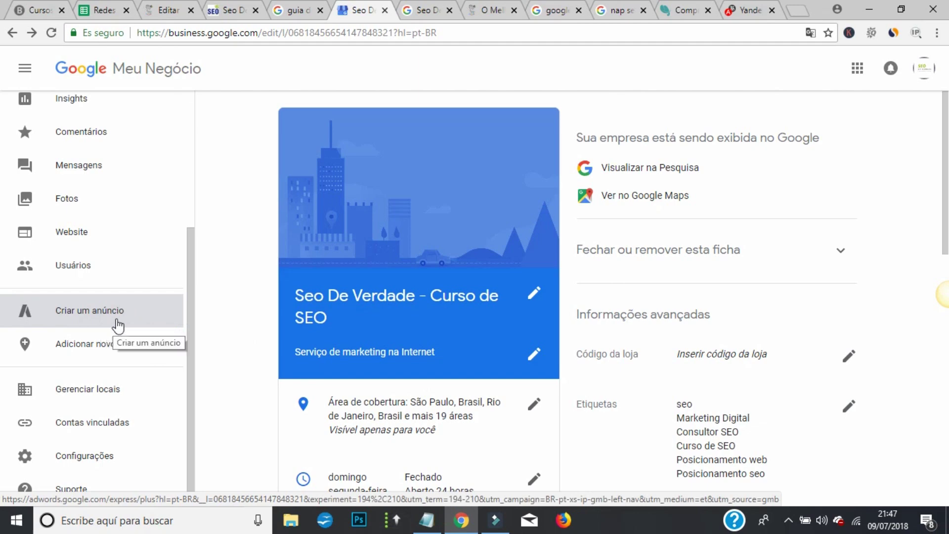
pyautogui.scroll(-1, 106, 331)
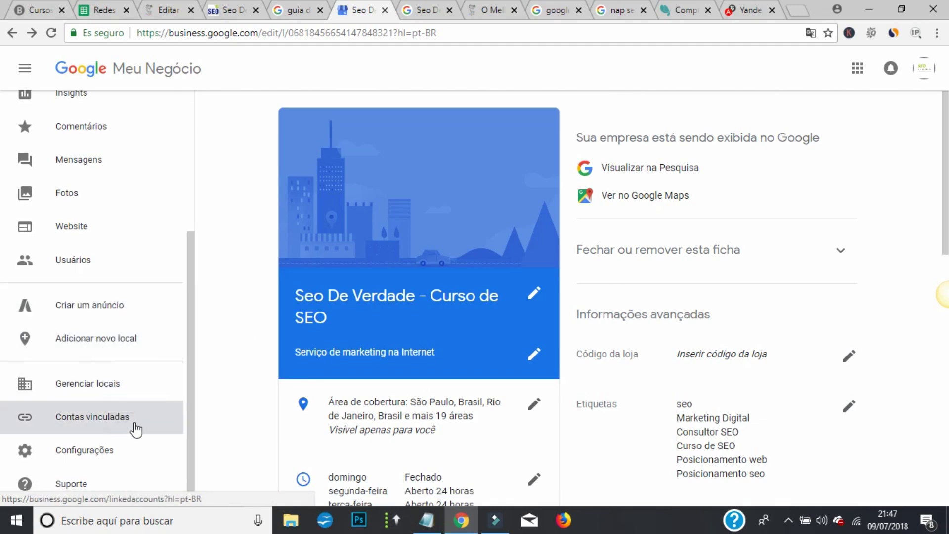
pyautogui.scroll(3, 105, 290)
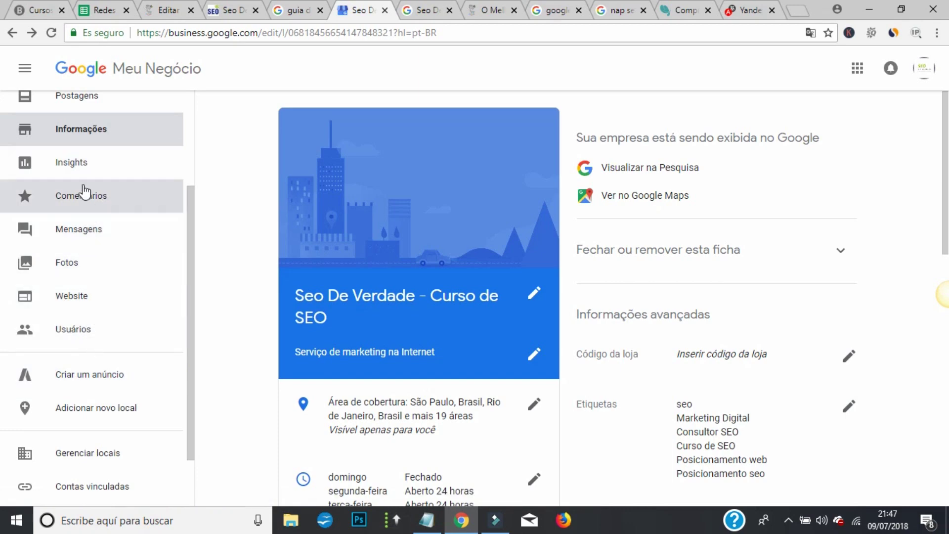
pyautogui.scroll(1, 85, 193)
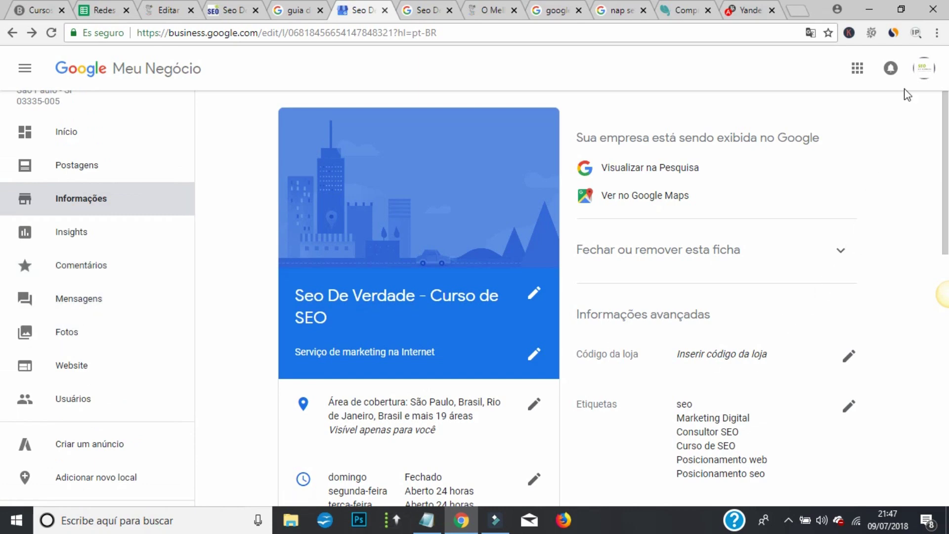
pyautogui.click(923, 67)
# - Sign out of the current account and choose to sign in with another account
pyautogui.click(924, 254)
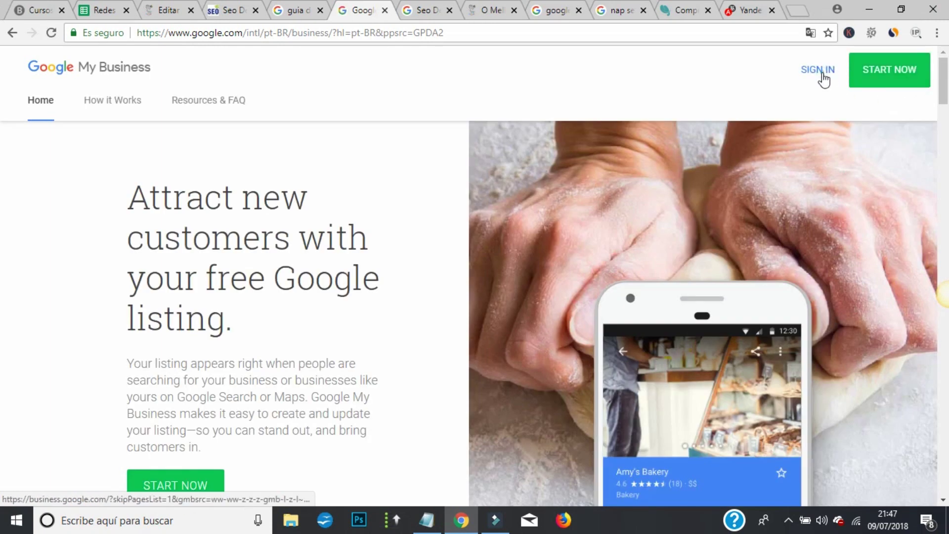
pyautogui.click(819, 71)
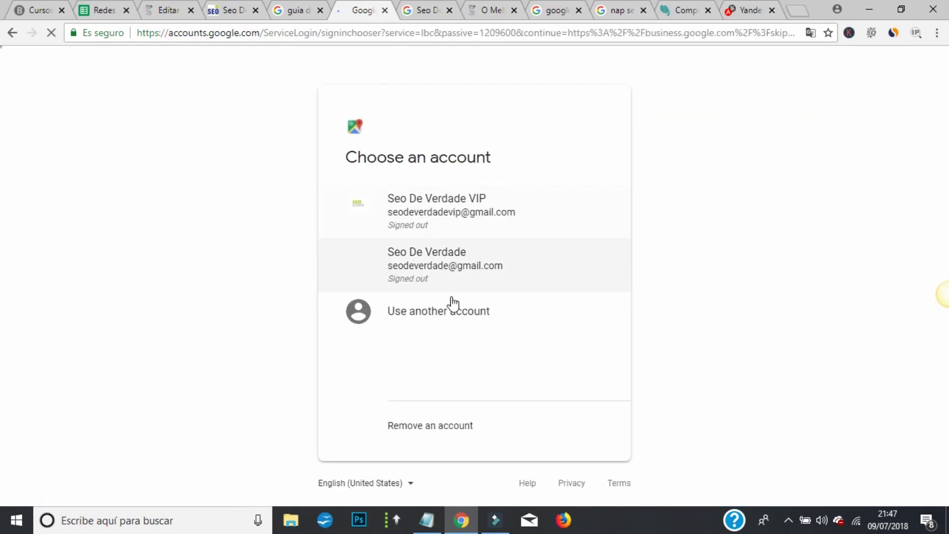
pyautogui.click(443, 313)
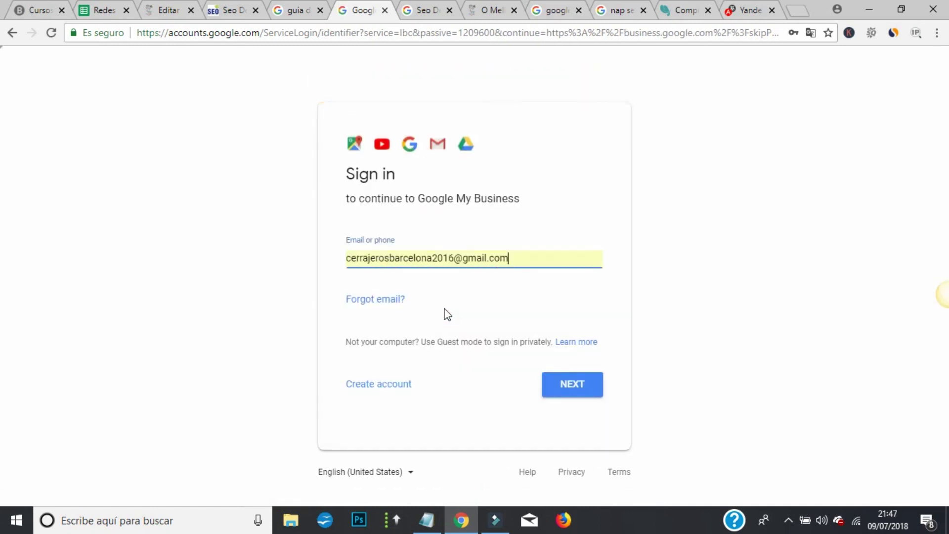
# - Enter the other account's e-mail and password to reach the Cannábis Club Mr.Teddy dashboard
pyautogui.tripleClick(515, 259)
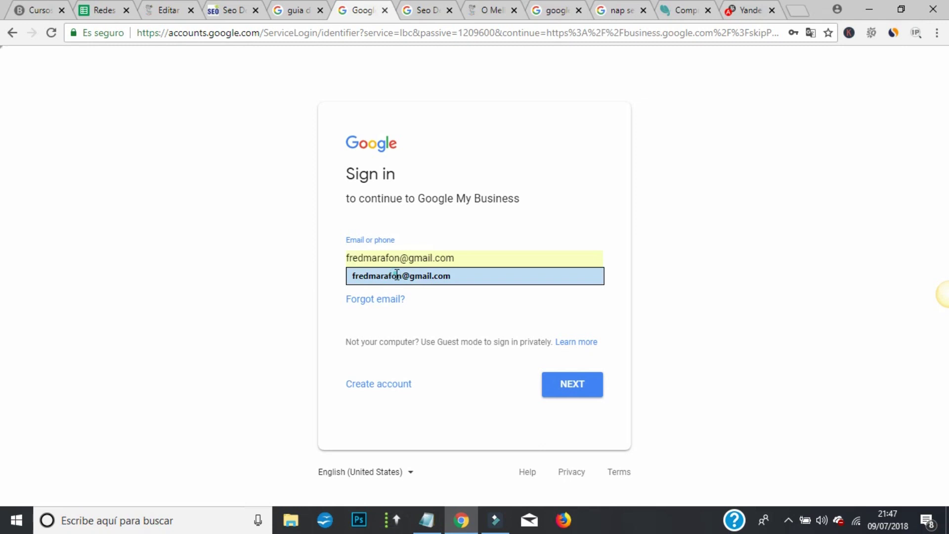
pyautogui.click(393, 275)
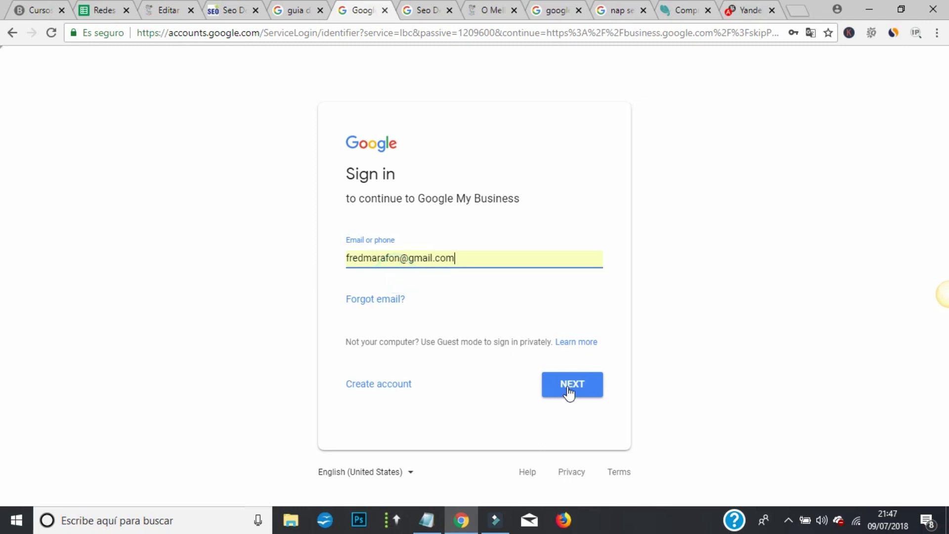
pyautogui.click(568, 386)
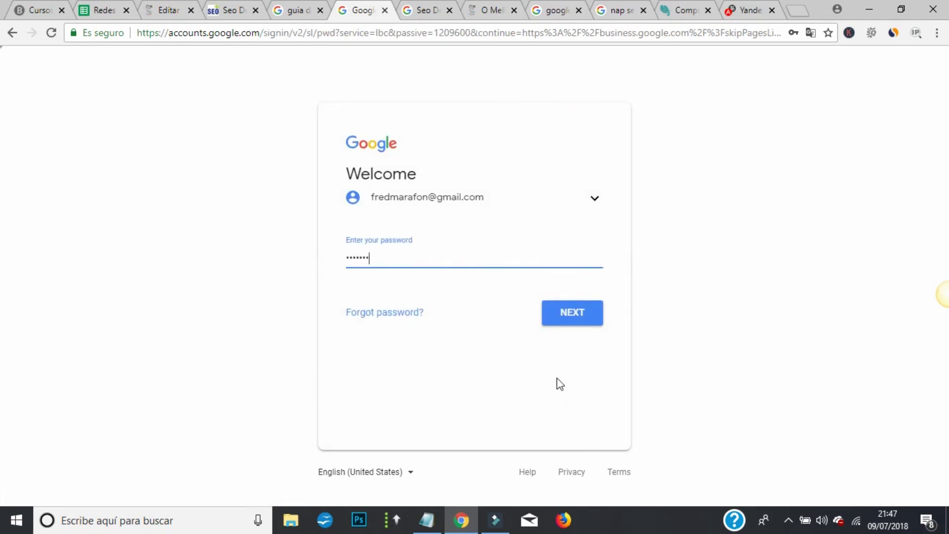
pyautogui.press('Return')
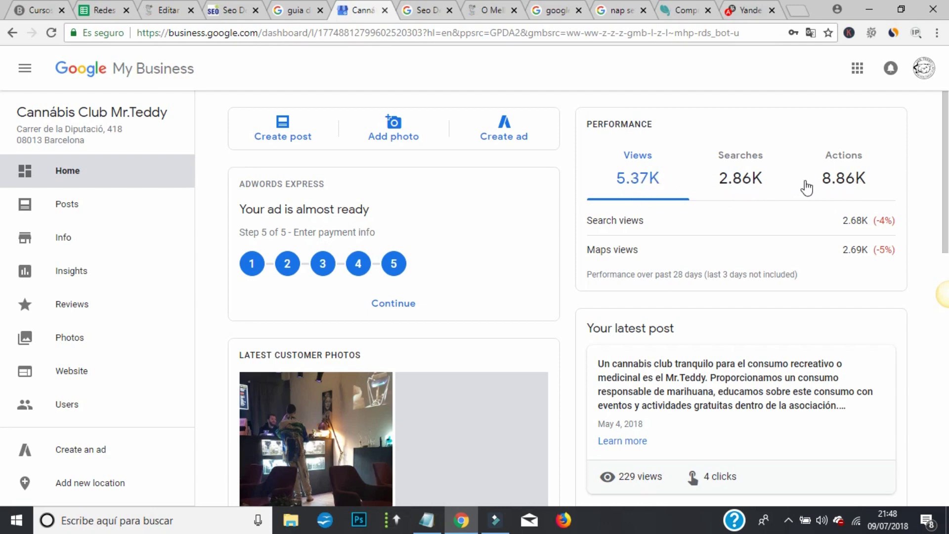
pyautogui.scroll(-6, 756, 184)
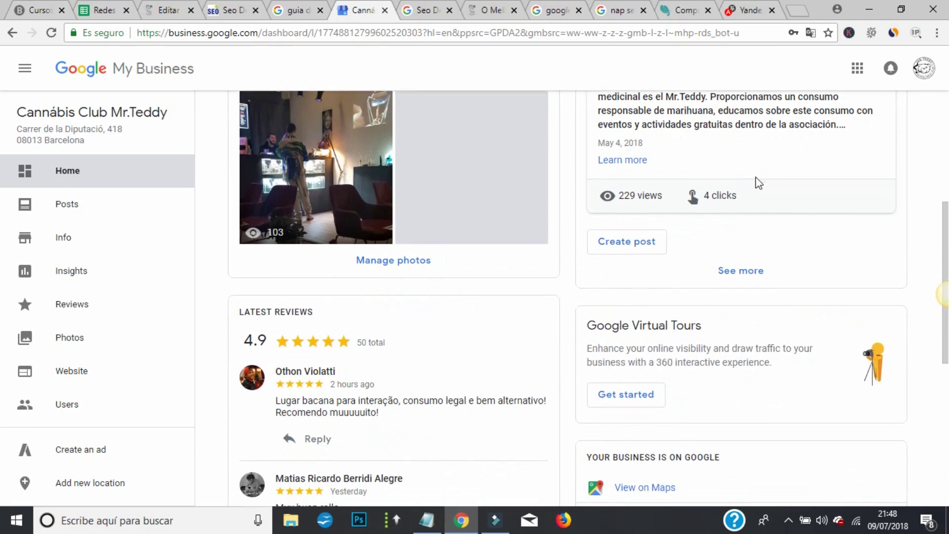
pyautogui.scroll(2, 756, 184)
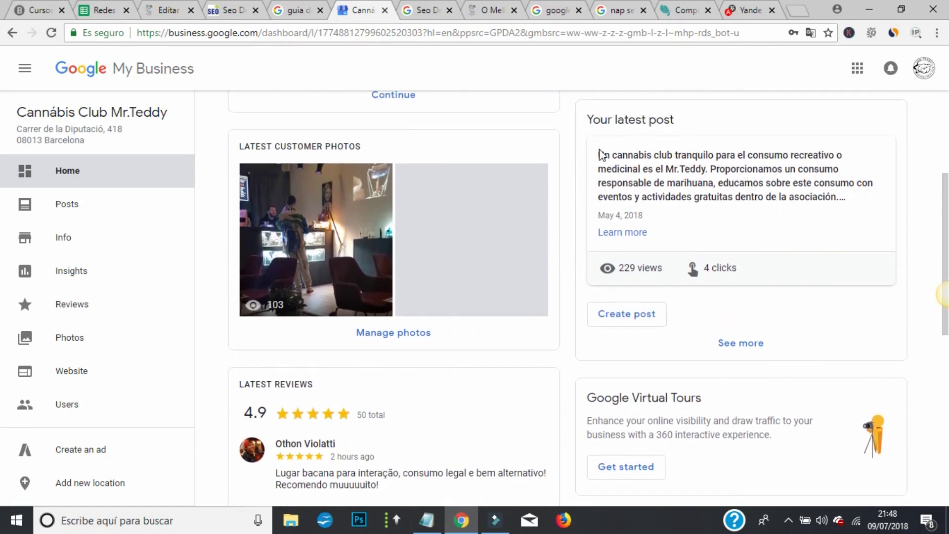
pyautogui.moveTo(599, 155); pyautogui.dragTo(852, 217)
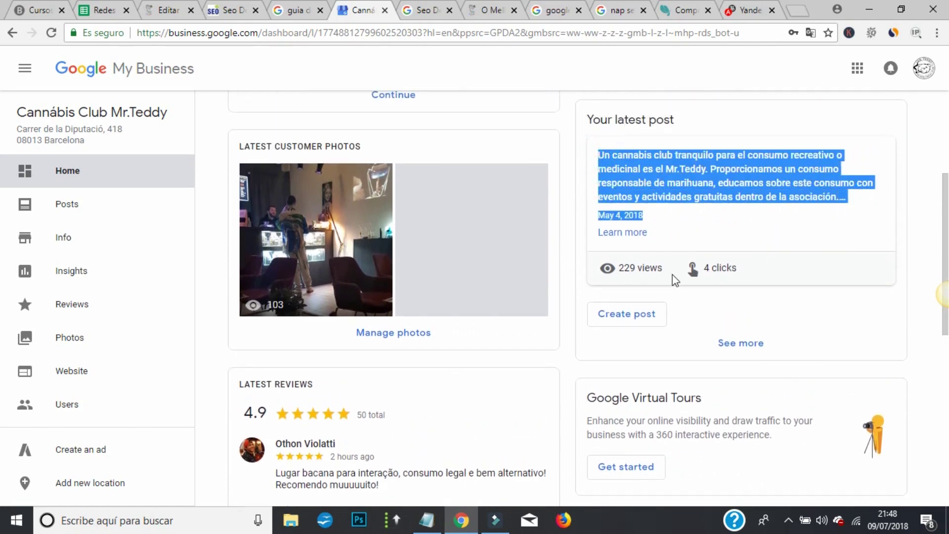
pyautogui.moveTo(690, 262); pyautogui.dragTo(737, 267)
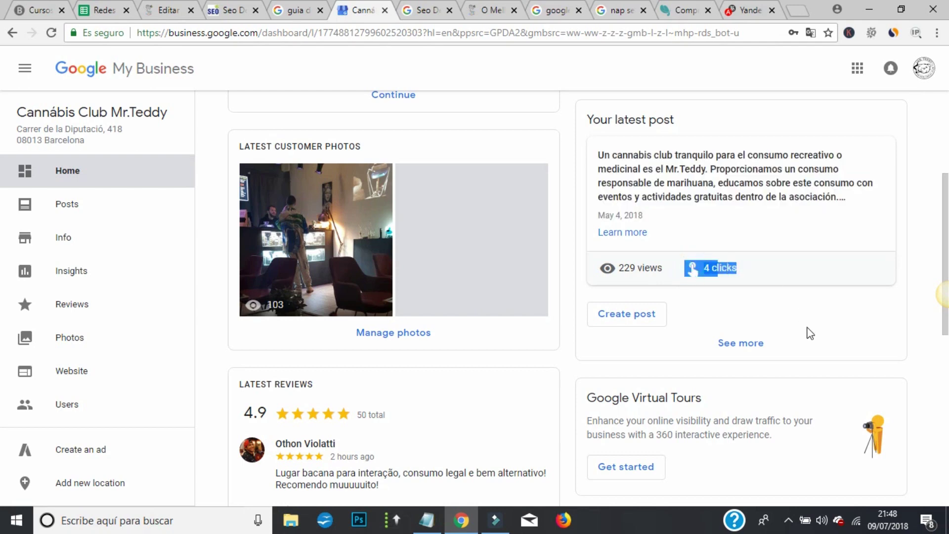
pyautogui.moveTo(611, 215); pyautogui.dragTo(621, 214)
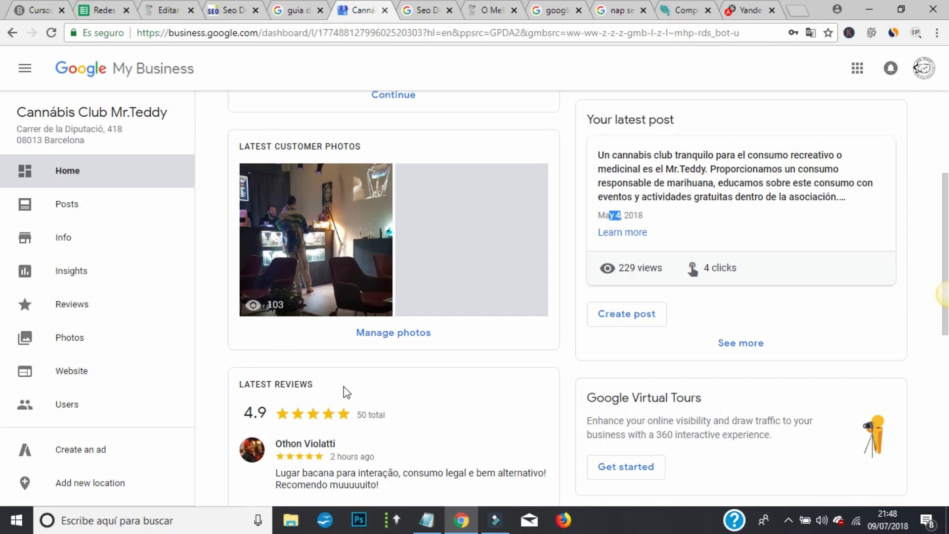
pyautogui.scroll(-2, 347, 393)
pyautogui.scroll(-1, 380, 337)
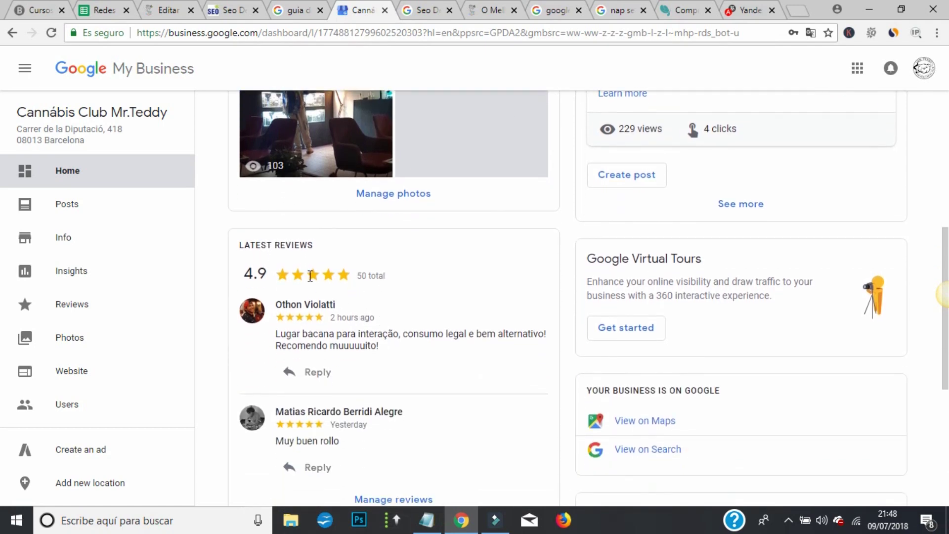
pyautogui.scroll(-2, 395, 314)
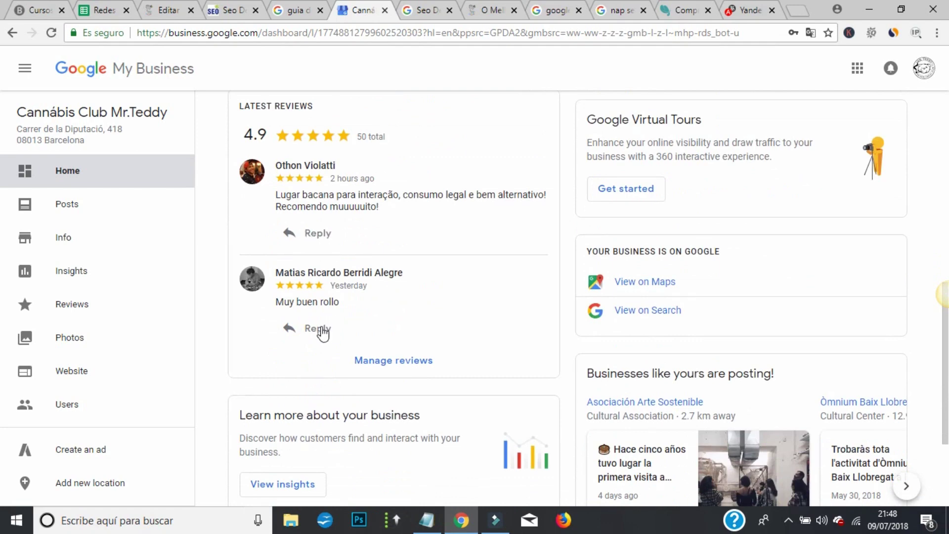
pyautogui.scroll(2, 356, 316)
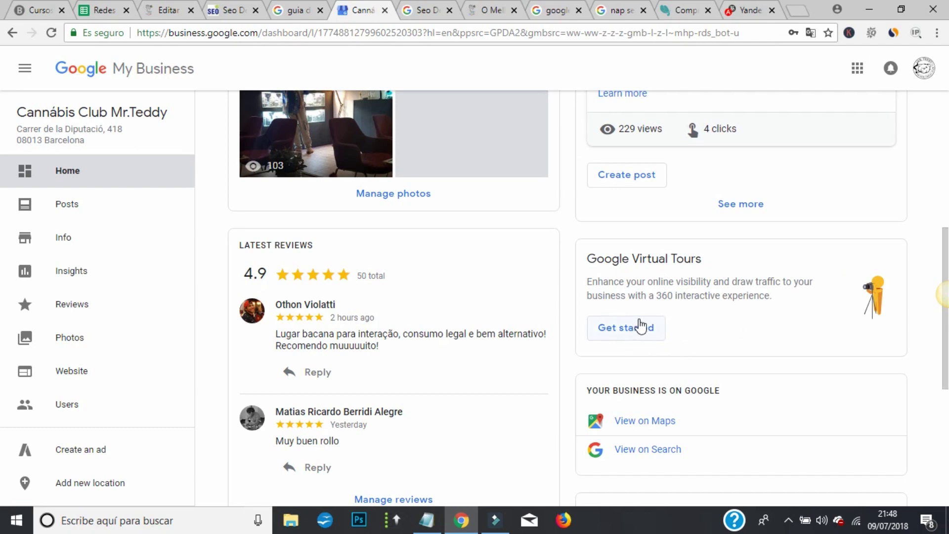
pyautogui.moveTo(660, 295); pyautogui.dragTo(667, 295)
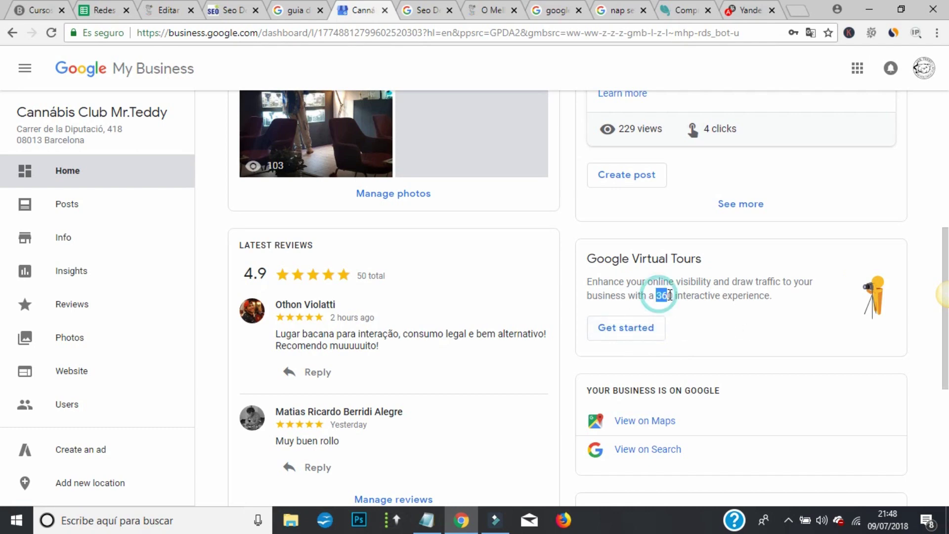